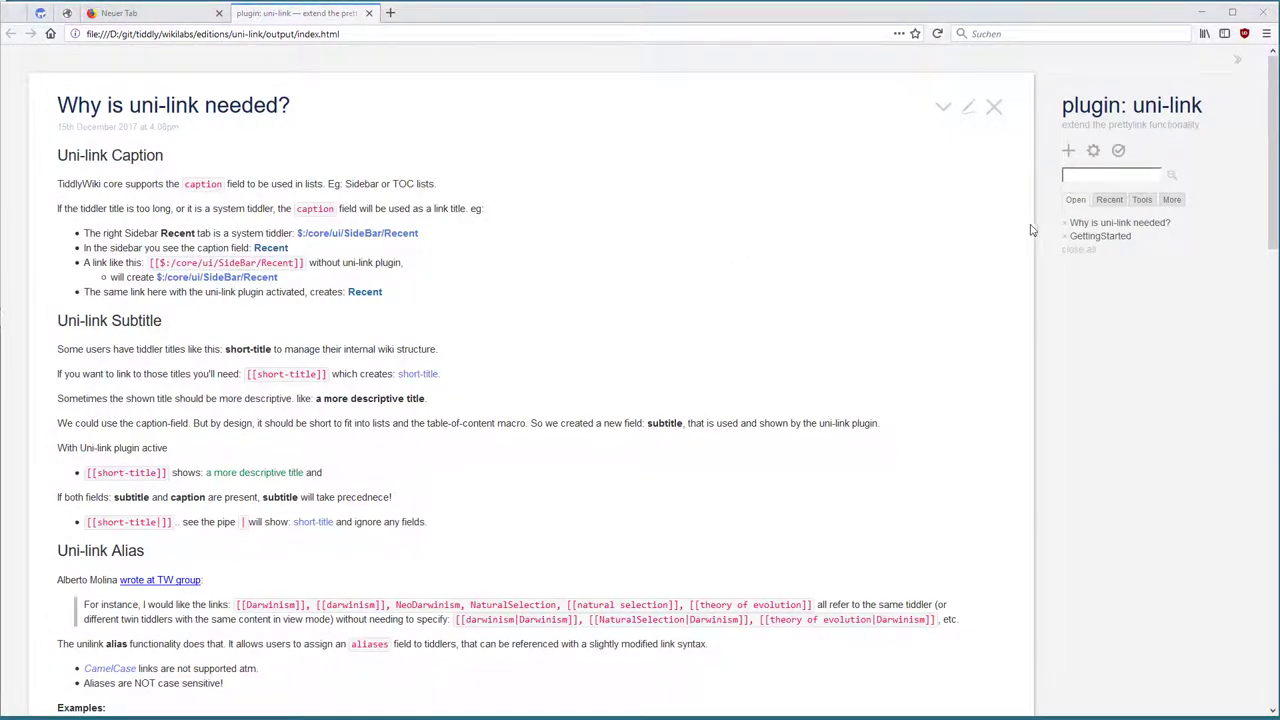
Highlight the 'plugin: uni-link' wiki title and the 'Why is uni-link needed?' heading.
{"action": "left_click_drag", "start_coordinate": [1225, 110], "coordinate": [1058, 105]}
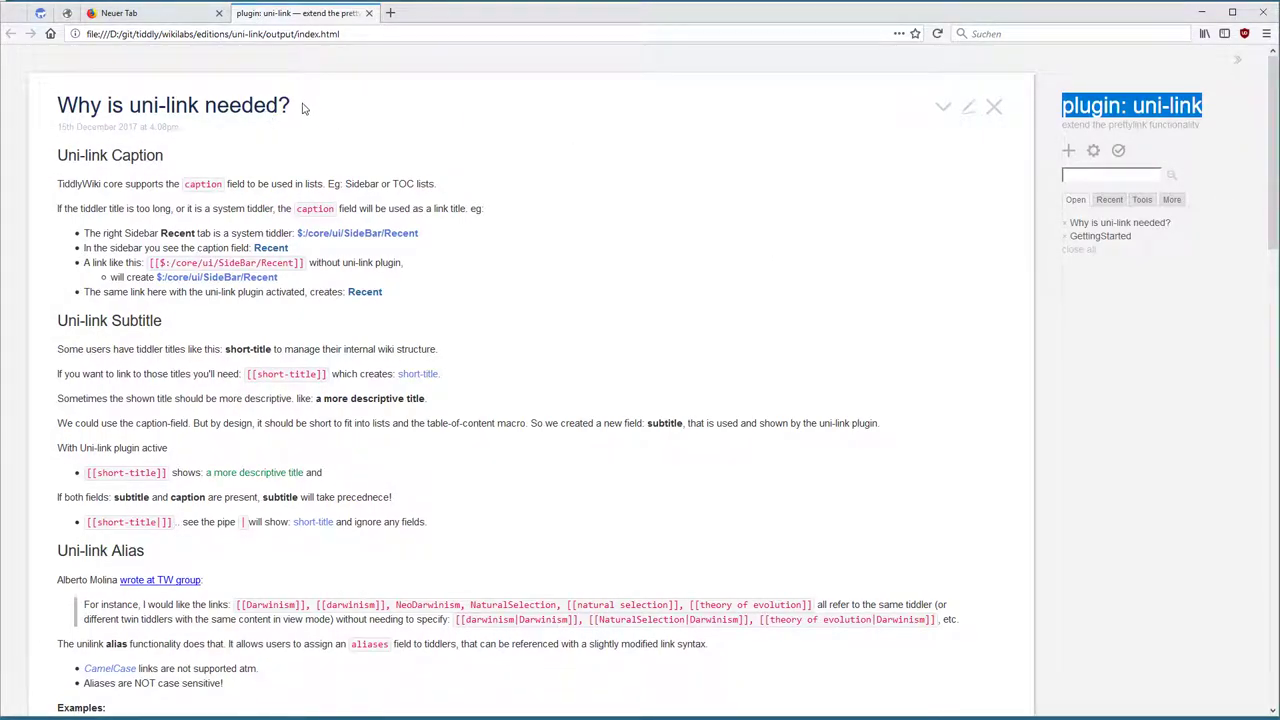
{"action": "left_click_drag", "start_coordinate": [304, 108], "coordinate": [57, 99]}
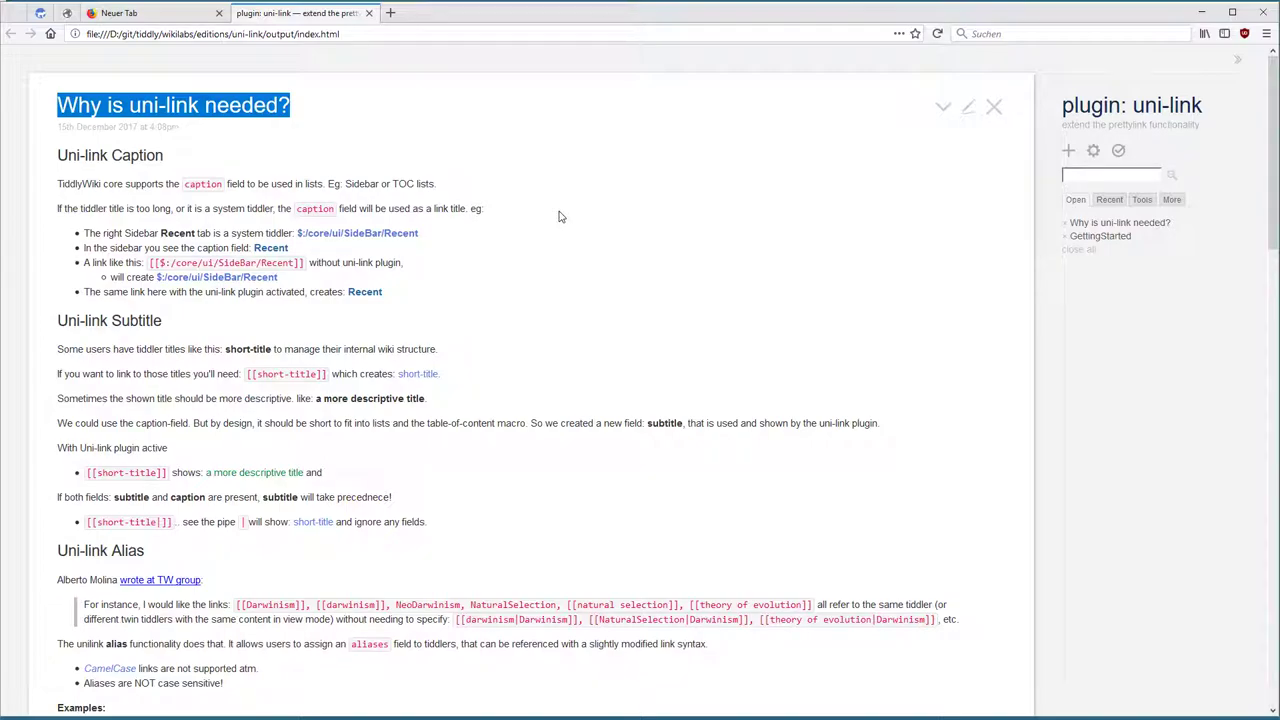
{"action": "left_click", "coordinate": [148, 156]}
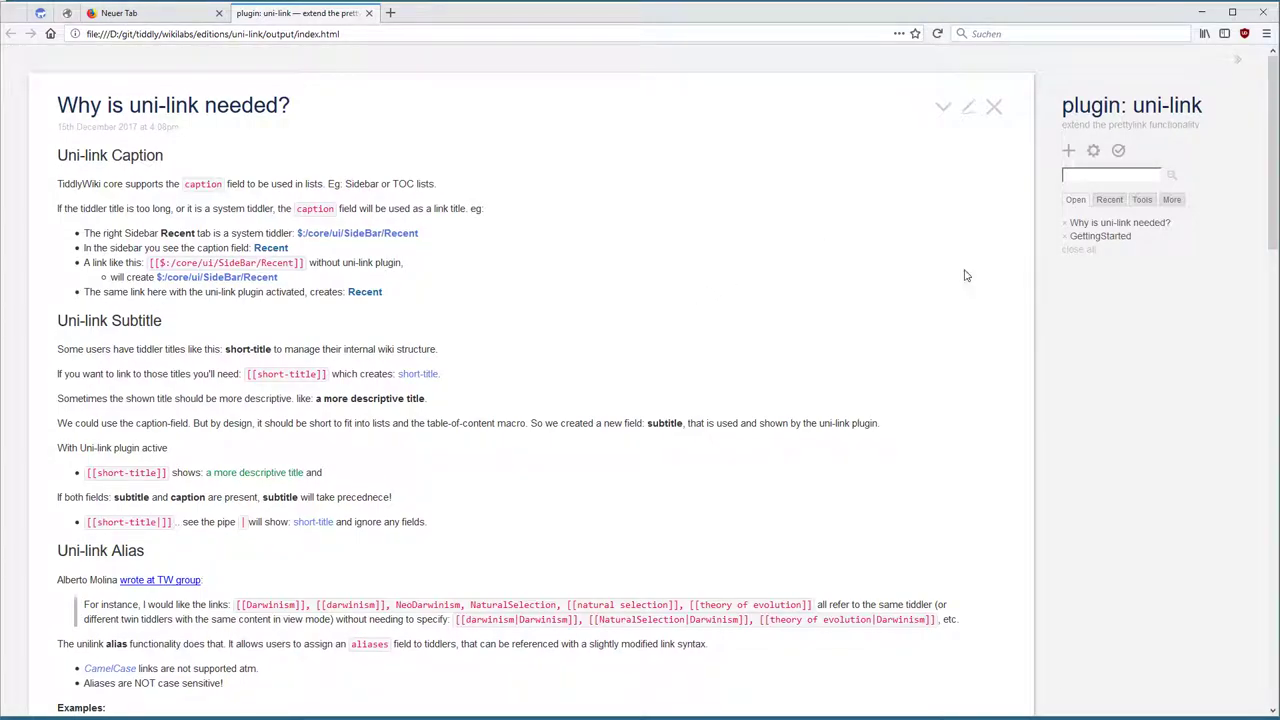
Close 'Why is uni-link needed?' and create the uni-link example tiddlers as drafts.
{"action": "left_click", "coordinate": [994, 106]}
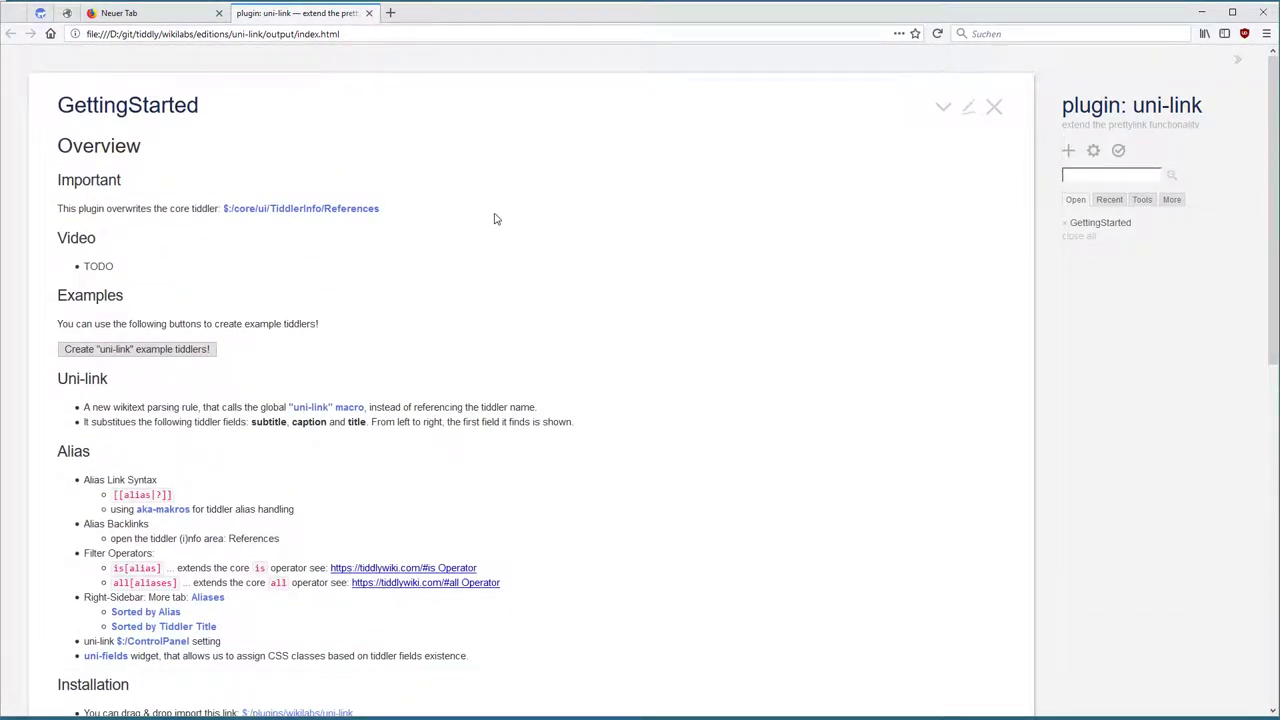
{"action": "scroll", "coordinate": [494, 218], "scroll_direction": "down", "scroll_amount": 3}
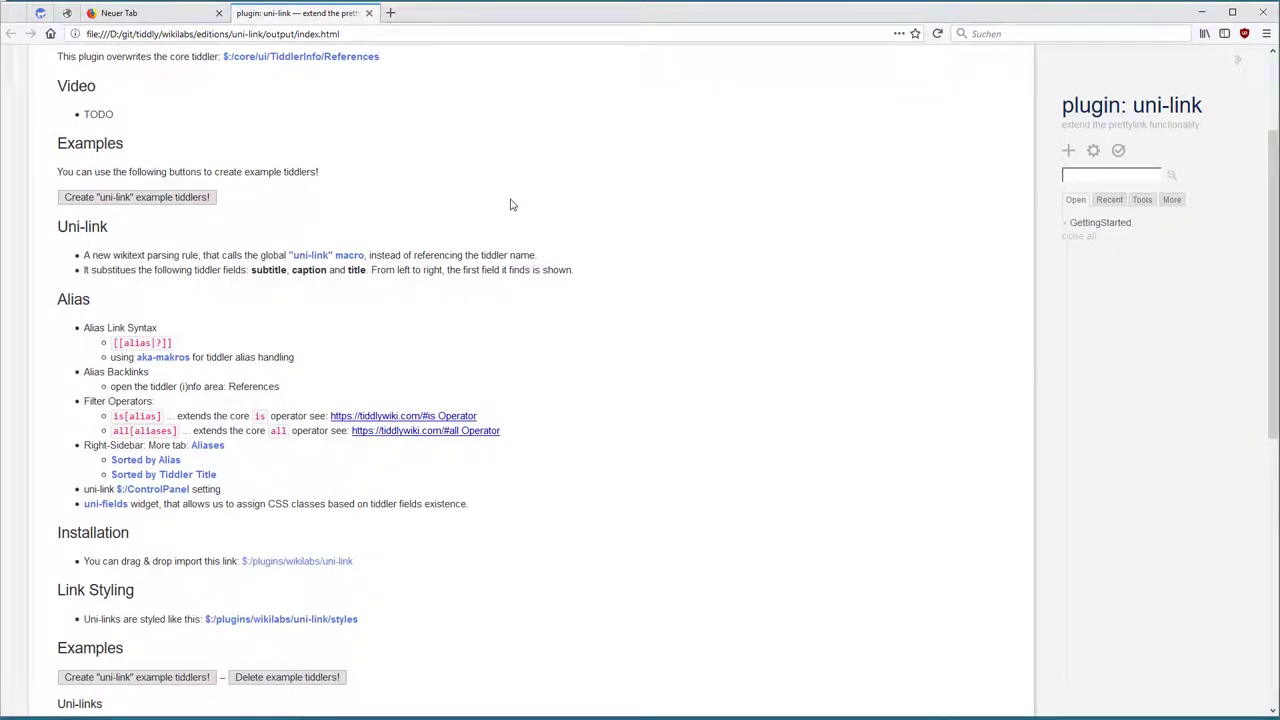
{"action": "left_click", "coordinate": [104, 202]}
{"action": "left_click", "coordinate": [110, 204]}
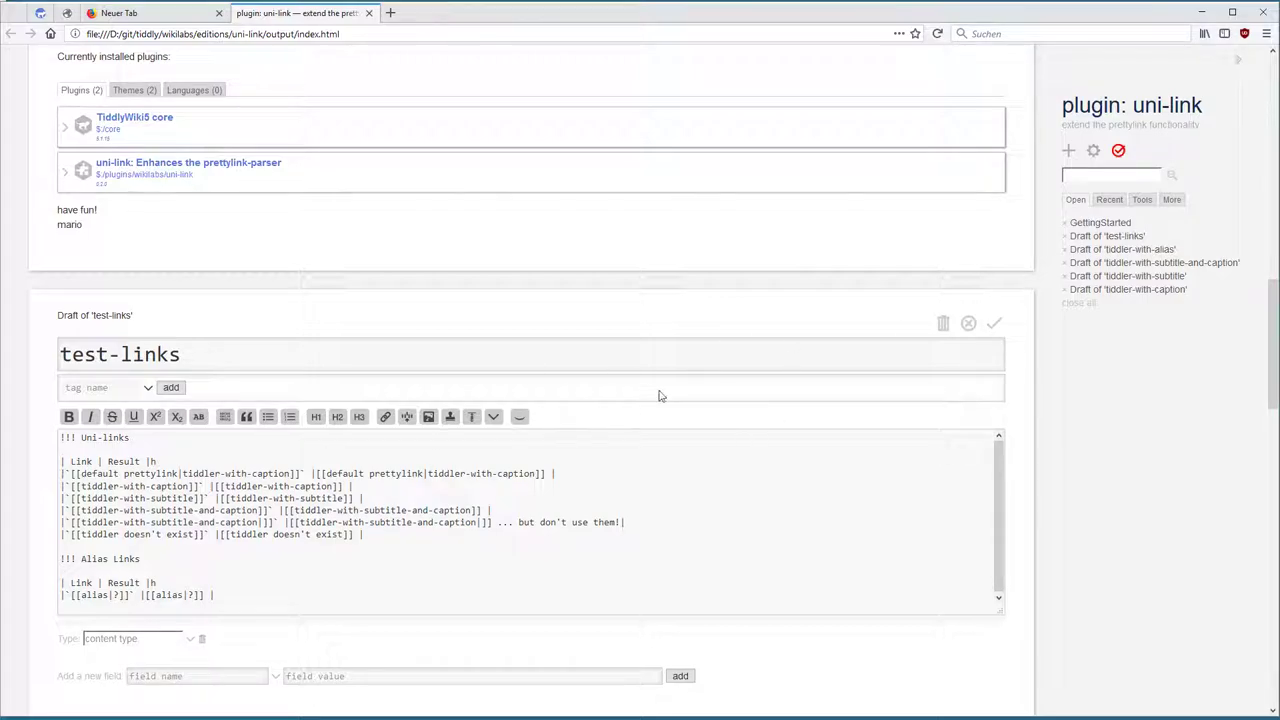
Save the five example drafts: test-links, tiddler-with-alias, subtitle-and-caption, subtitle and caption.
{"action": "left_click", "coordinate": [994, 324]}
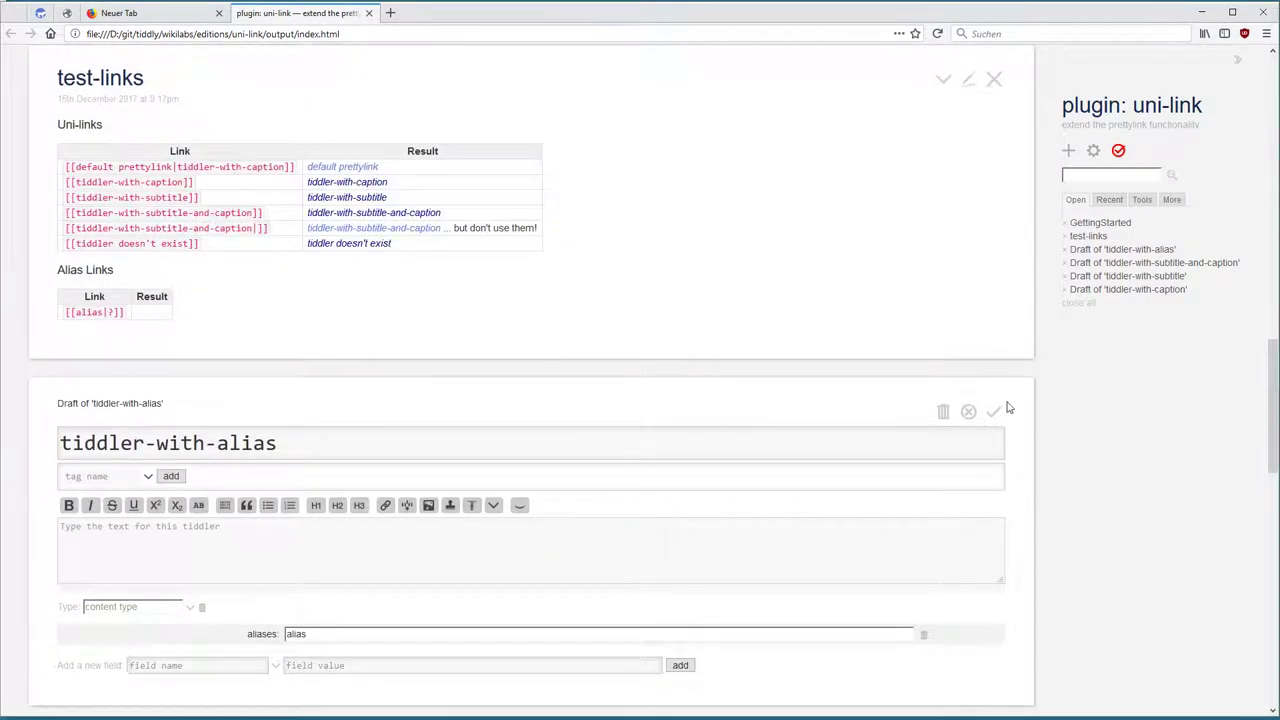
{"action": "left_click", "coordinate": [995, 414]}
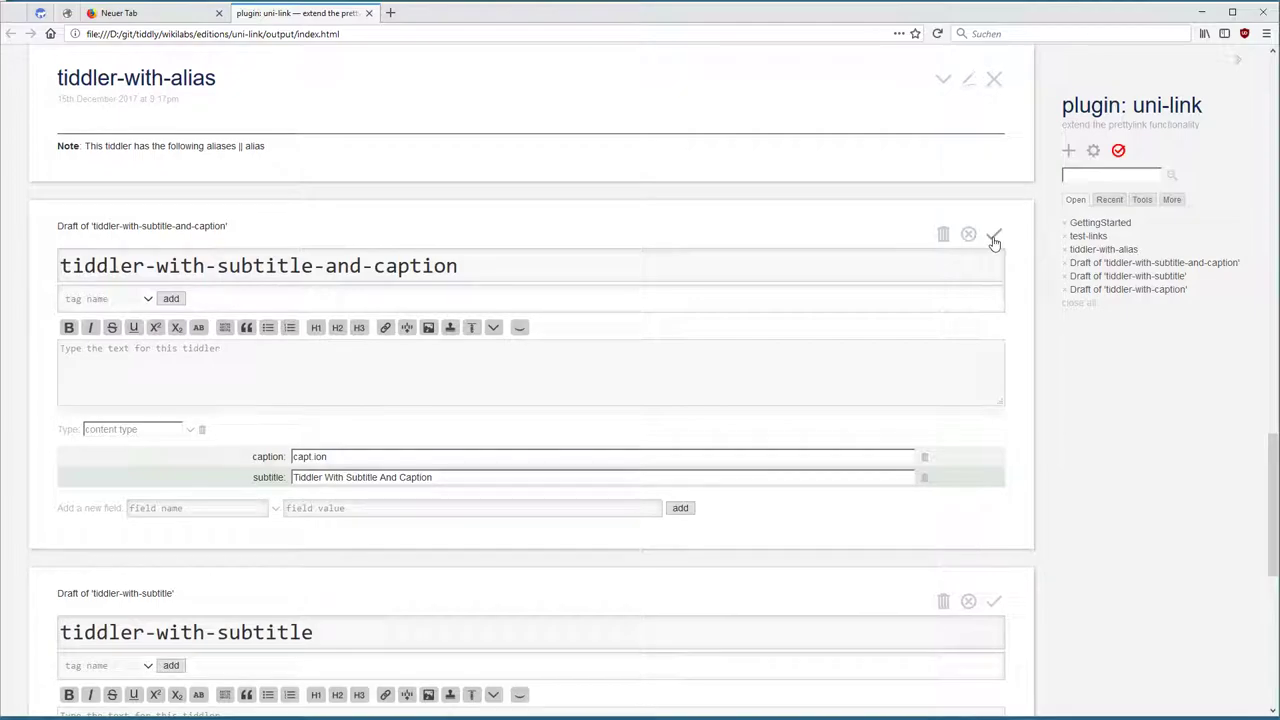
{"action": "left_click", "coordinate": [994, 233]}
{"action": "left_click", "coordinate": [995, 198]}
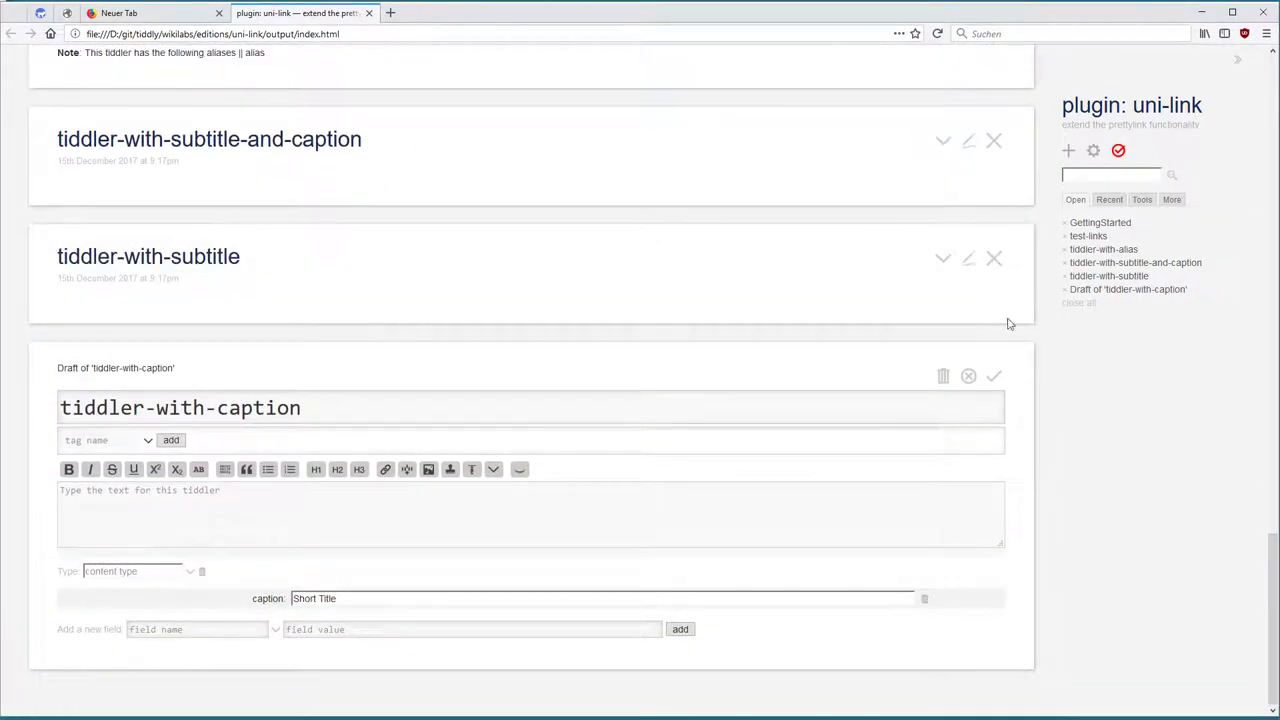
{"action": "left_click", "coordinate": [1003, 380]}
{"action": "scroll", "coordinate": [723, 329], "scroll_direction": "up", "scroll_amount": 5}
{"action": "scroll", "coordinate": [725, 330], "scroll_direction": "up", "scroll_amount": 2}
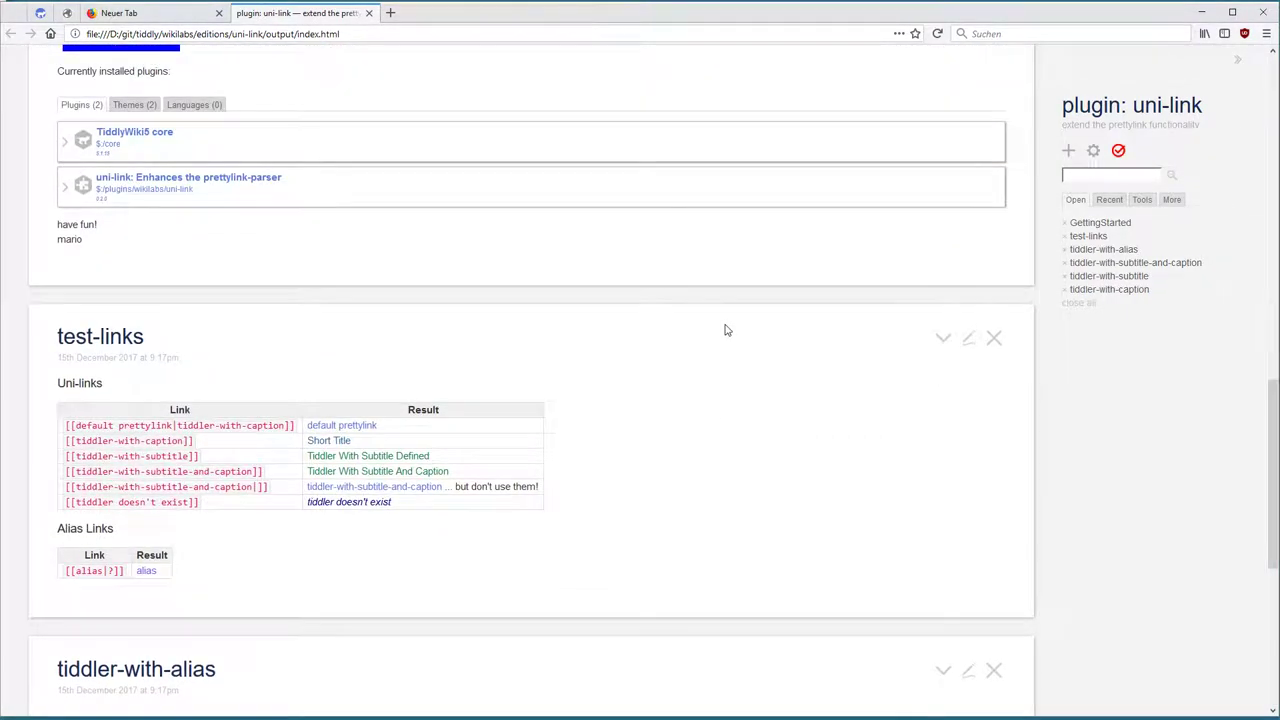
{"action": "scroll", "coordinate": [880, 195], "scroll_direction": "up", "scroll_amount": 10}
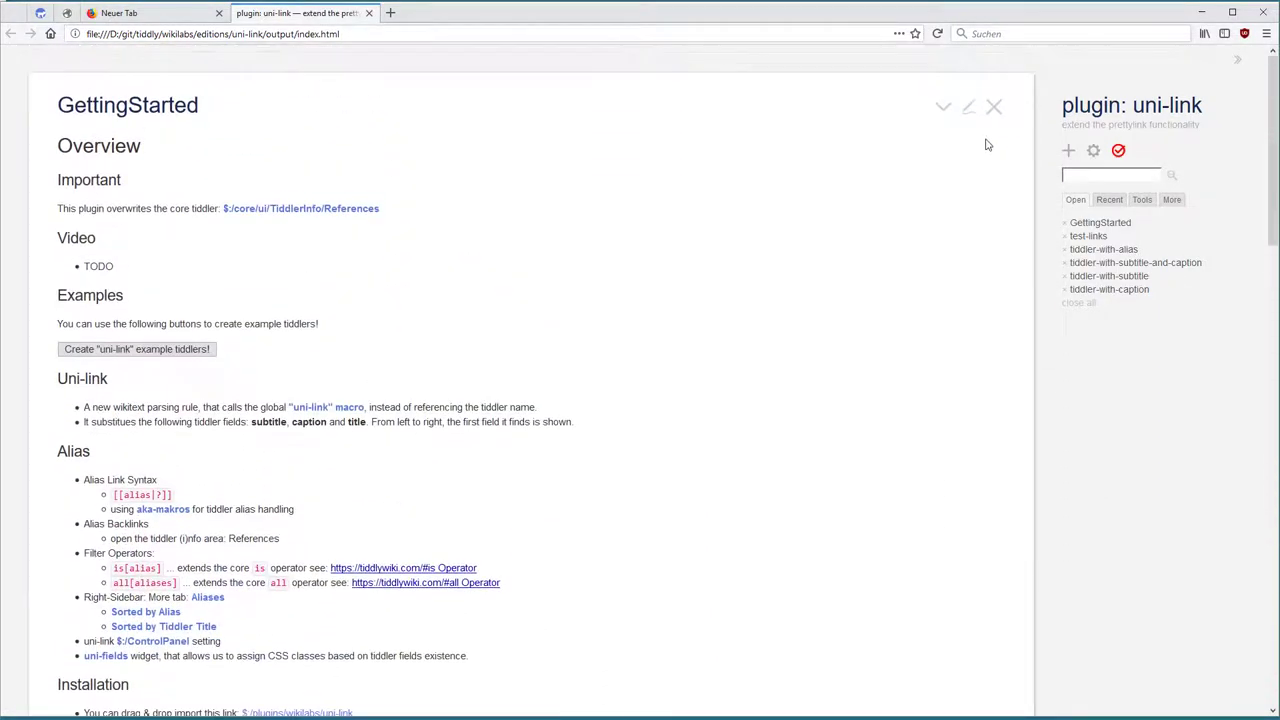
Close GettingStarted and highlight the first row's prettylink markup and its tiddler-with-caption target.
{"action": "left_click", "coordinate": [995, 108]}
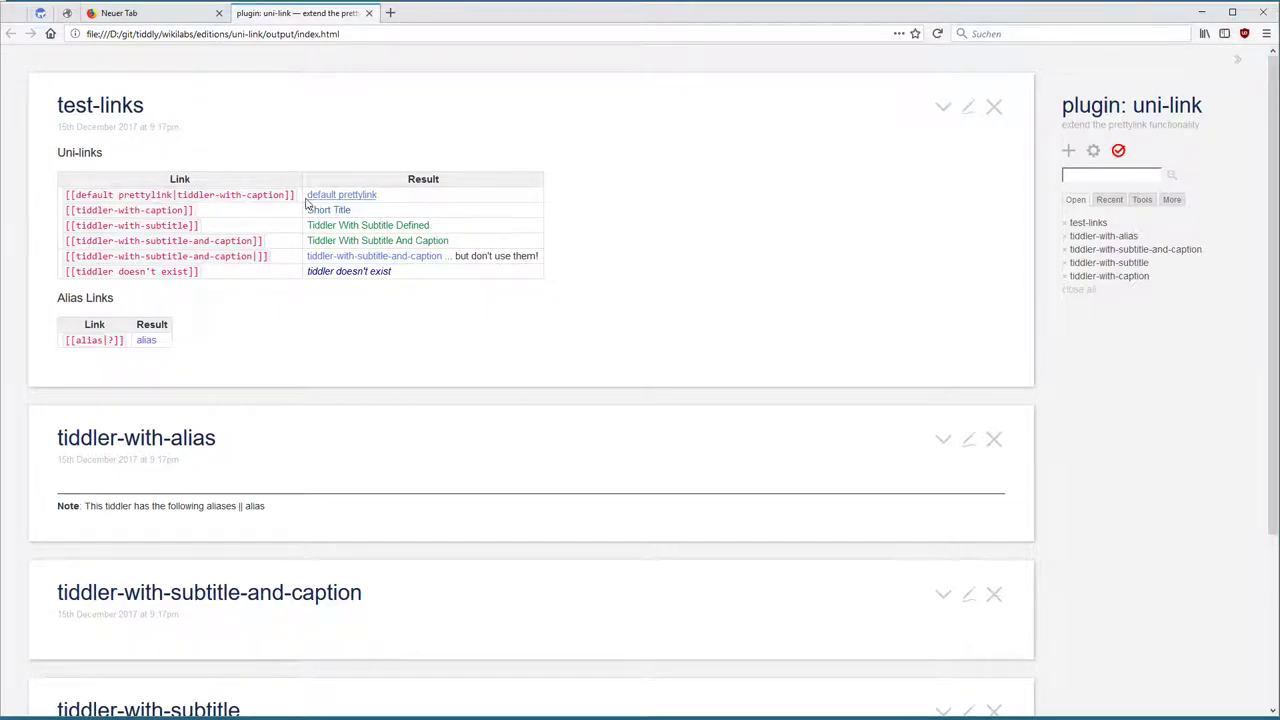
{"action": "mouse_move", "coordinate": [294, 197]}
{"action": "left_mouse_down"}
{"action": "mouse_move", "coordinate": [63, 200]}
{"action": "mouse_move", "coordinate": [148, 194]}
{"action": "left_mouse_up"}
{"action": "left_click_drag", "start_coordinate": [178, 195], "coordinate": [285, 196]}
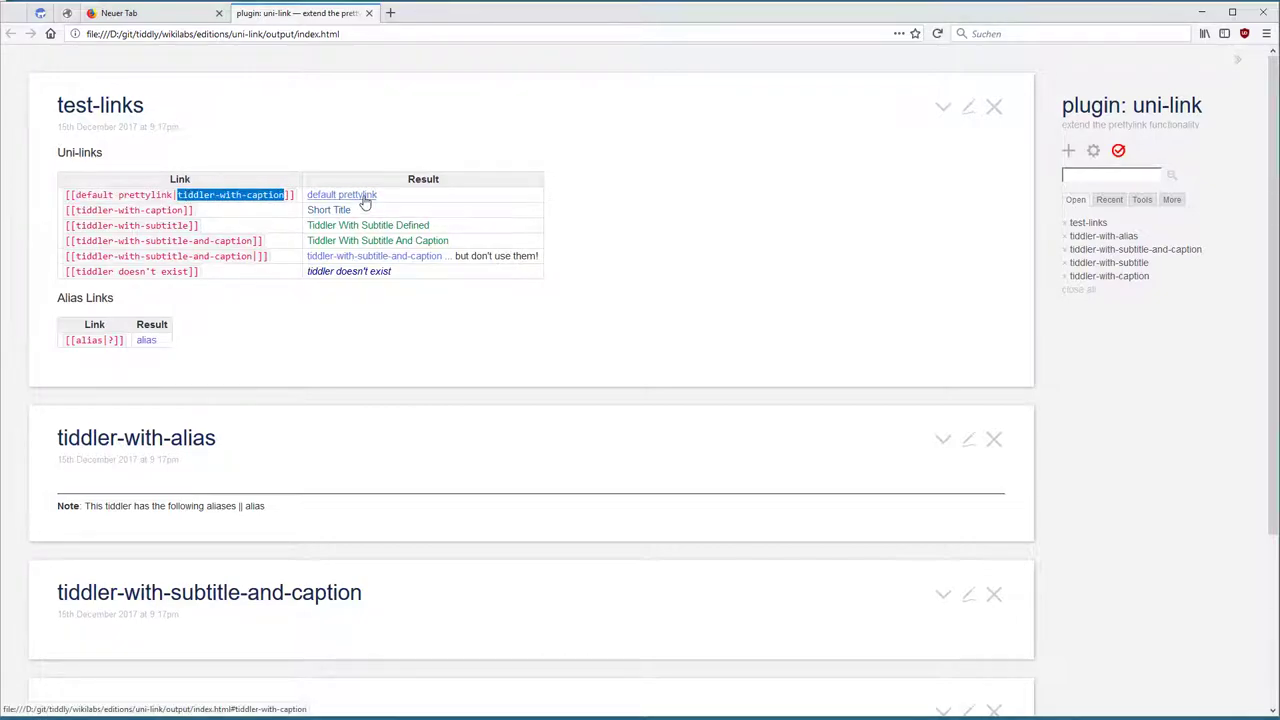
{"action": "left_click", "coordinate": [395, 198]}
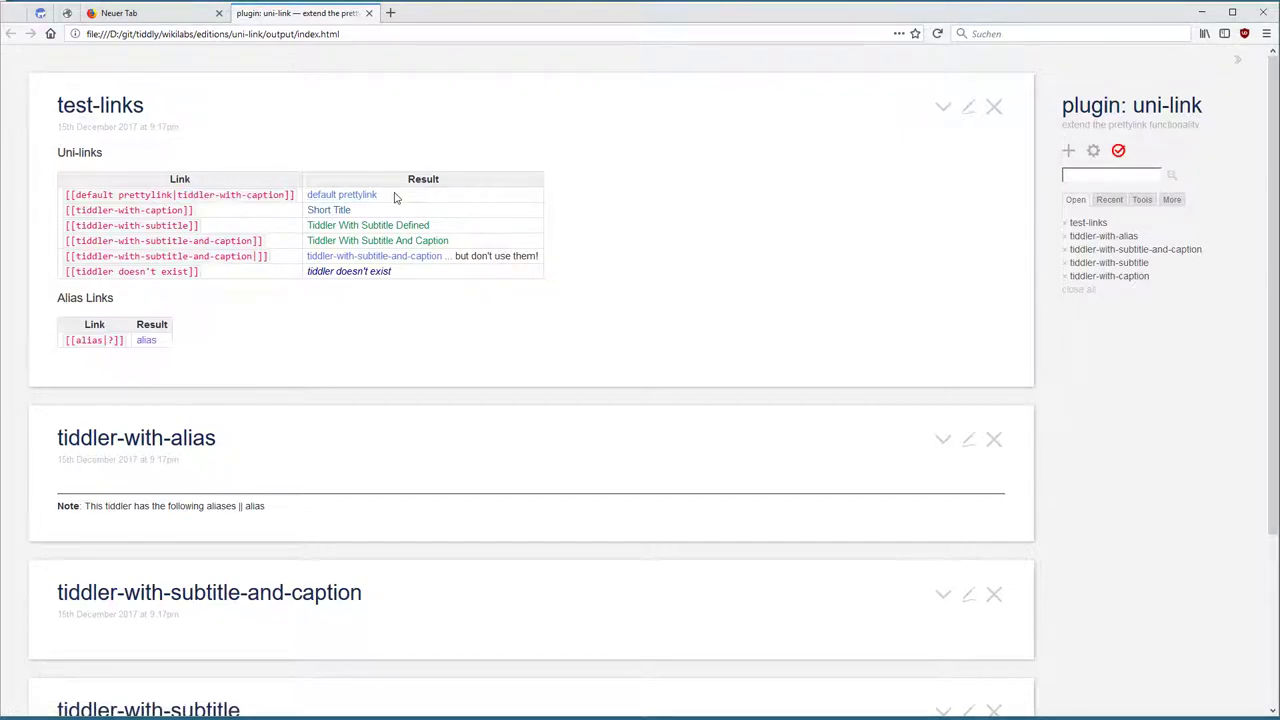
Highlight the [[tiddler-with-caption]] markup and its rendered 'Short Title' link.
{"action": "left_click_drag", "start_coordinate": [195, 215], "coordinate": [64, 216]}
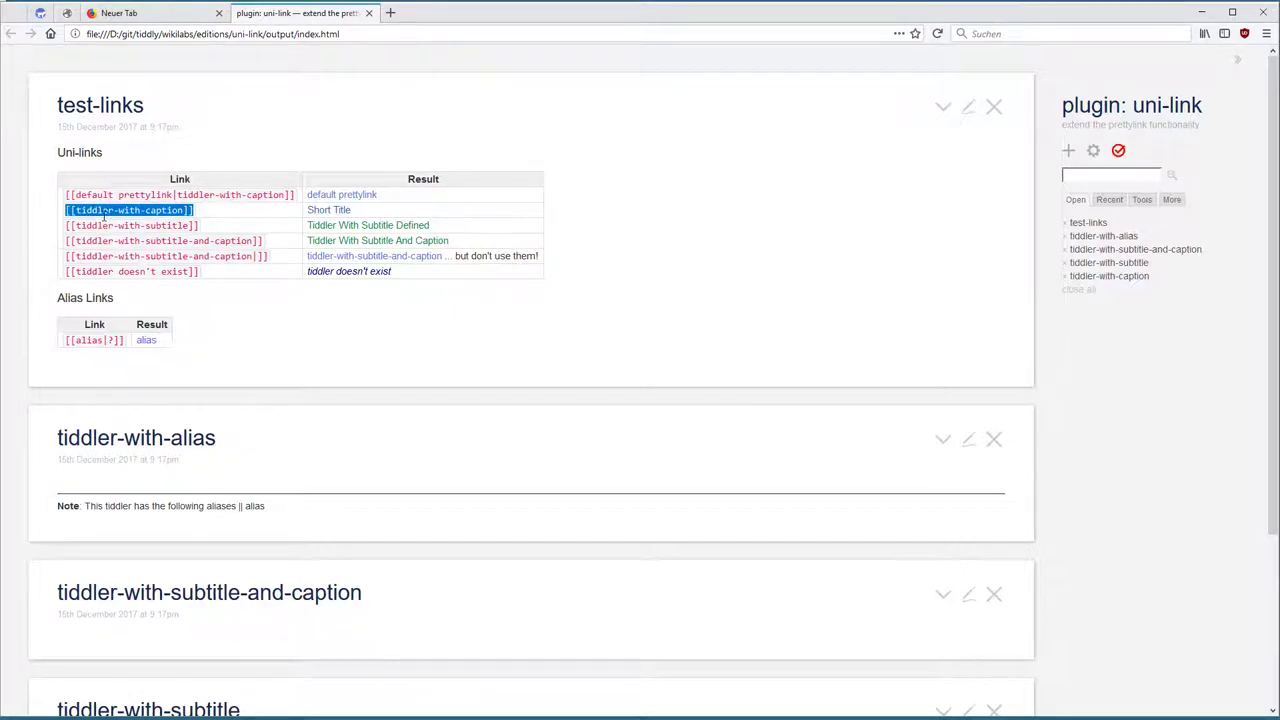
{"action": "left_click_drag", "start_coordinate": [374, 214], "coordinate": [293, 211]}
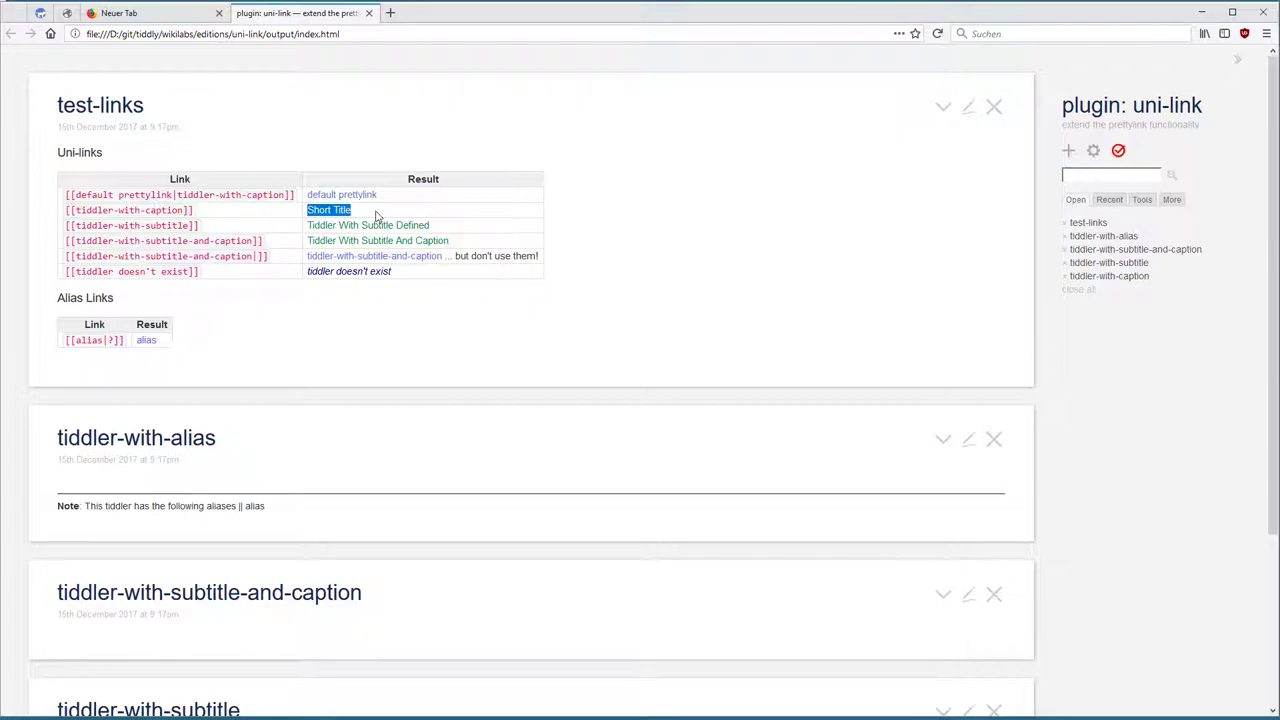
{"action": "left_click", "coordinate": [377, 215]}
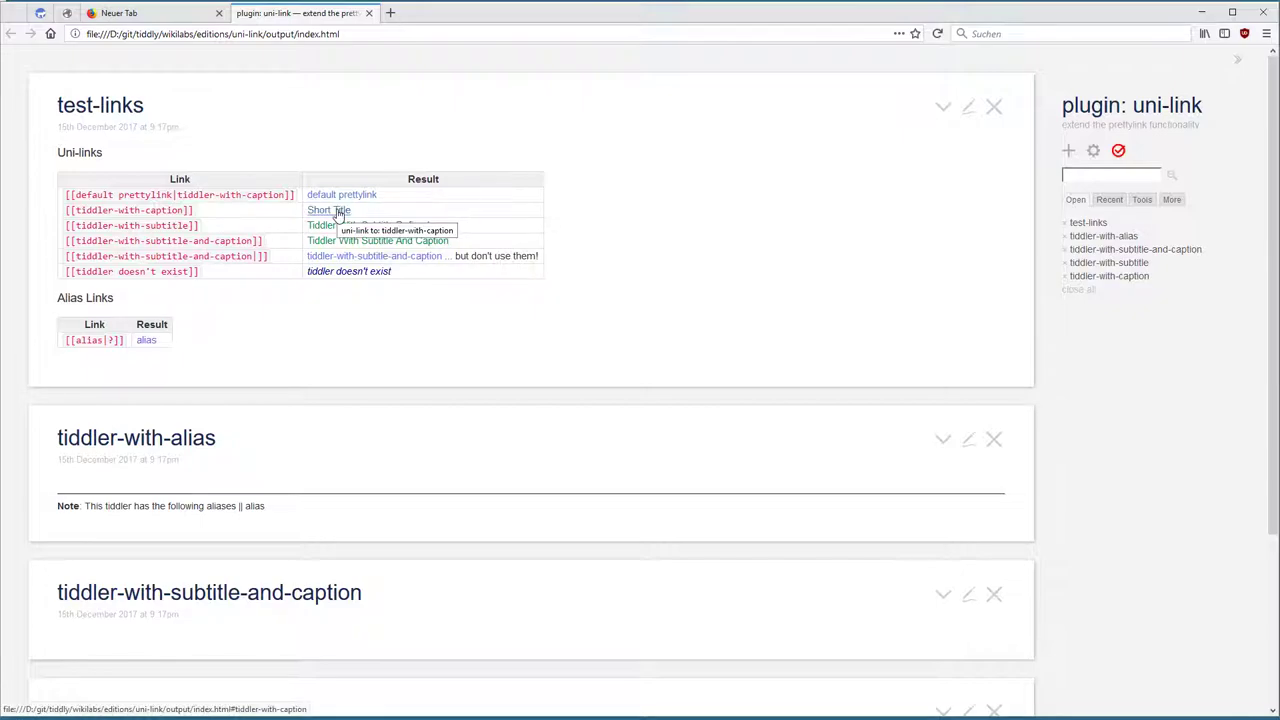
Open tiddler-with-caption for editing and highlight its 'Short Title' caption value.
{"action": "left_click", "coordinate": [338, 213]}
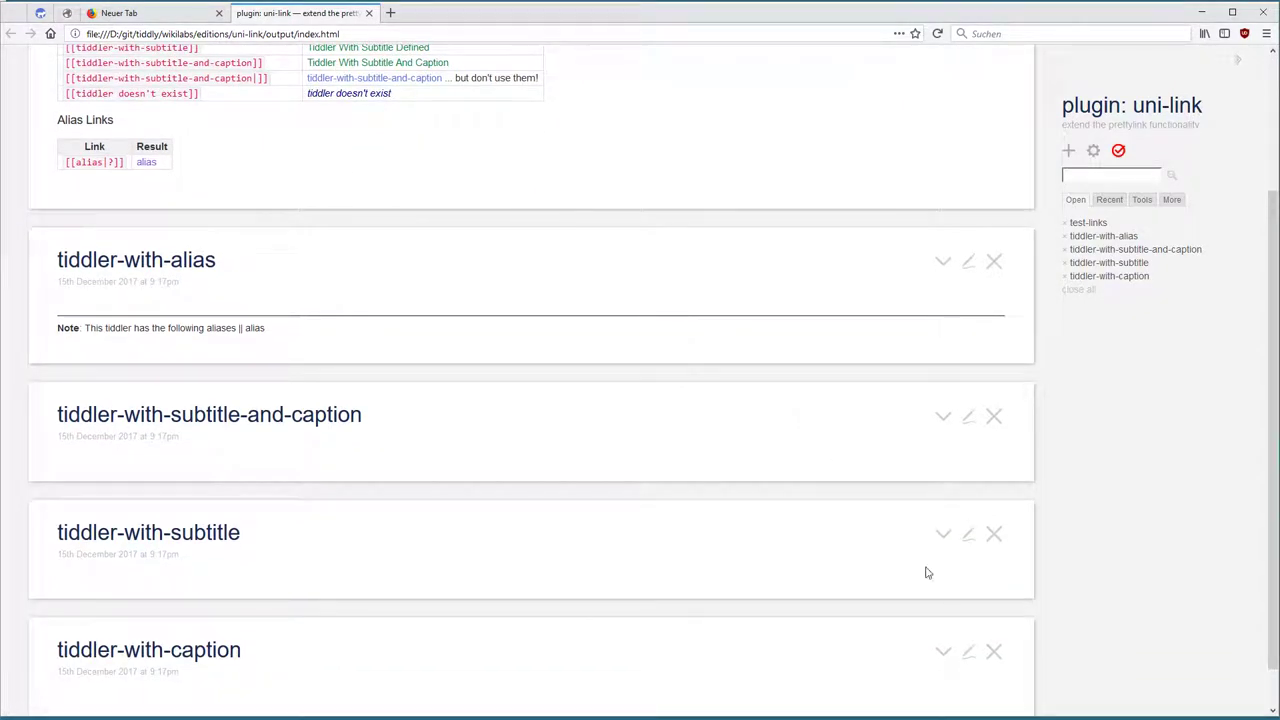
{"action": "left_click", "coordinate": [970, 655]}
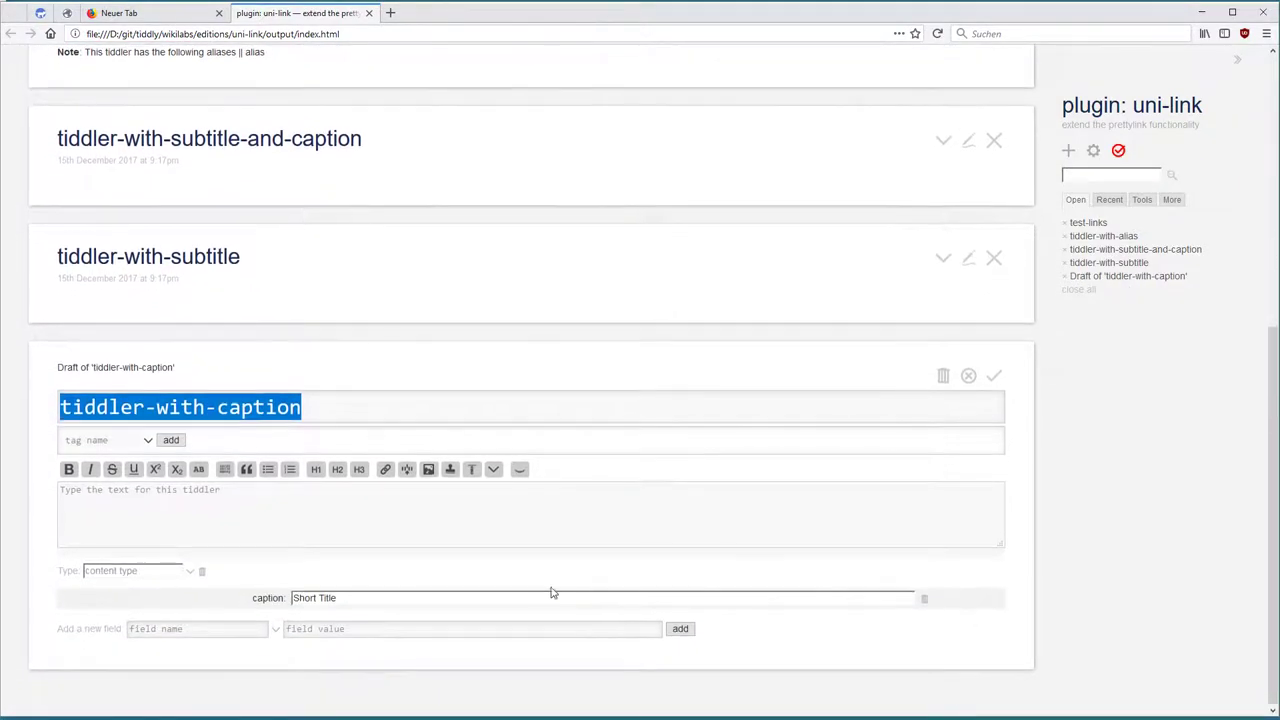
{"action": "left_click_drag", "start_coordinate": [370, 605], "coordinate": [215, 611]}
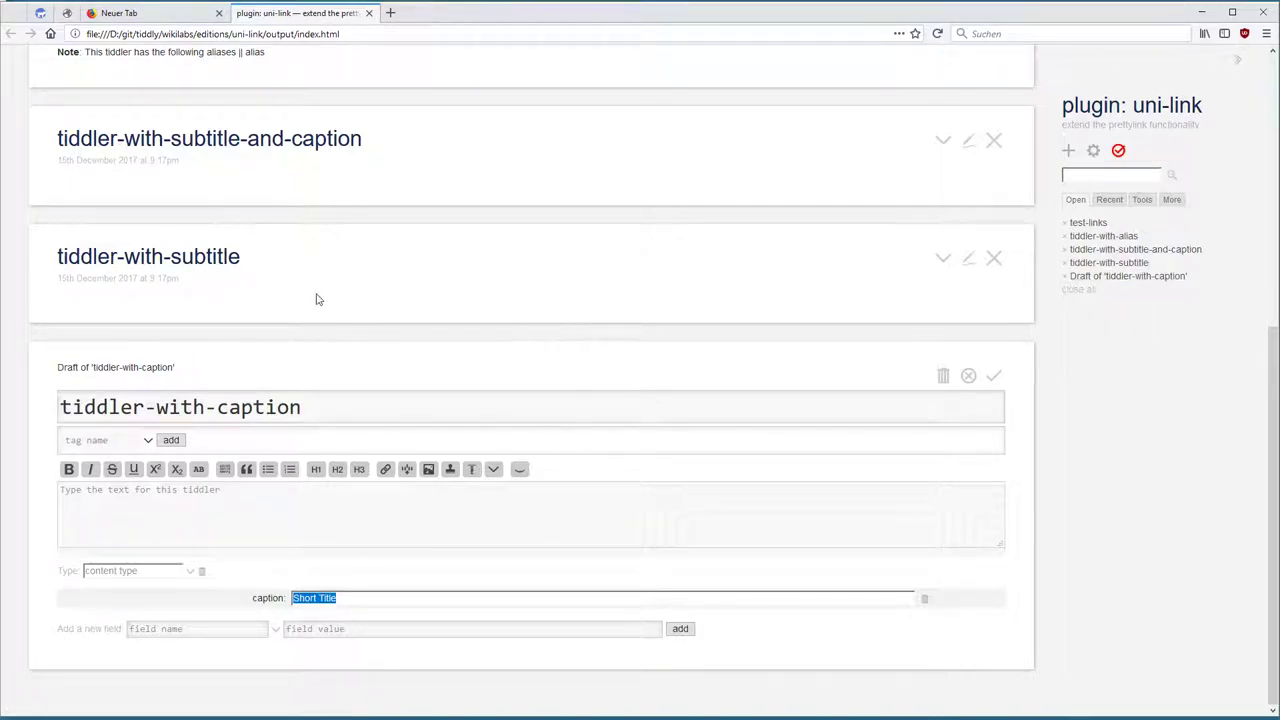
Highlight the [[tiddler-with-subtitle]] link markup and the word 'caption' in the caption link.
{"action": "scroll", "coordinate": [316, 298], "scroll_direction": "up", "scroll_amount": 5}
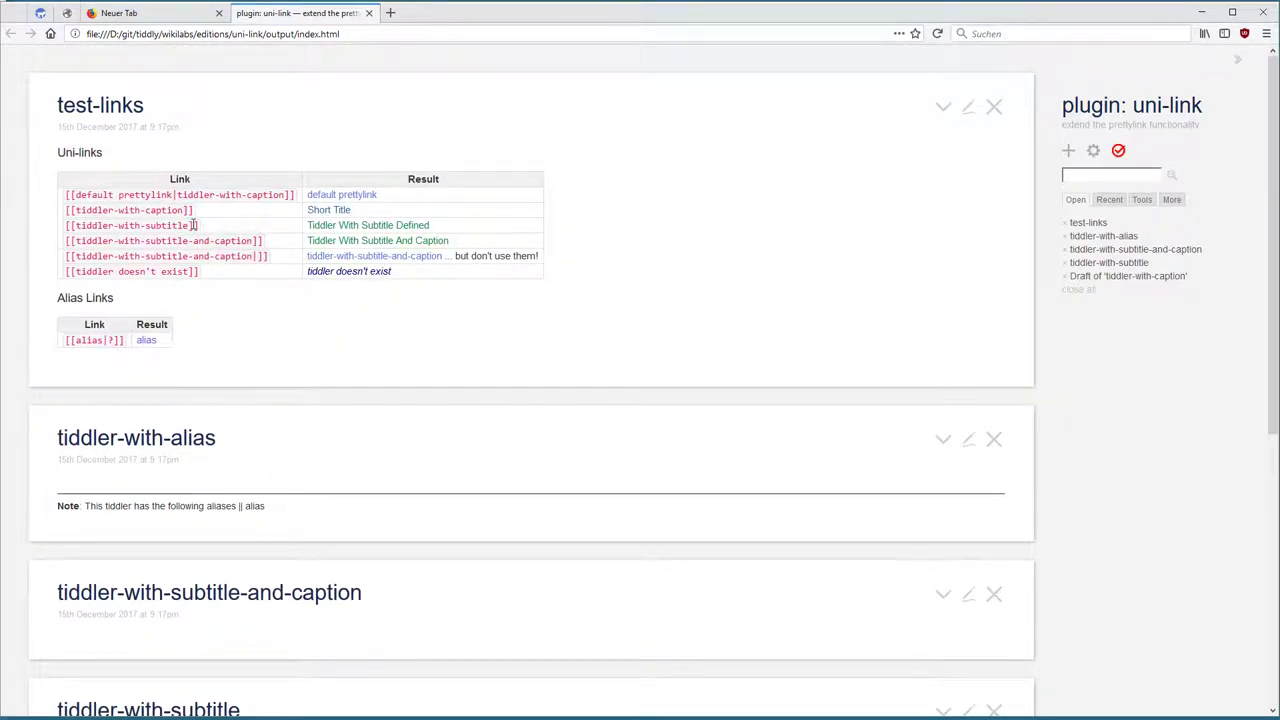
{"action": "left_click_drag", "start_coordinate": [197, 225], "coordinate": [66, 225]}
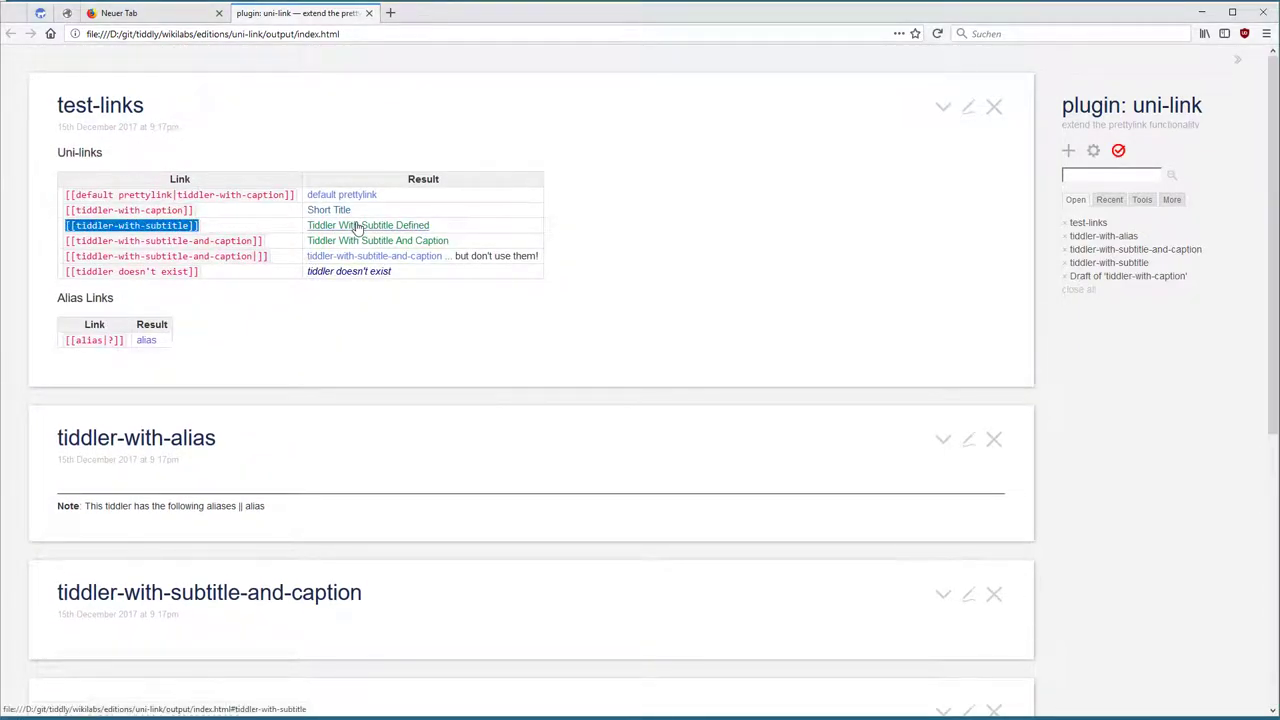
{"action": "scroll", "coordinate": [375, 243], "scroll_direction": "down", "scroll_amount": 1}
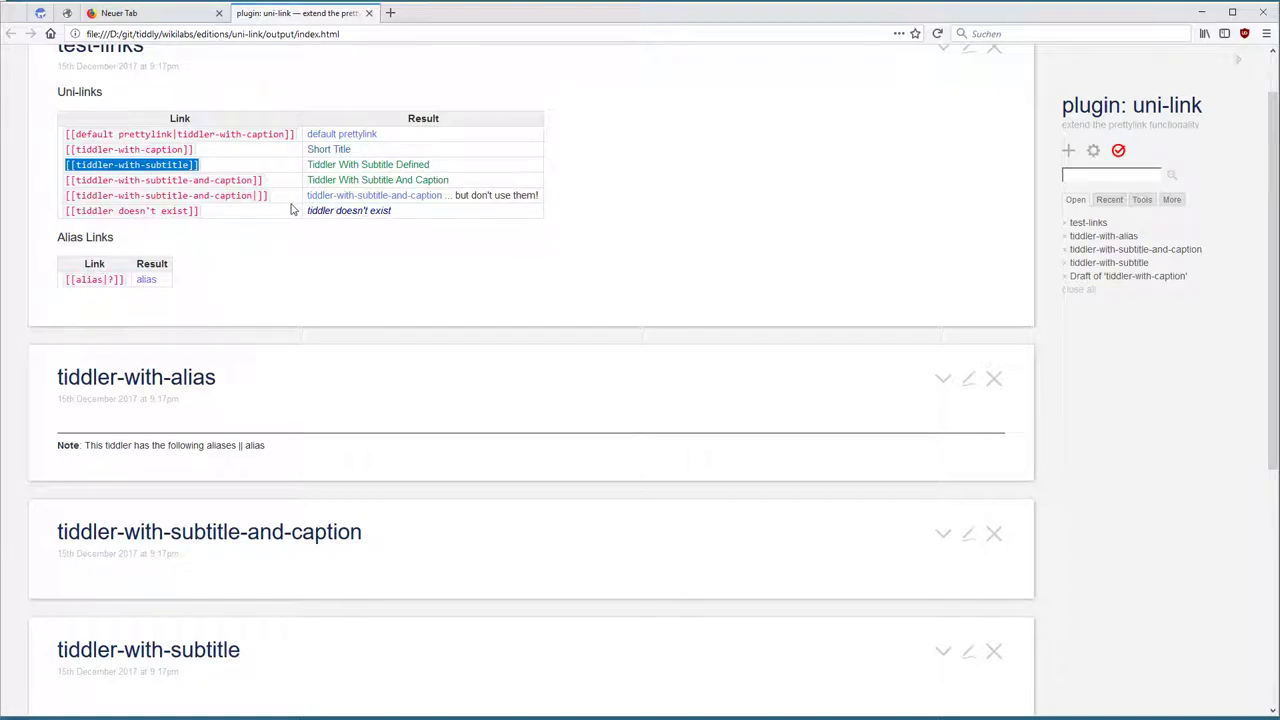
{"action": "double_click", "coordinate": [169, 149]}
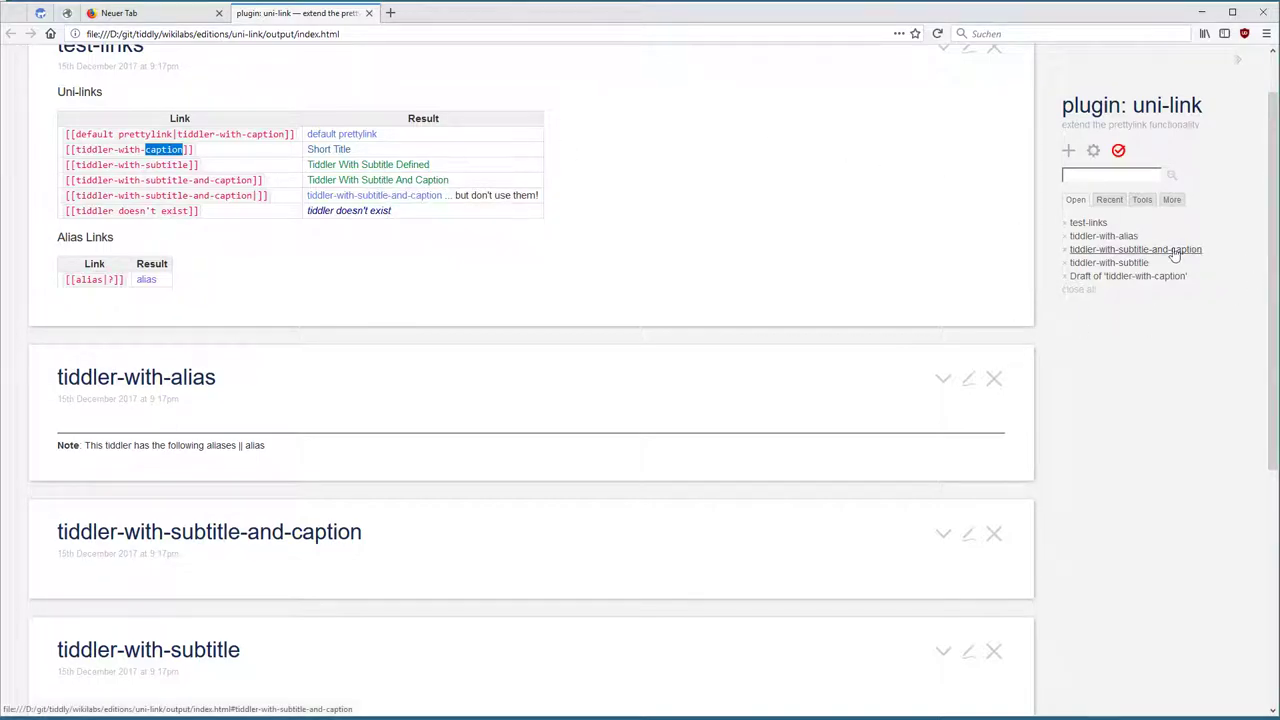
Open tiddler-with-subtitle for editing and point out its 'Tiddler With Subtitle Defined' subtitle.
{"action": "scroll", "coordinate": [850, 470], "scroll_direction": "down", "scroll_amount": 4}
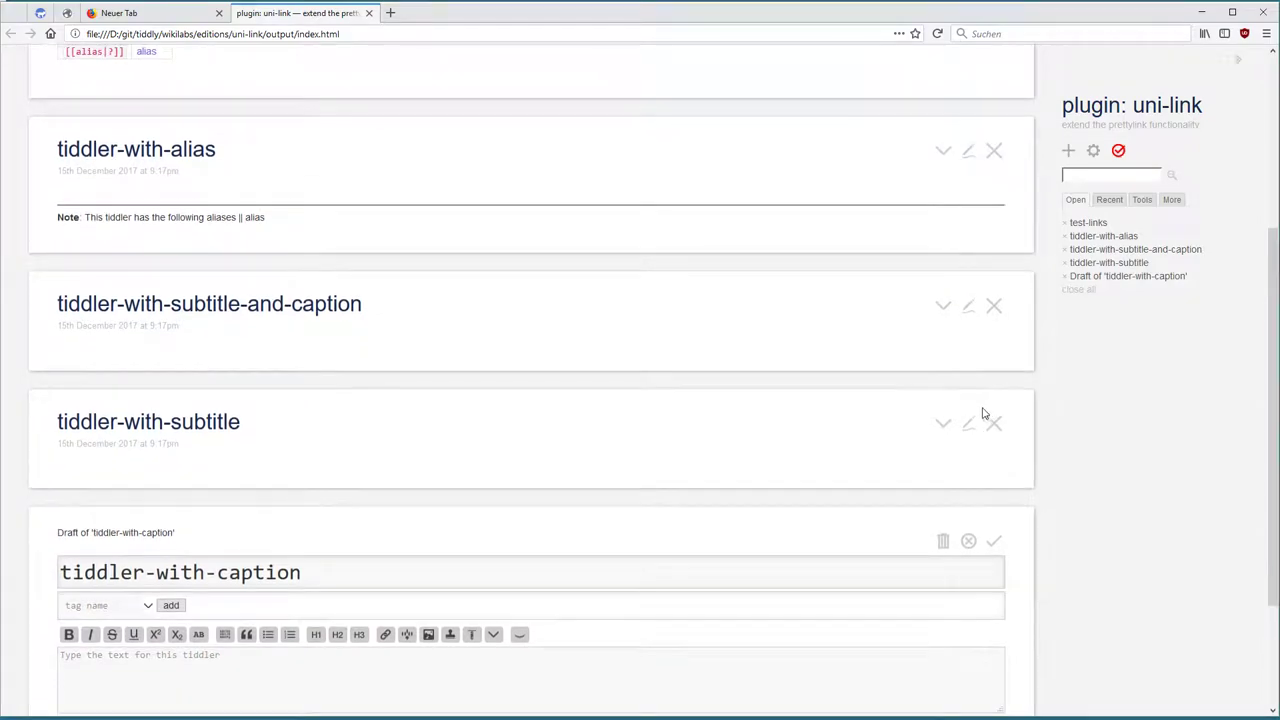
{"action": "left_click", "coordinate": [969, 423]}
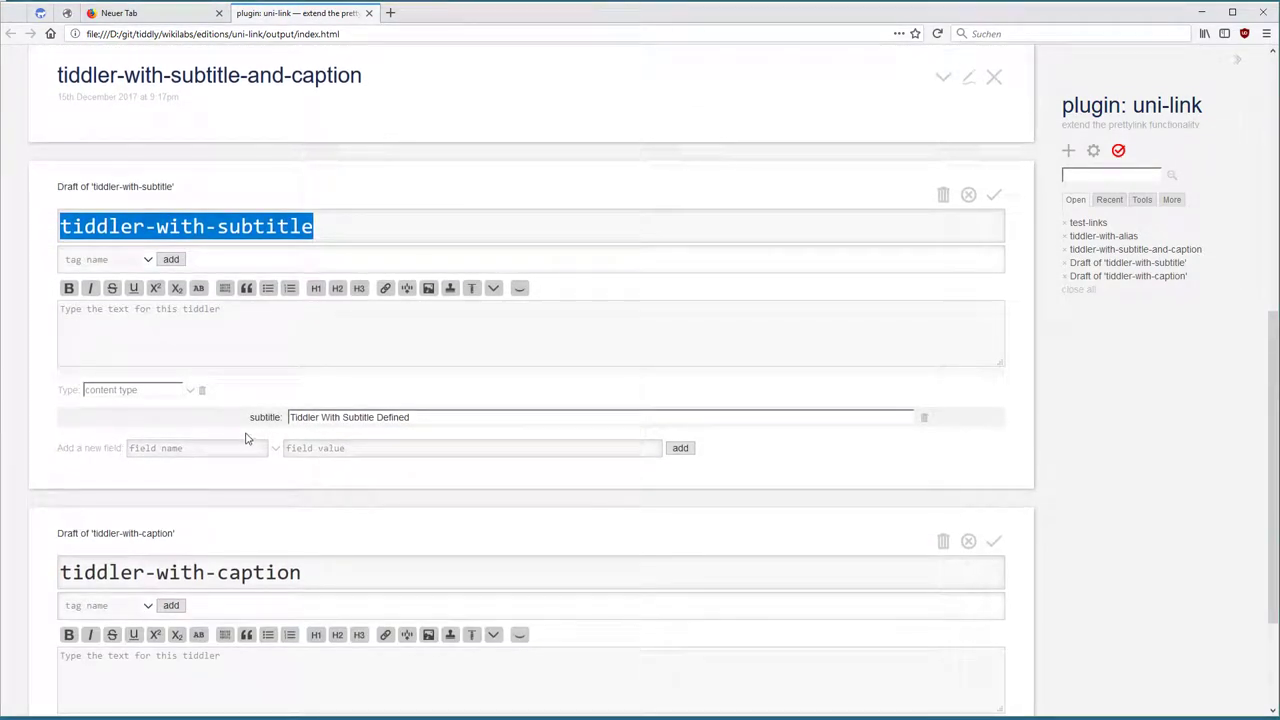
{"action": "left_click", "coordinate": [245, 416]}
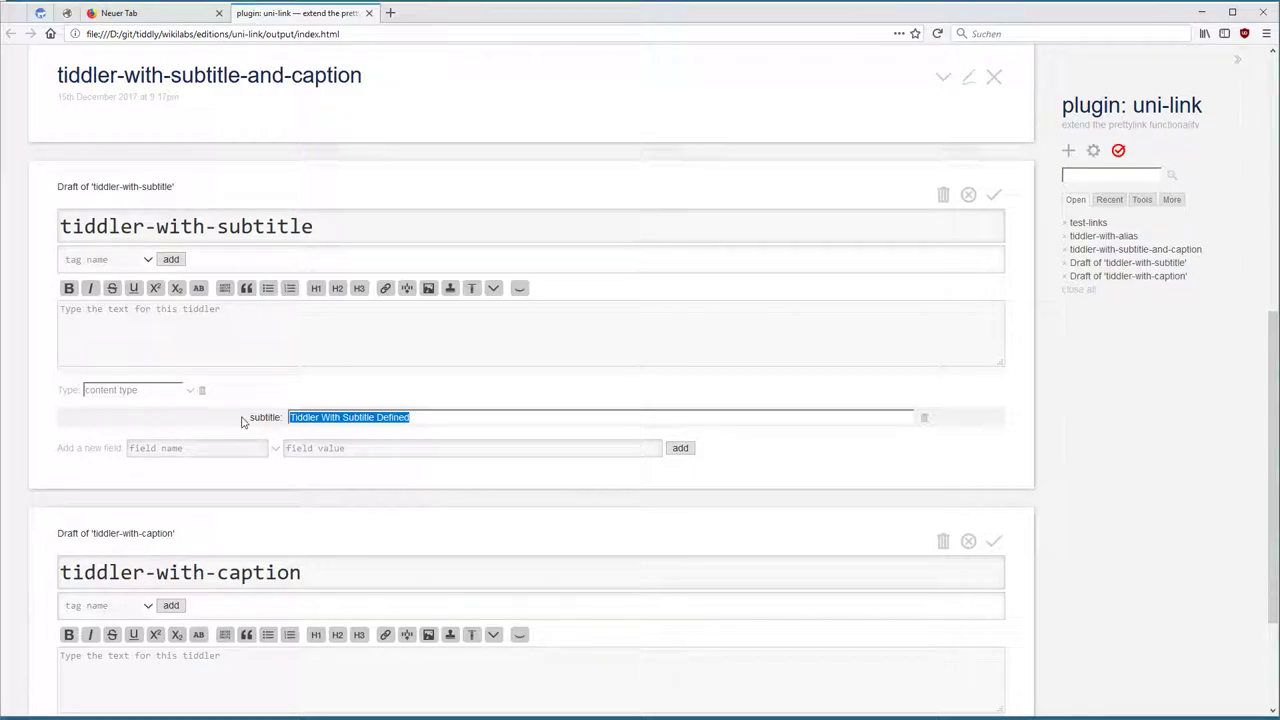
Jump to tiddler-with-subtitle-and-caption via its link in the test-links table.
{"action": "scroll", "coordinate": [287, 320], "scroll_direction": "up", "scroll_amount": 5}
{"action": "scroll", "coordinate": [290, 323], "scroll_direction": "down", "scroll_amount": 4}
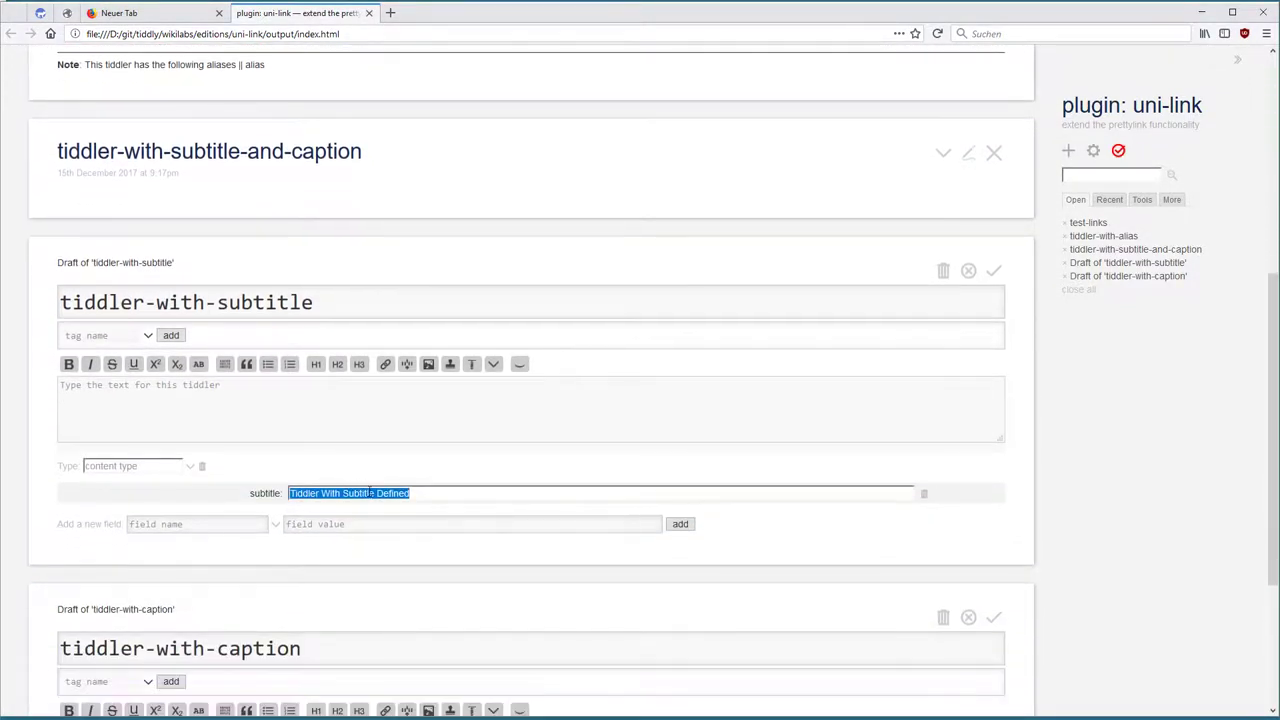
{"action": "scroll", "coordinate": [326, 453], "scroll_direction": "up", "scroll_amount": 5}
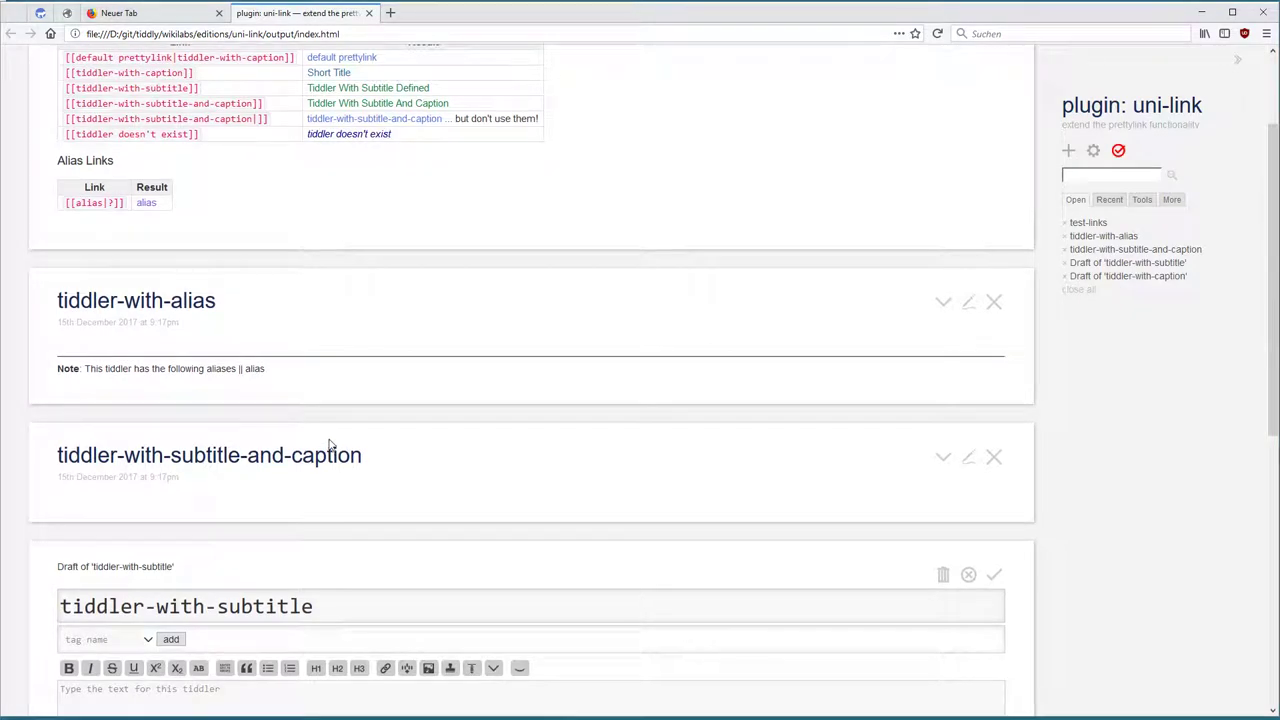
{"action": "scroll", "coordinate": [335, 440], "scroll_direction": "up", "scroll_amount": 2}
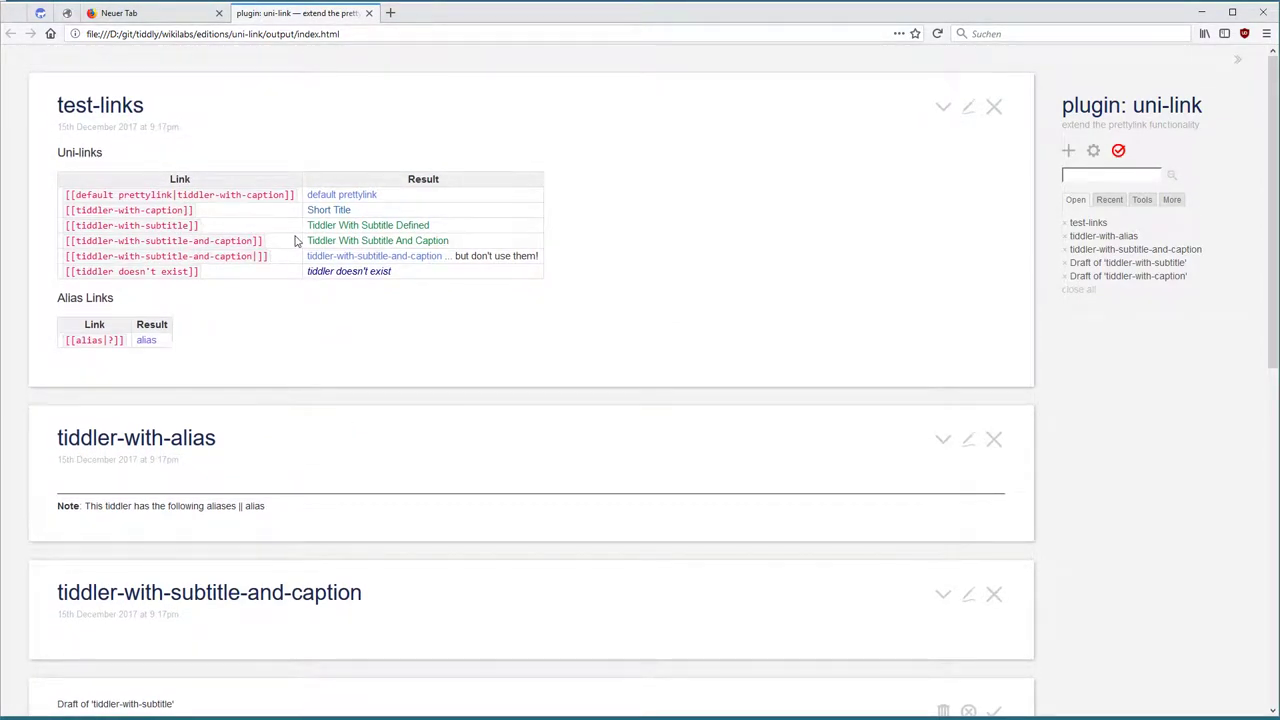
{"action": "left_click", "coordinate": [358, 244]}
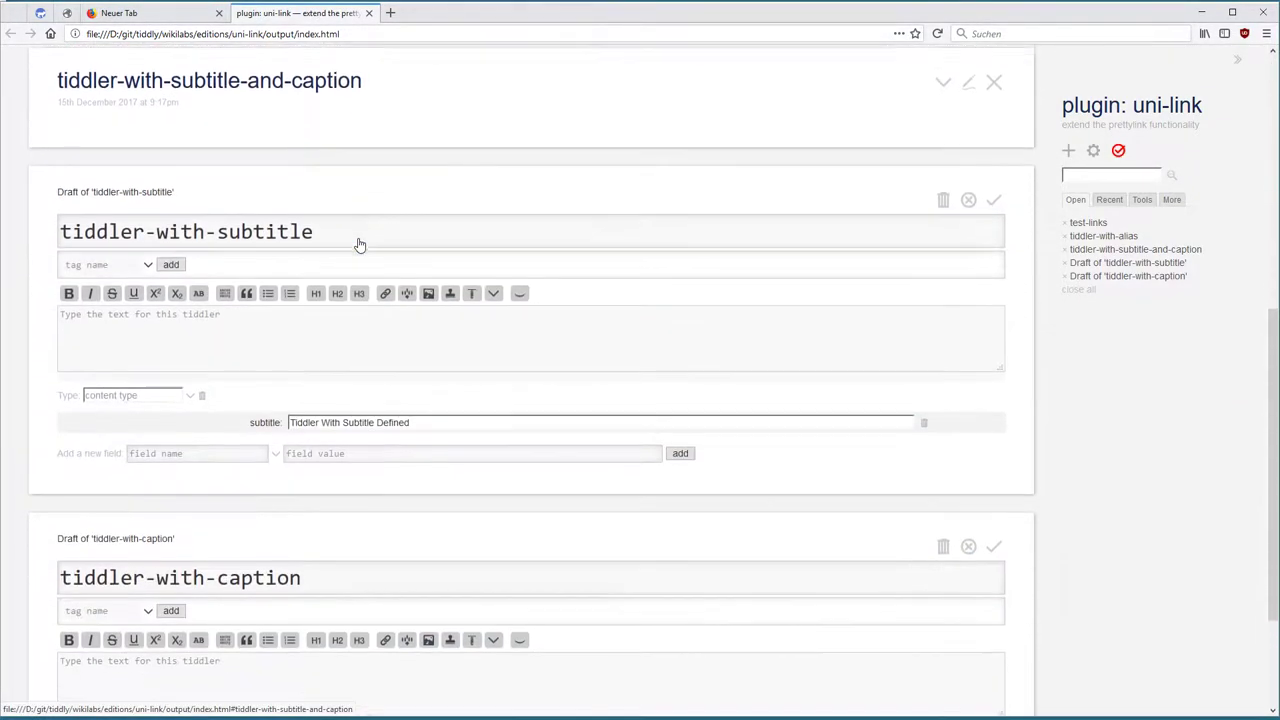
{"action": "scroll", "coordinate": [981, 163], "scroll_direction": "up", "scroll_amount": 2}
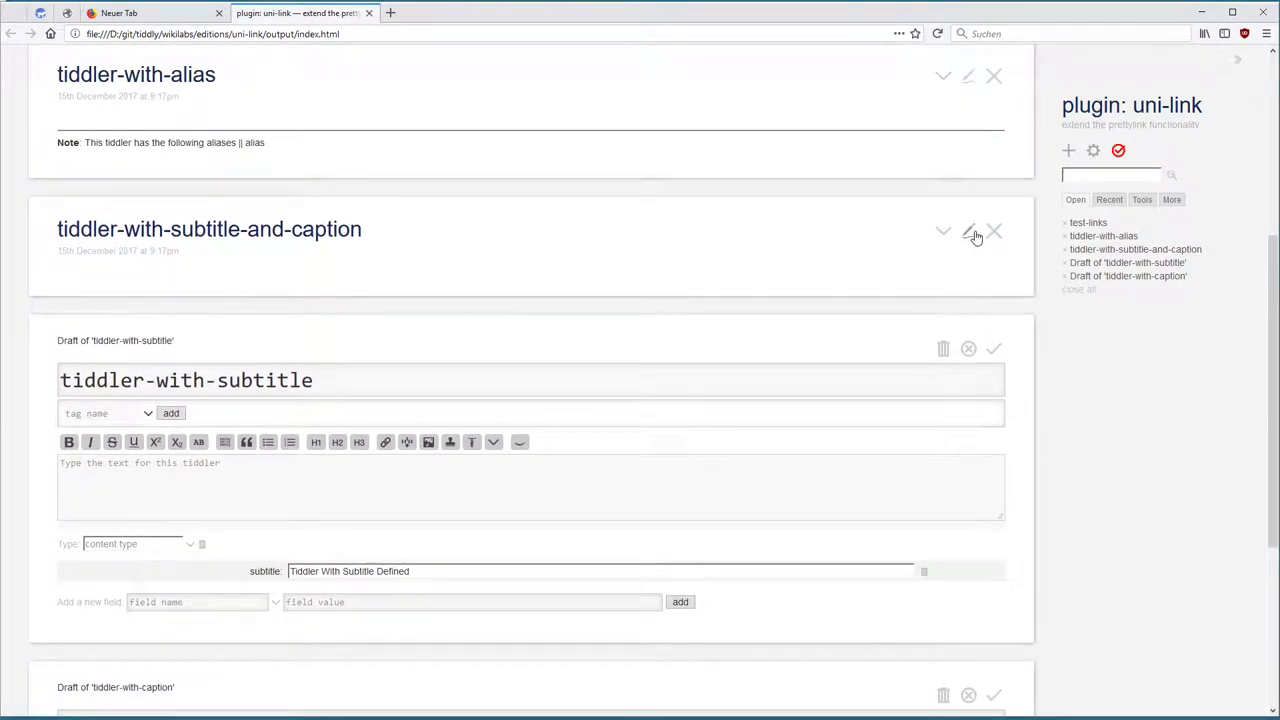
Open tiddler-with-subtitle-and-caption for editing and point out its subtitle value.
{"action": "left_click", "coordinate": [968, 230]}
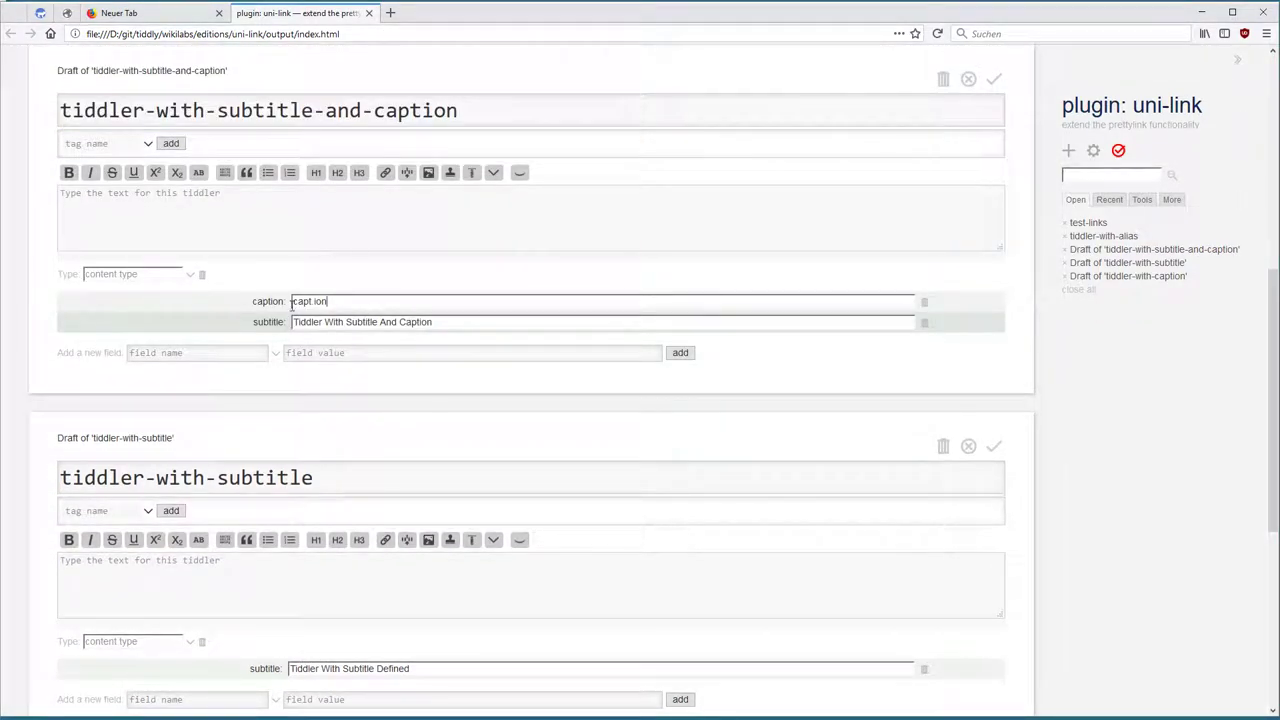
{"action": "mouse_move", "coordinate": [292, 306]}
{"action": "left_mouse_down"}
{"action": "mouse_move", "coordinate": [457, 313]}
{"action": "mouse_move", "coordinate": [252, 323]}
{"action": "left_mouse_up"}
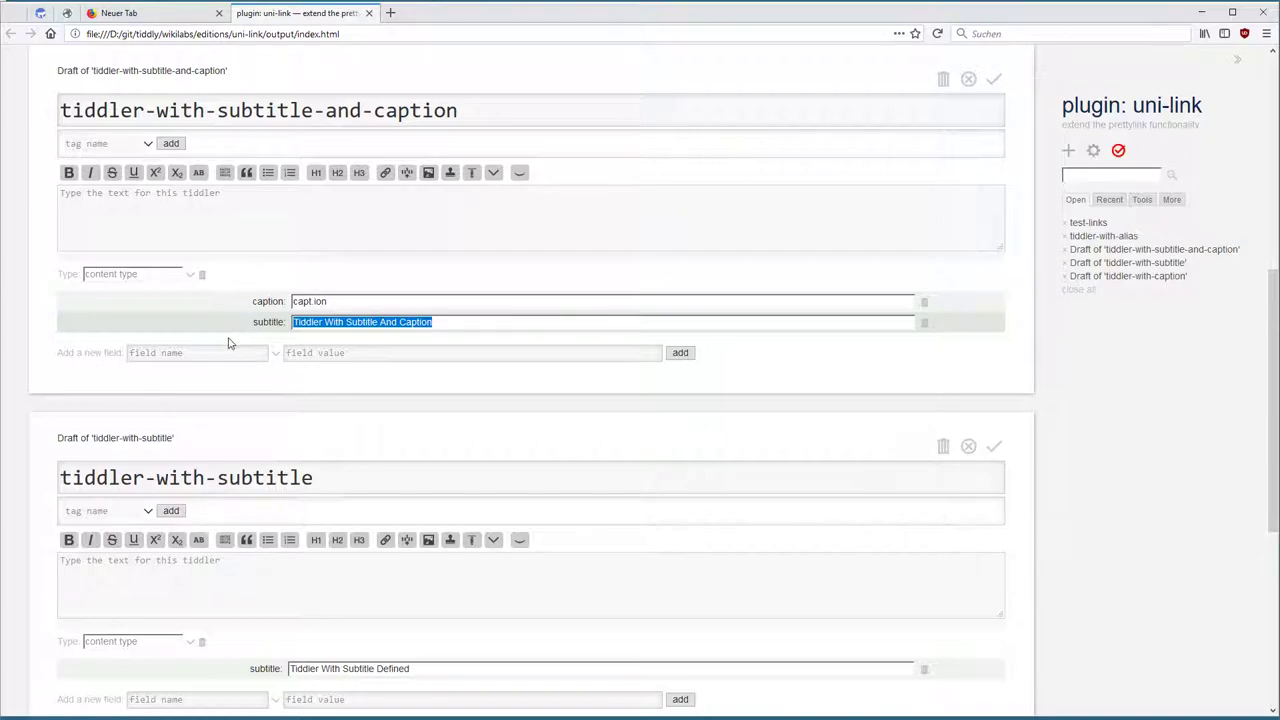
{"action": "scroll", "coordinate": [228, 344], "scroll_direction": "up", "scroll_amount": 3}
{"action": "scroll", "coordinate": [228, 344], "scroll_direction": "up", "scroll_amount": 2}
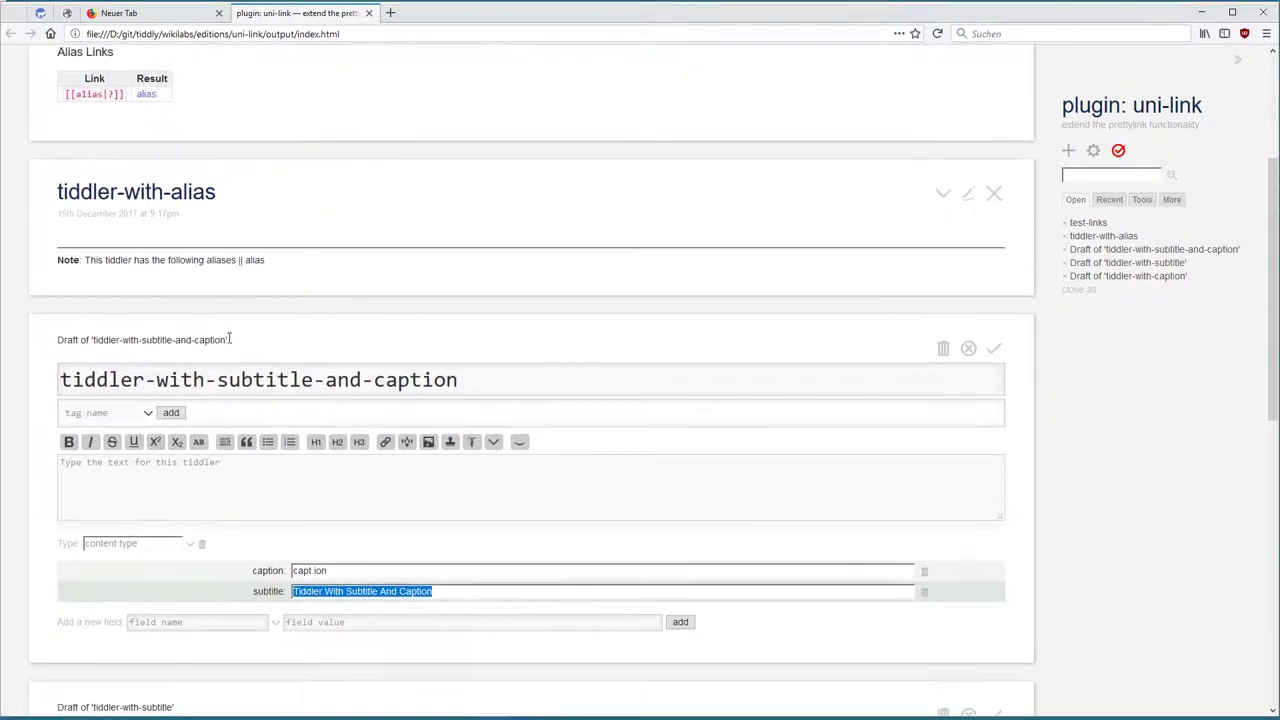
{"action": "scroll", "coordinate": [228, 344], "scroll_direction": "up", "scroll_amount": 3}
{"action": "scroll", "coordinate": [240, 320], "scroll_direction": "up", "scroll_amount": 1}
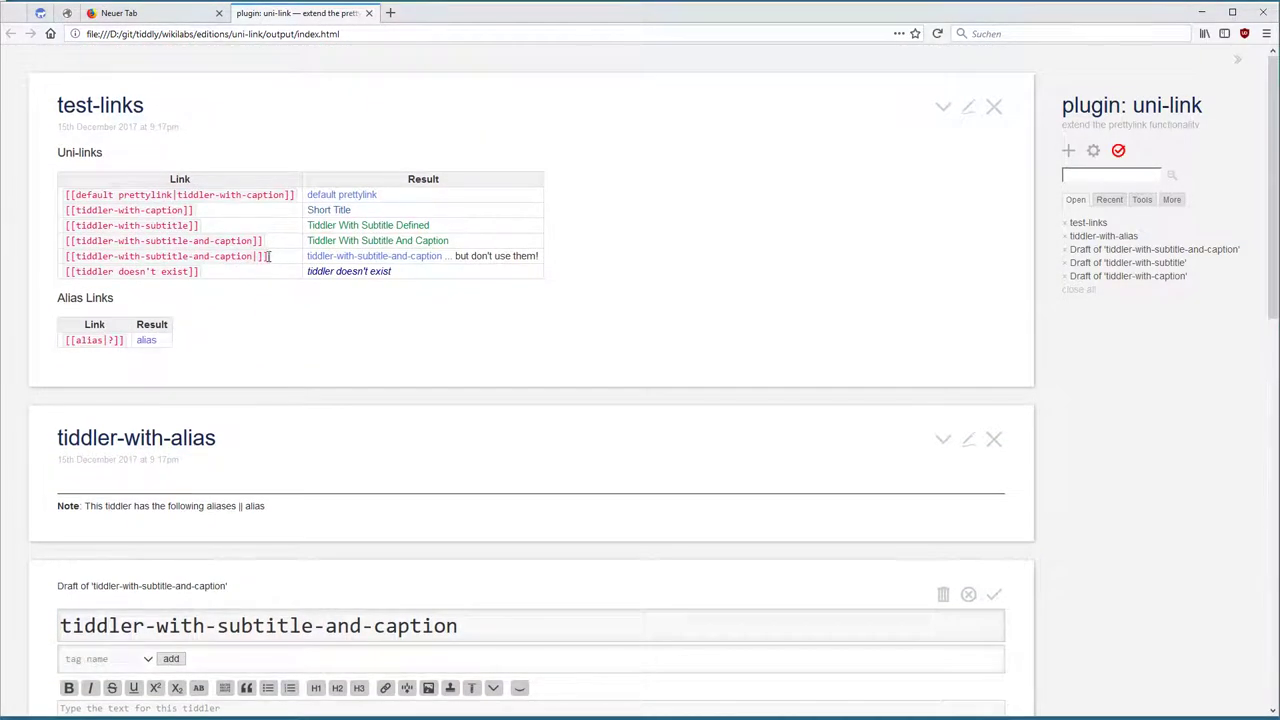
Highlight the fifth row's link markup and result, then open tiddler-with-subtitle-and-caption from it.
{"action": "left_click_drag", "start_coordinate": [262, 241], "coordinate": [65, 242]}
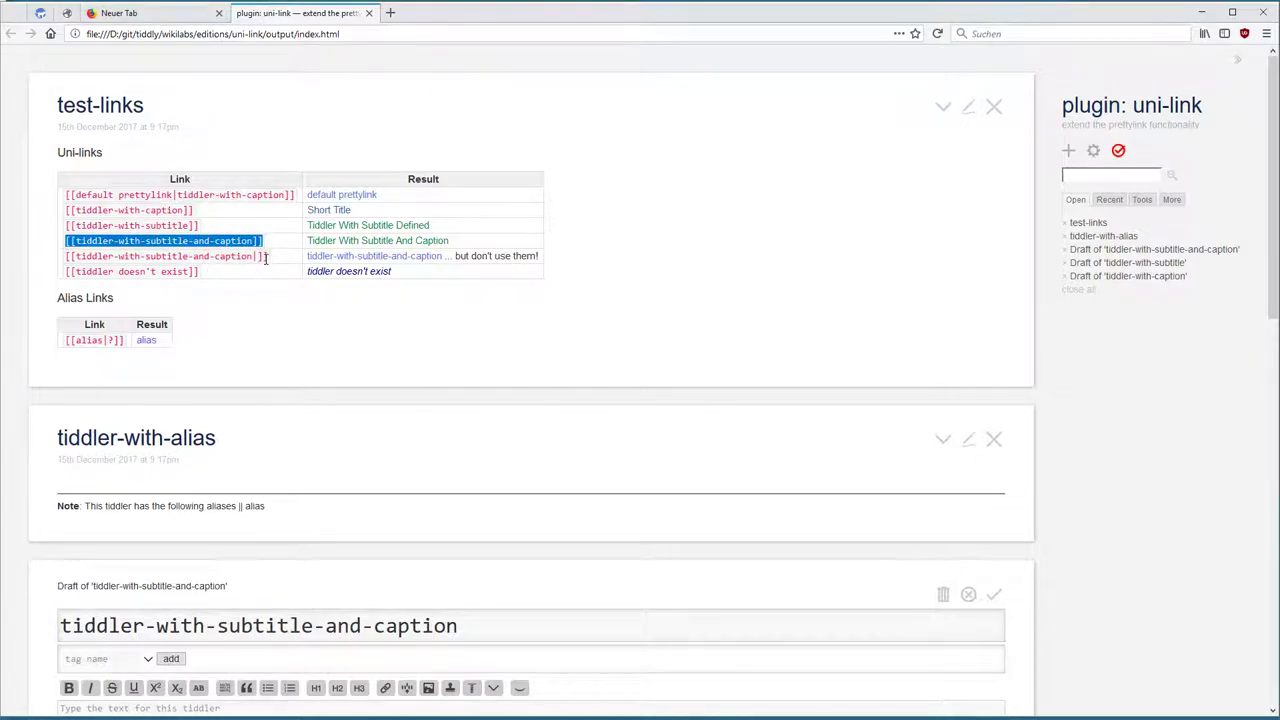
{"action": "left_click_drag", "start_coordinate": [258, 257], "coordinate": [253, 257]}
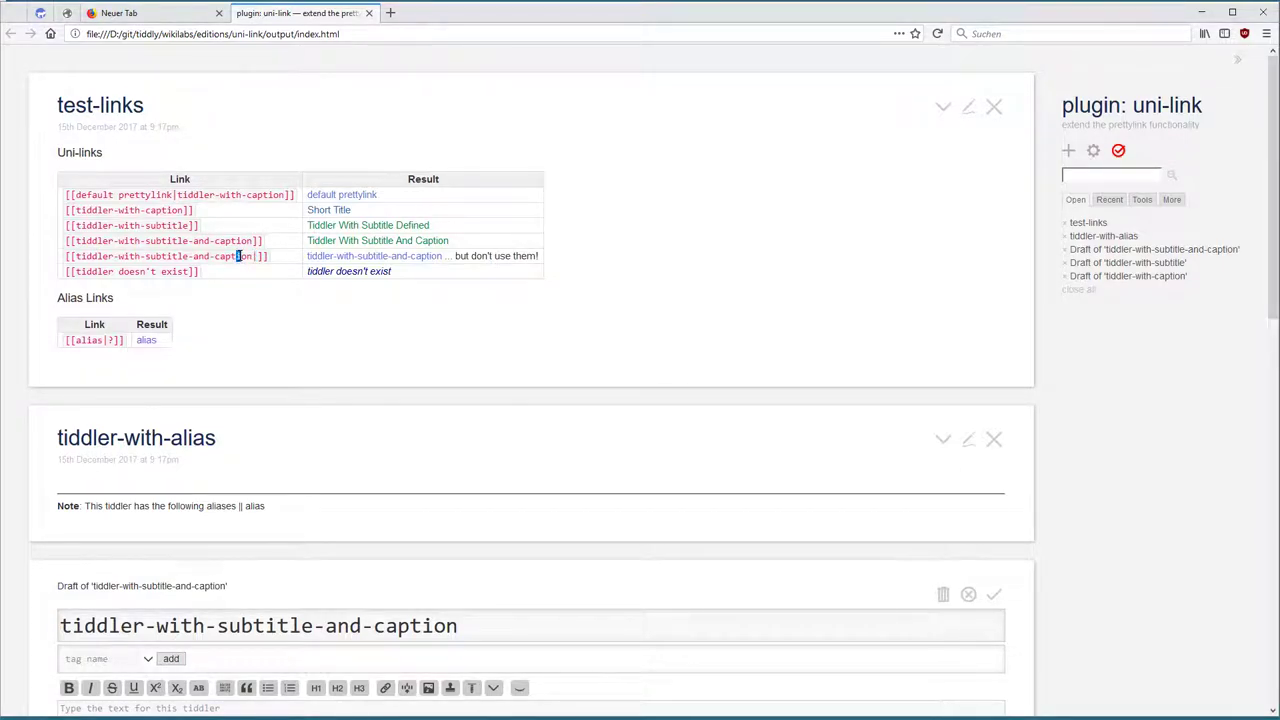
{"action": "left_click_drag", "start_coordinate": [239, 256], "coordinate": [255, 257]}
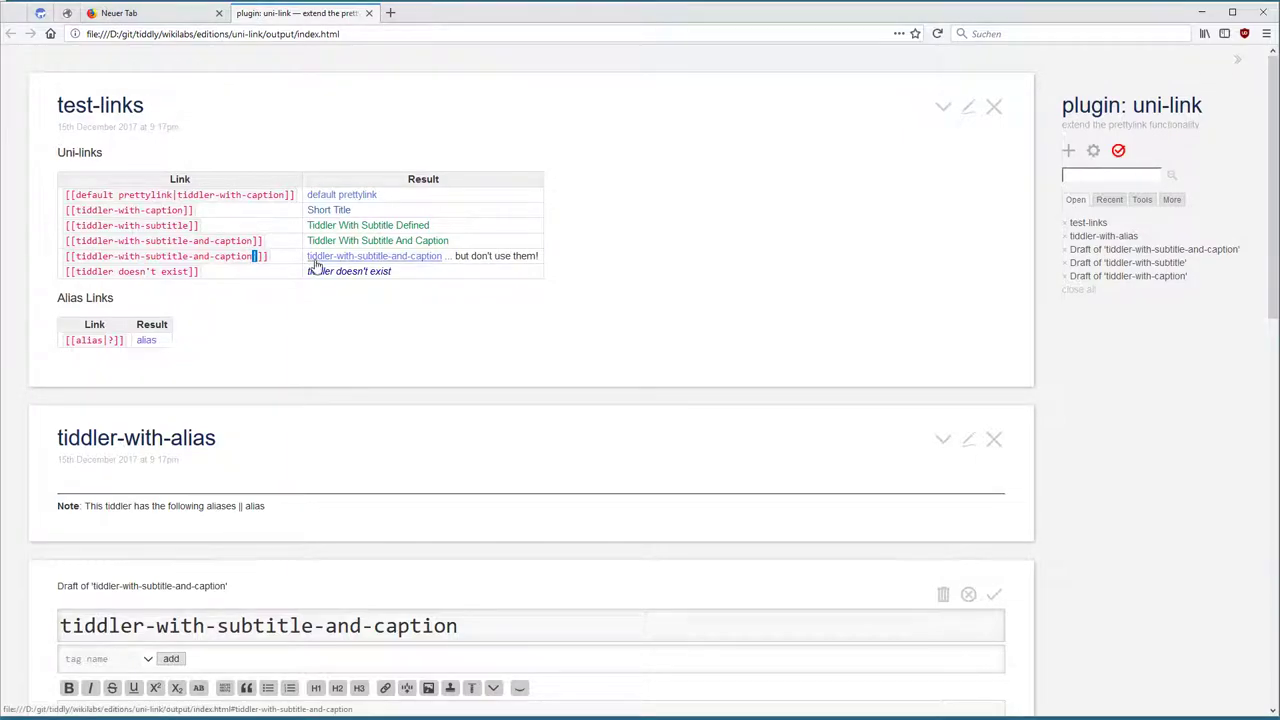
{"action": "left_click_drag", "start_coordinate": [306, 256], "coordinate": [463, 260]}
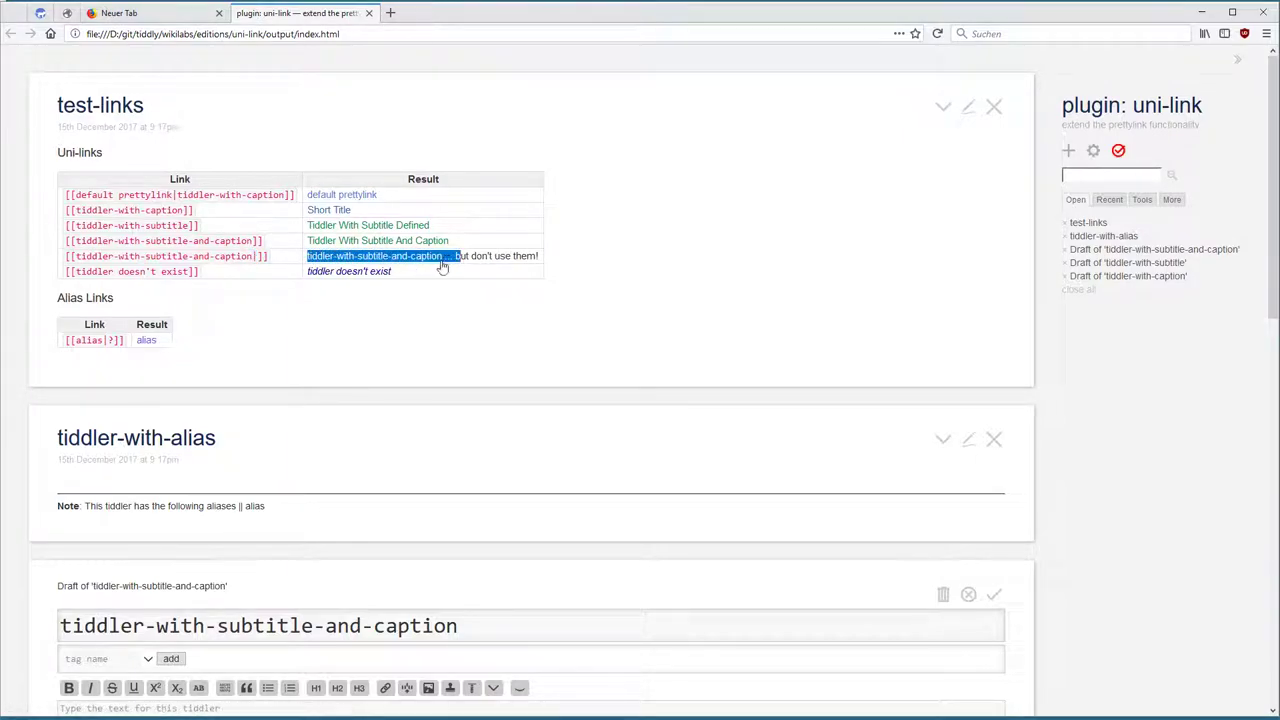
{"action": "left_click", "coordinate": [441, 260]}
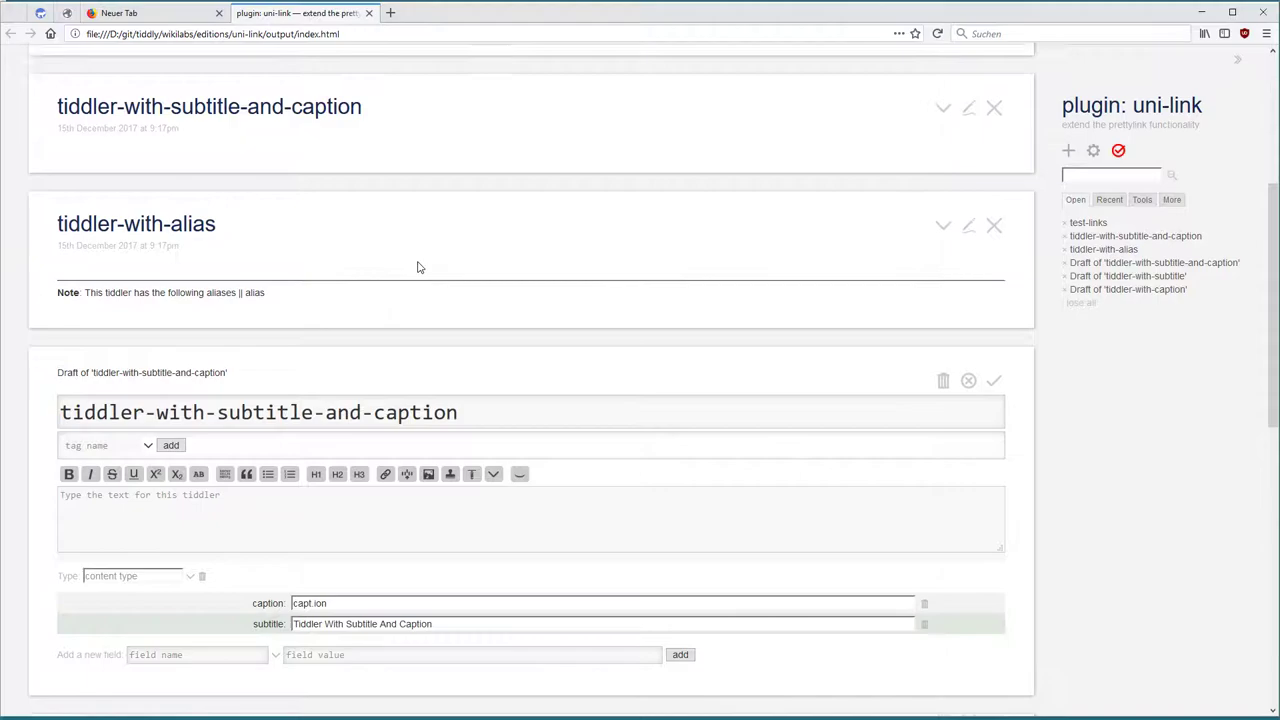
{"action": "scroll", "coordinate": [418, 267], "scroll_direction": "up", "scroll_amount": 5}
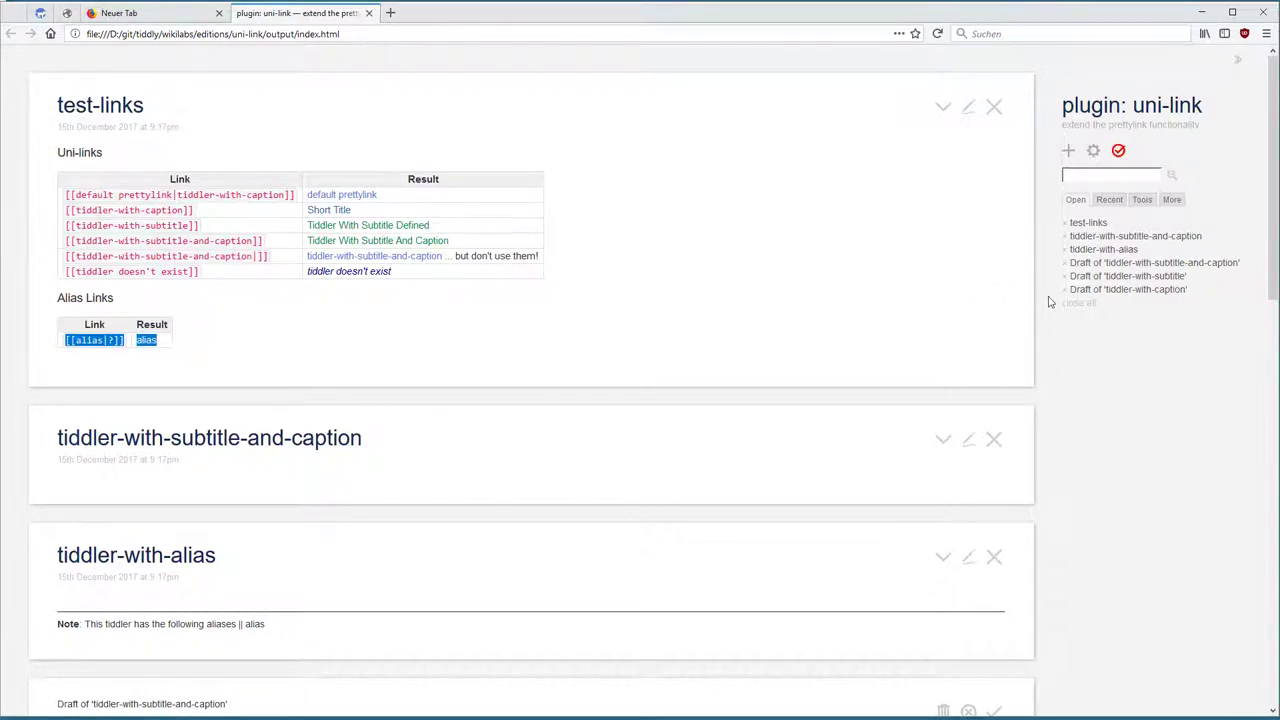
Open the uni-link plugin's styles stylesheet via Control Panel > Plugins > contents.
{"action": "left_click", "coordinate": [1093, 150]}
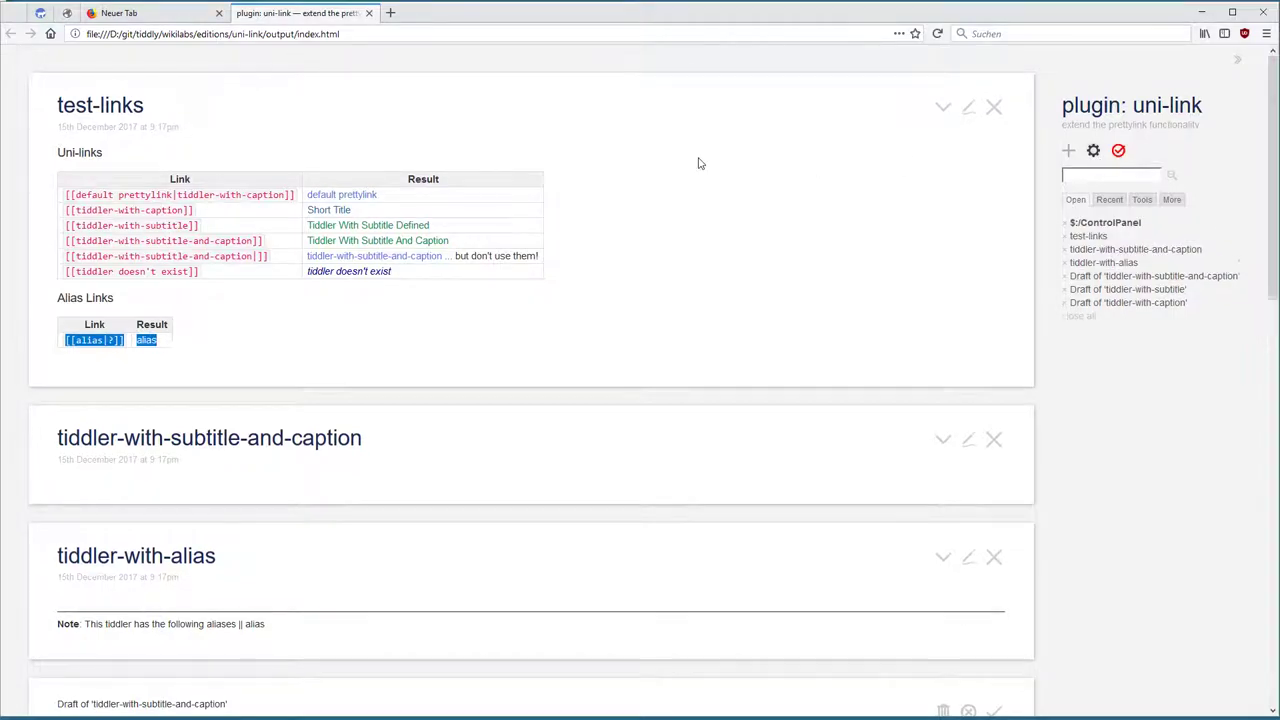
{"action": "left_click", "coordinate": [231, 146]}
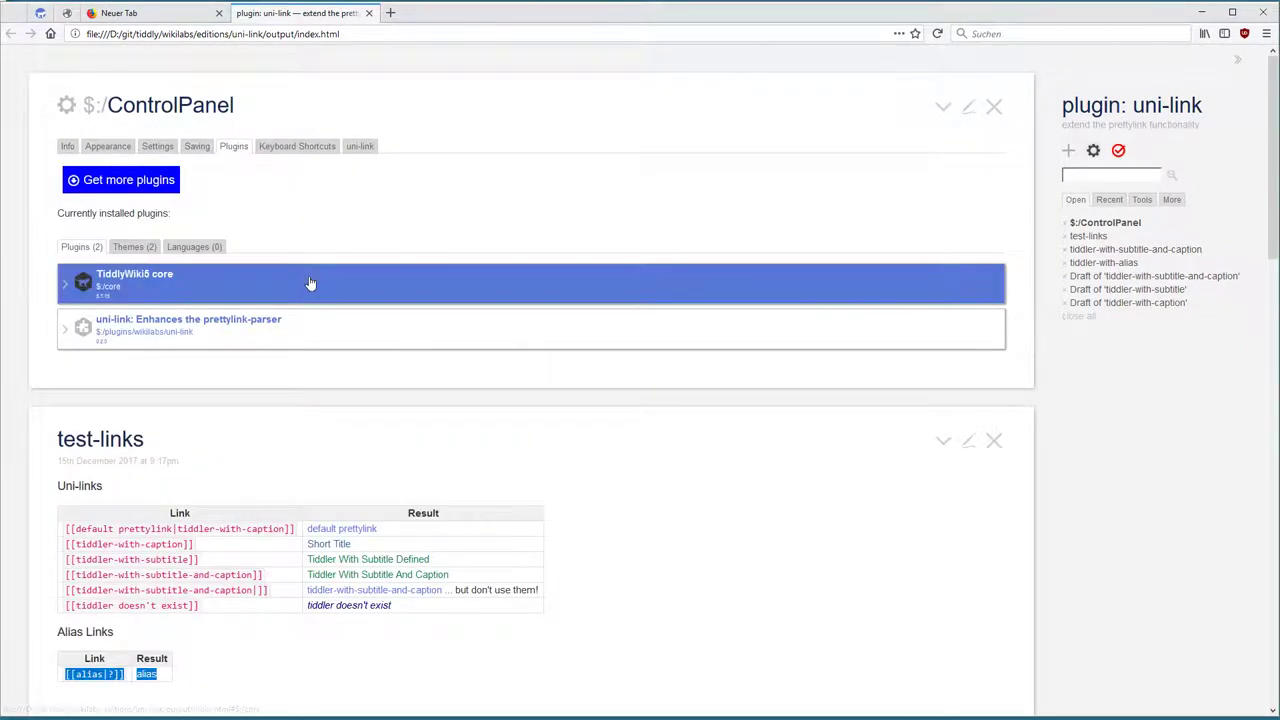
{"action": "left_click", "coordinate": [318, 324]}
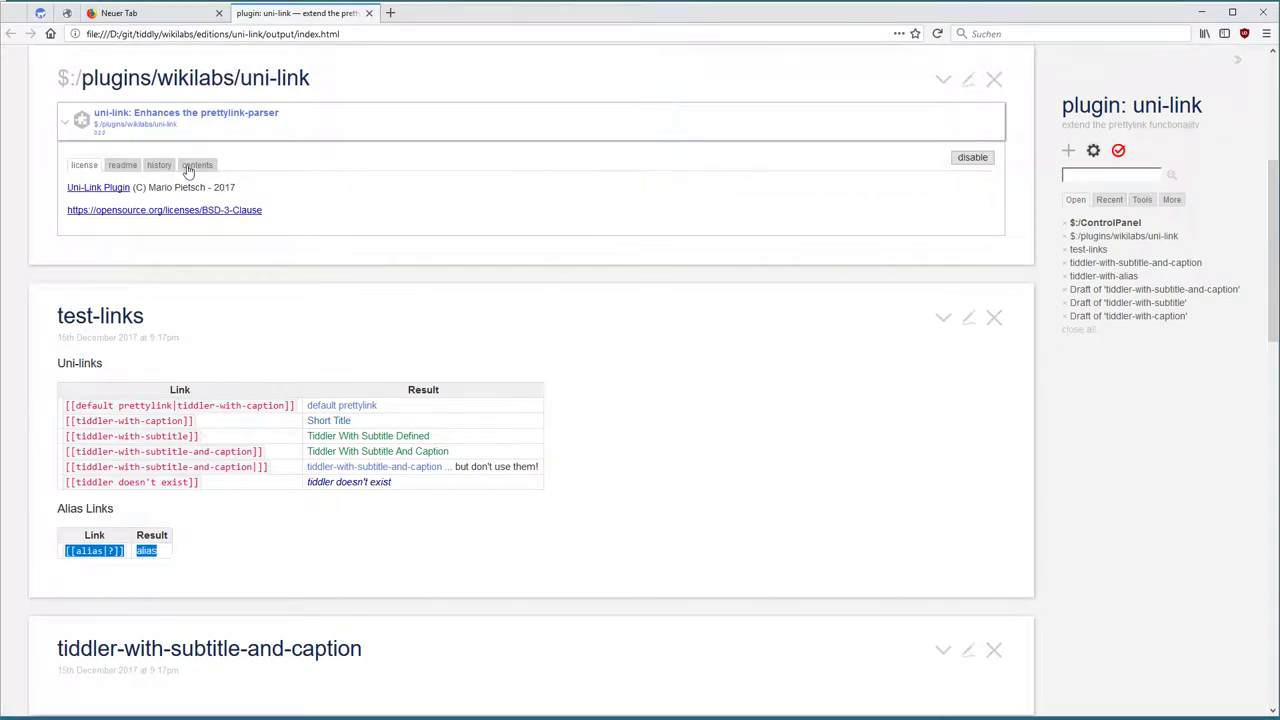
{"action": "left_click", "coordinate": [190, 165]}
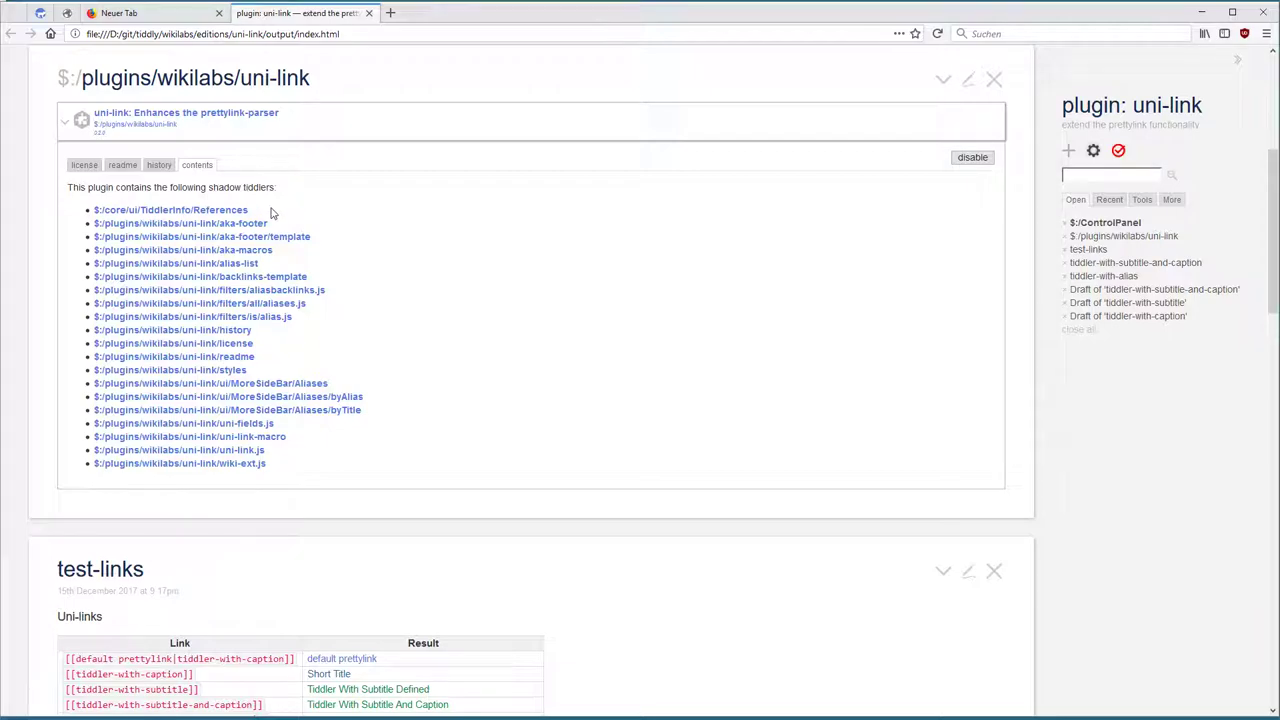
{"action": "left_click", "coordinate": [235, 371]}
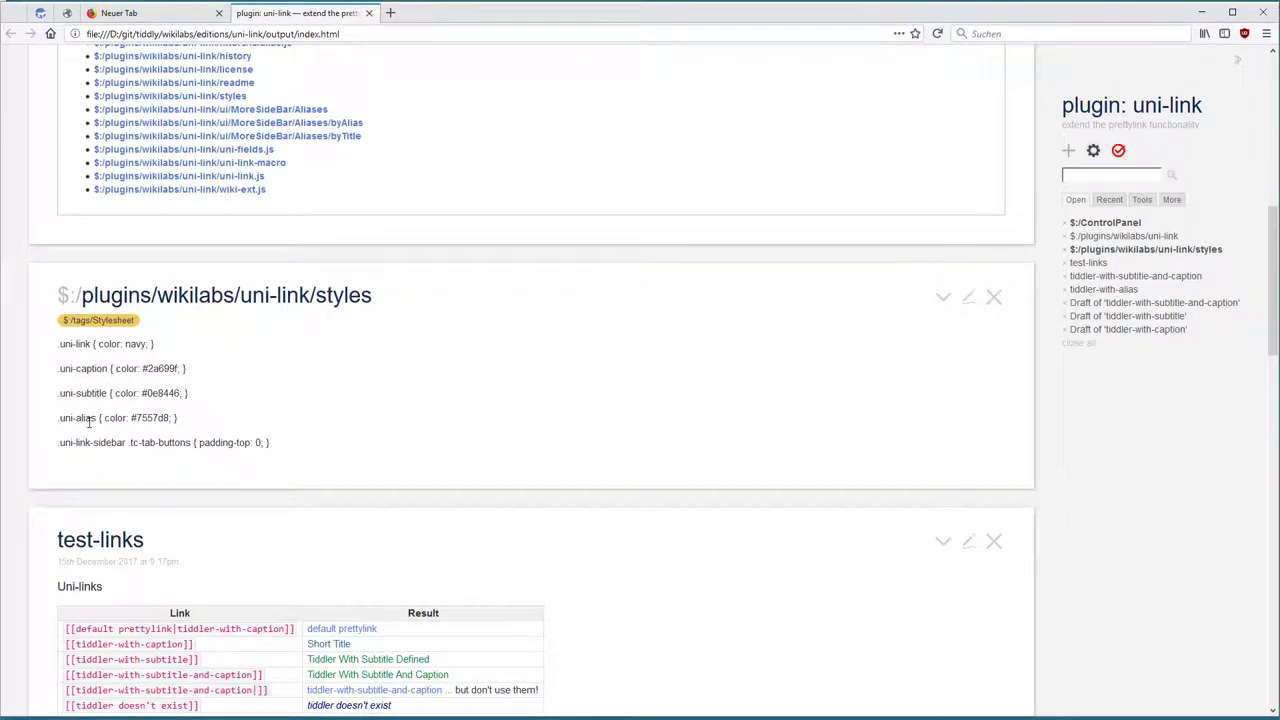
Close the uni-link styles stylesheet and clear the selection in test-links' alias table.
{"action": "scroll", "coordinate": [180, 418], "scroll_direction": "down", "scroll_amount": 2}
{"action": "scroll", "coordinate": [571, 386], "scroll_direction": "down", "scroll_amount": 3}
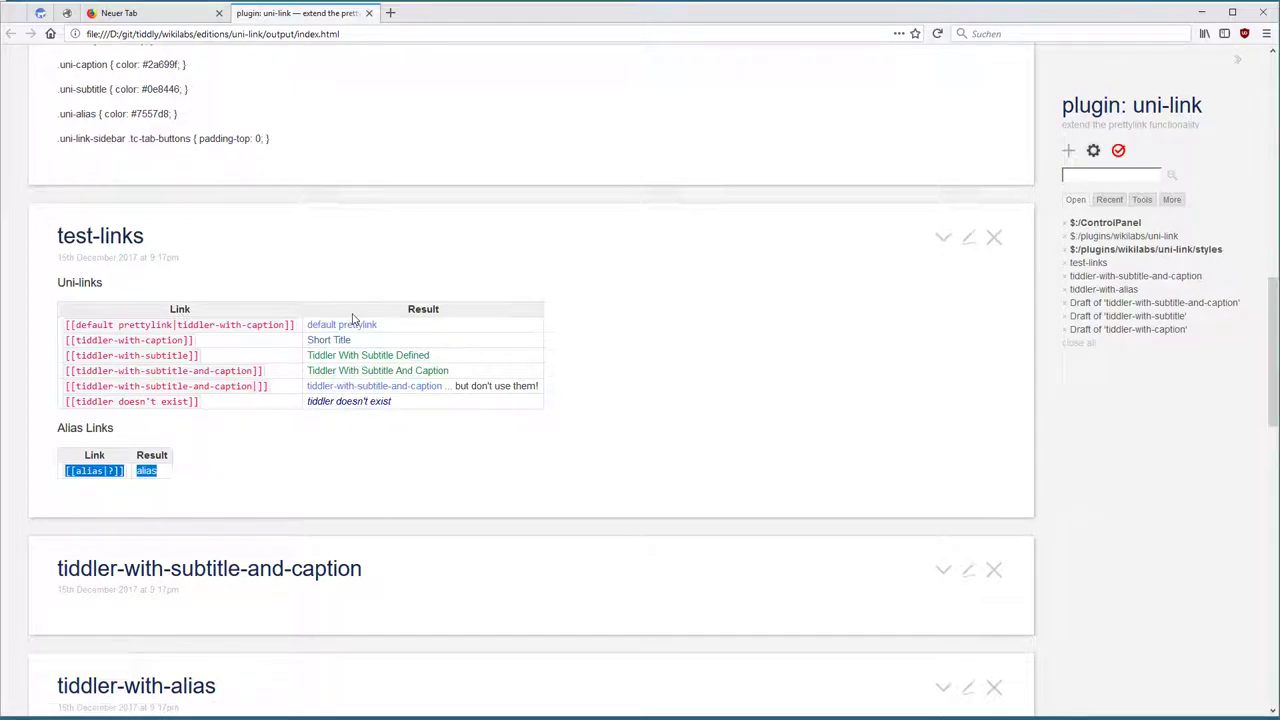
{"action": "scroll", "coordinate": [768, 323], "scroll_direction": "up", "scroll_amount": 2}
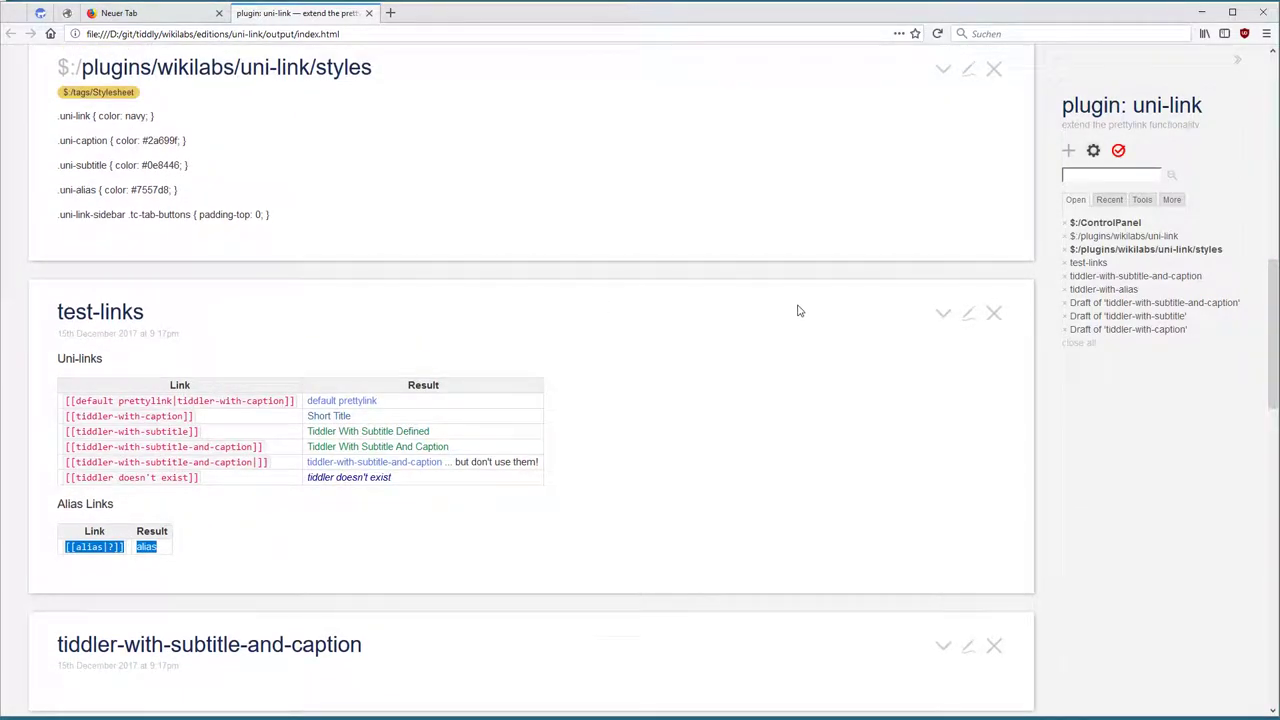
{"action": "scroll", "coordinate": [800, 309], "scroll_direction": "up", "scroll_amount": 3}
{"action": "scroll", "coordinate": [789, 326], "scroll_direction": "up", "scroll_amount": 1}
{"action": "scroll", "coordinate": [800, 310], "scroll_direction": "down", "scroll_amount": 2}
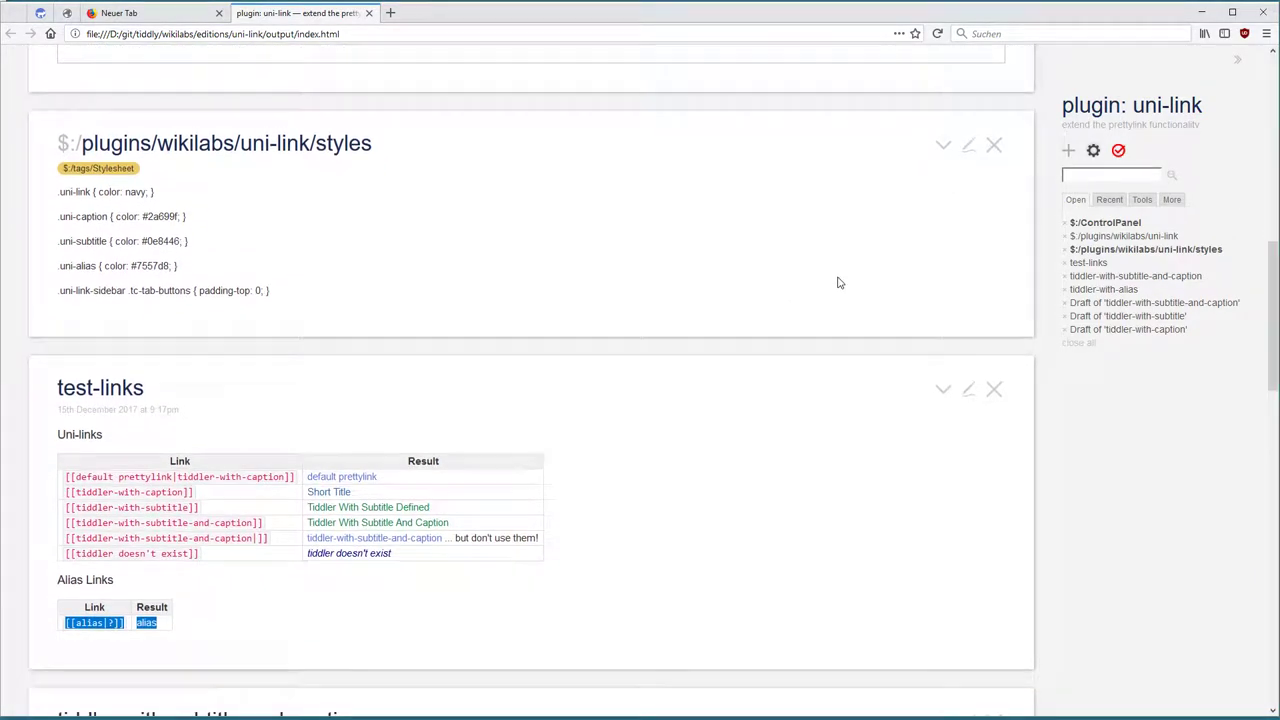
{"action": "left_click", "coordinate": [994, 147]}
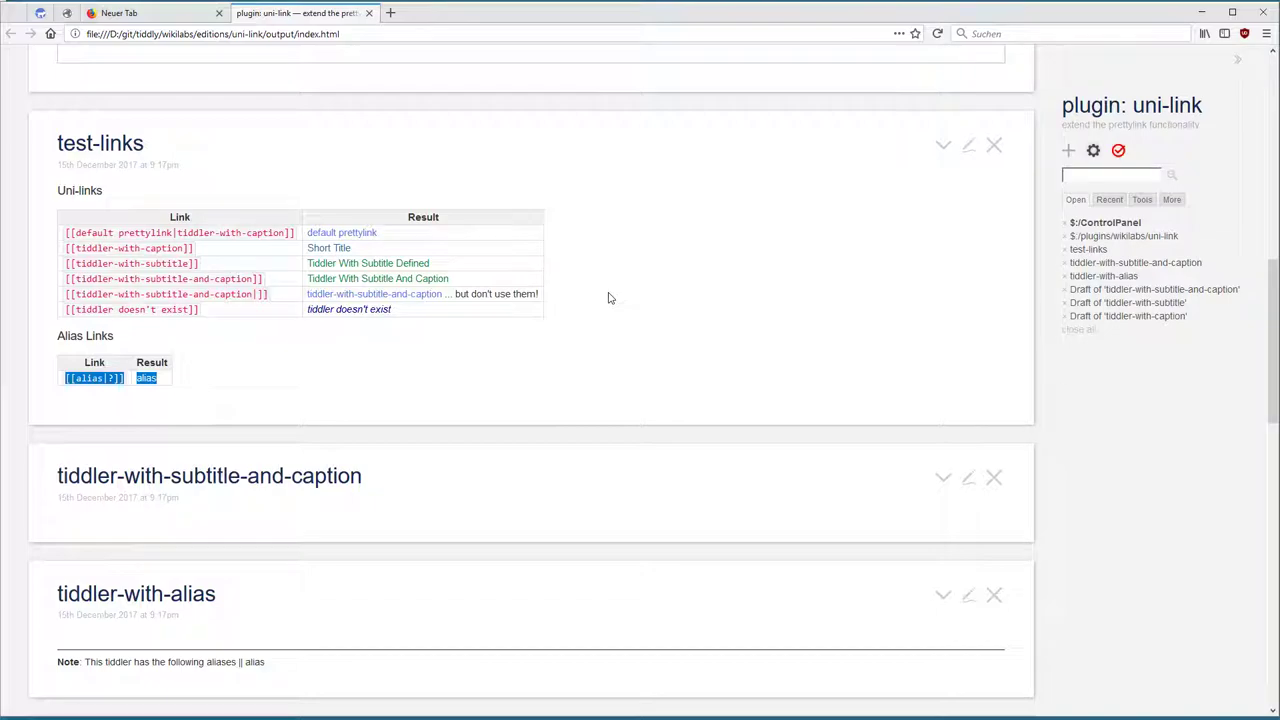
{"action": "left_click", "coordinate": [546, 343]}
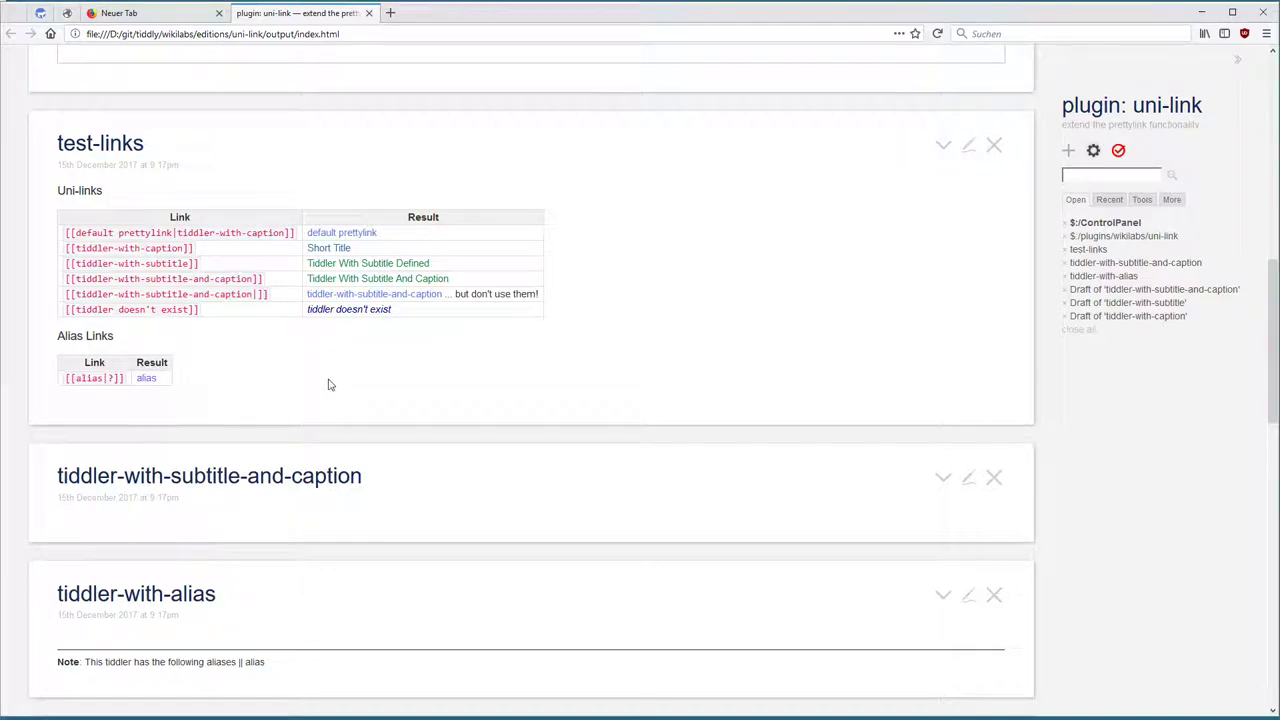
{"action": "scroll", "coordinate": [370, 395], "scroll_direction": "down", "scroll_amount": 2}
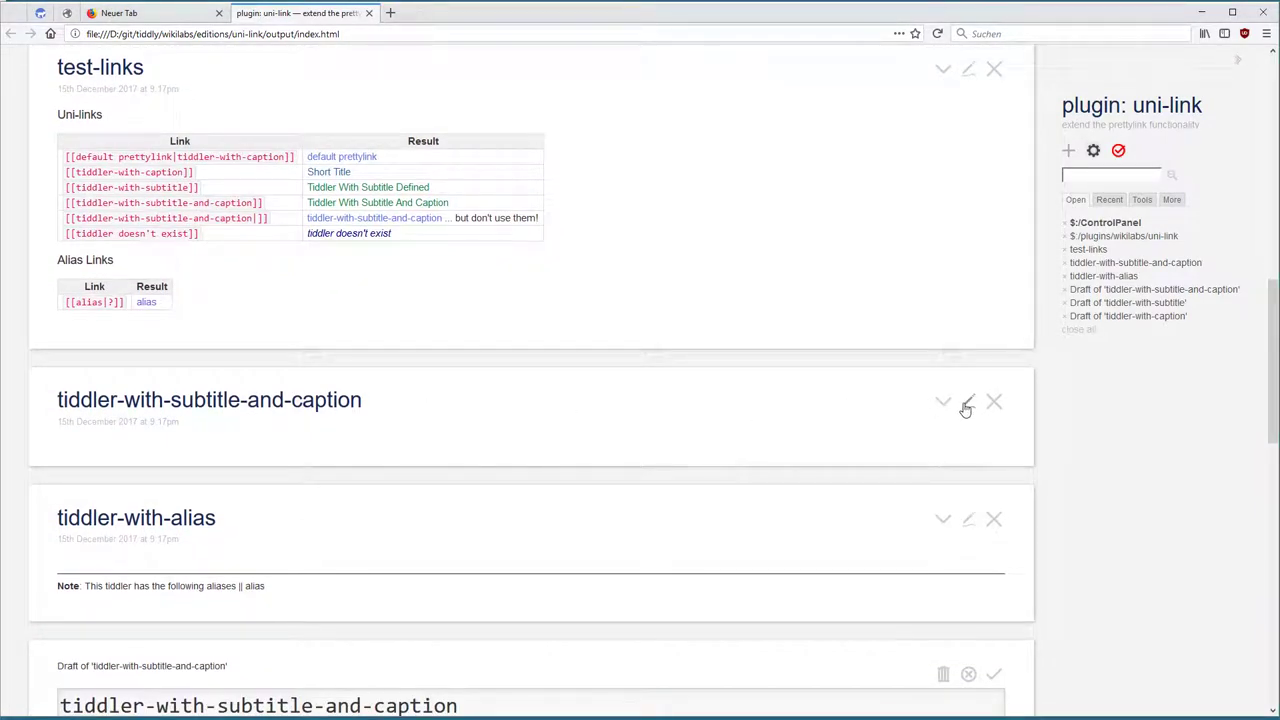
Follow the 'alias' link in test-links to the tiddler-with-alias tiddler.
{"action": "left_click", "coordinate": [966, 404]}
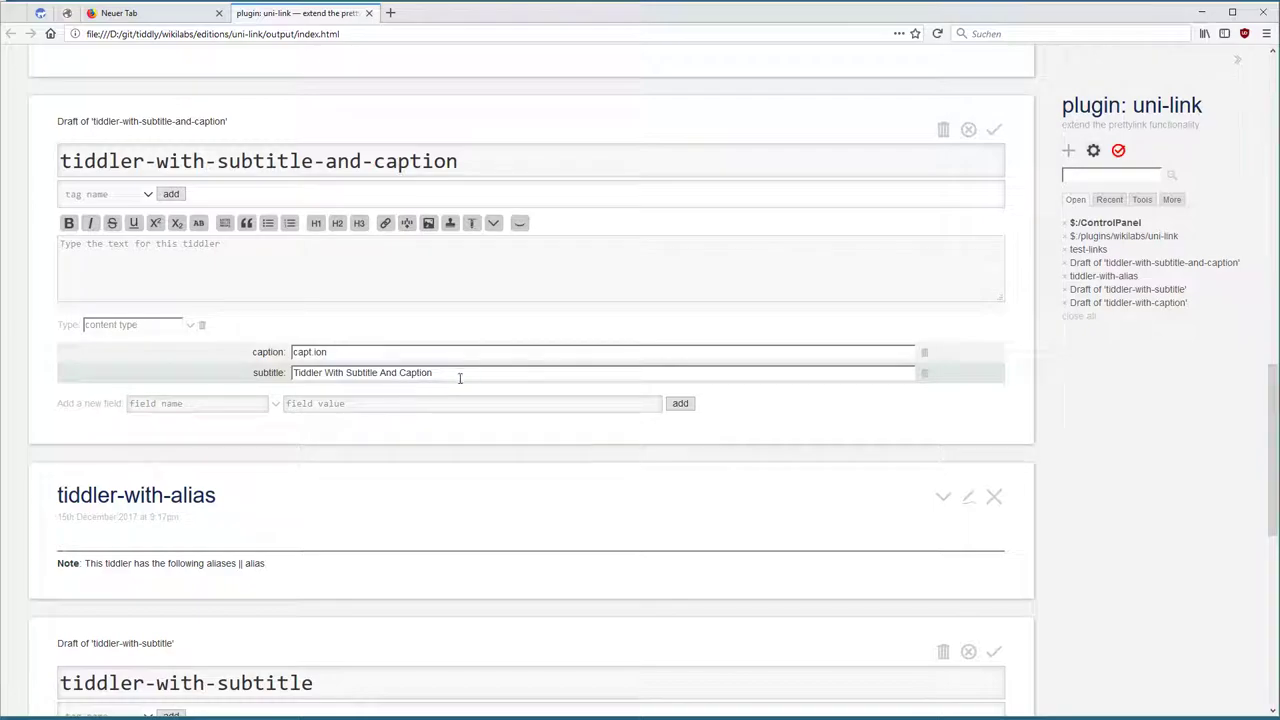
{"action": "scroll", "coordinate": [530, 366], "scroll_direction": "up", "scroll_amount": 3}
{"action": "scroll", "coordinate": [566, 365], "scroll_direction": "up", "scroll_amount": 4}
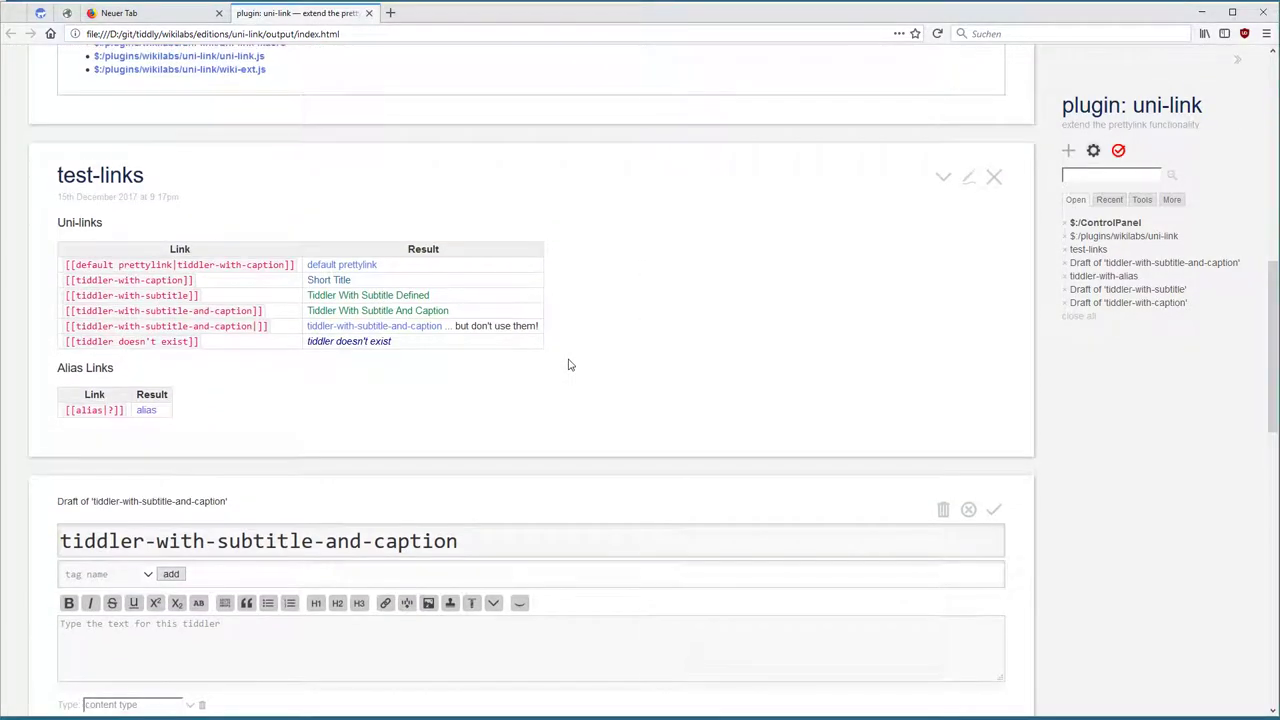
{"action": "scroll", "coordinate": [570, 364], "scroll_direction": "down", "scroll_amount": 2}
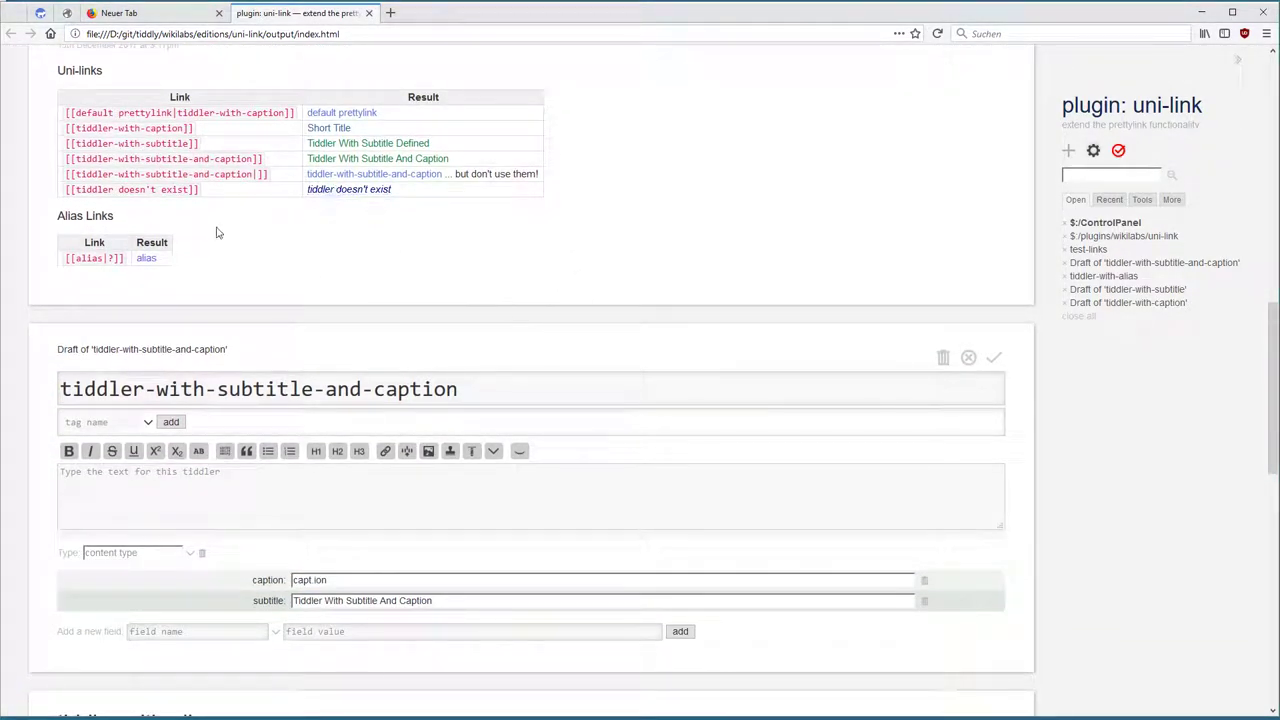
{"action": "left_click", "coordinate": [145, 260]}
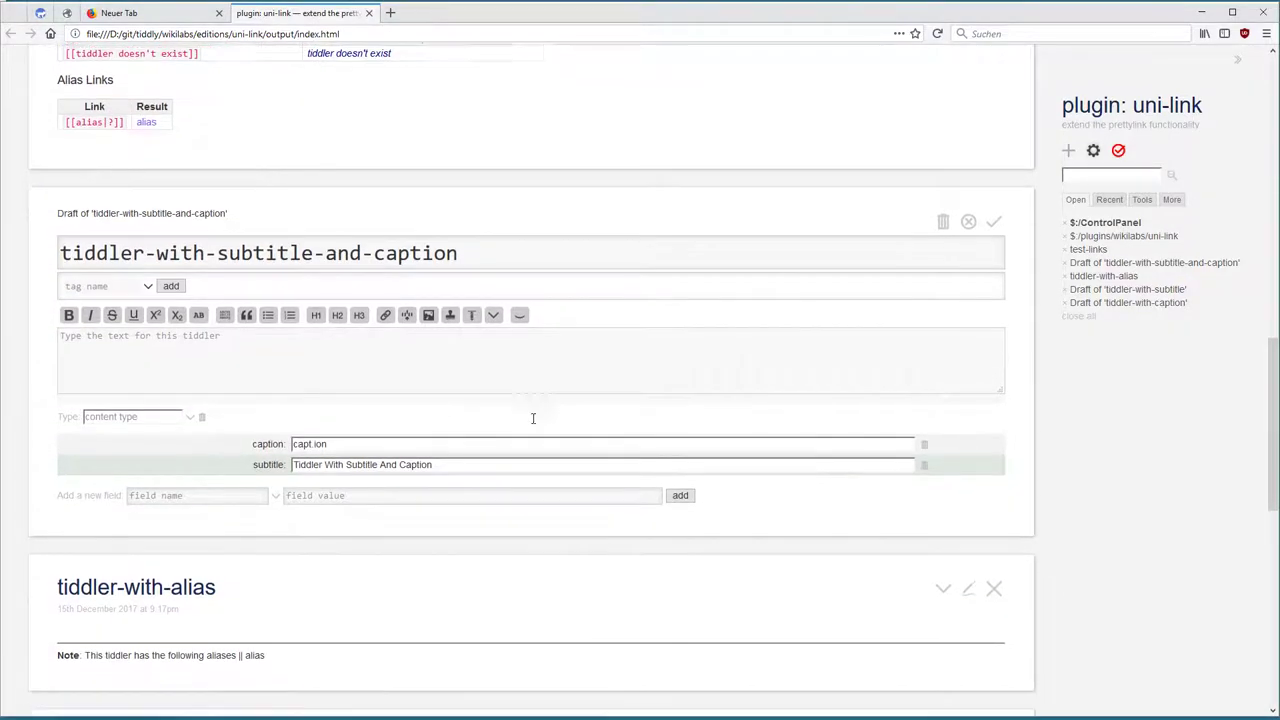
Append [[alias with spaces]] to tiddler-with-alias's aliases field and save it.
{"action": "left_click", "coordinate": [966, 312]}
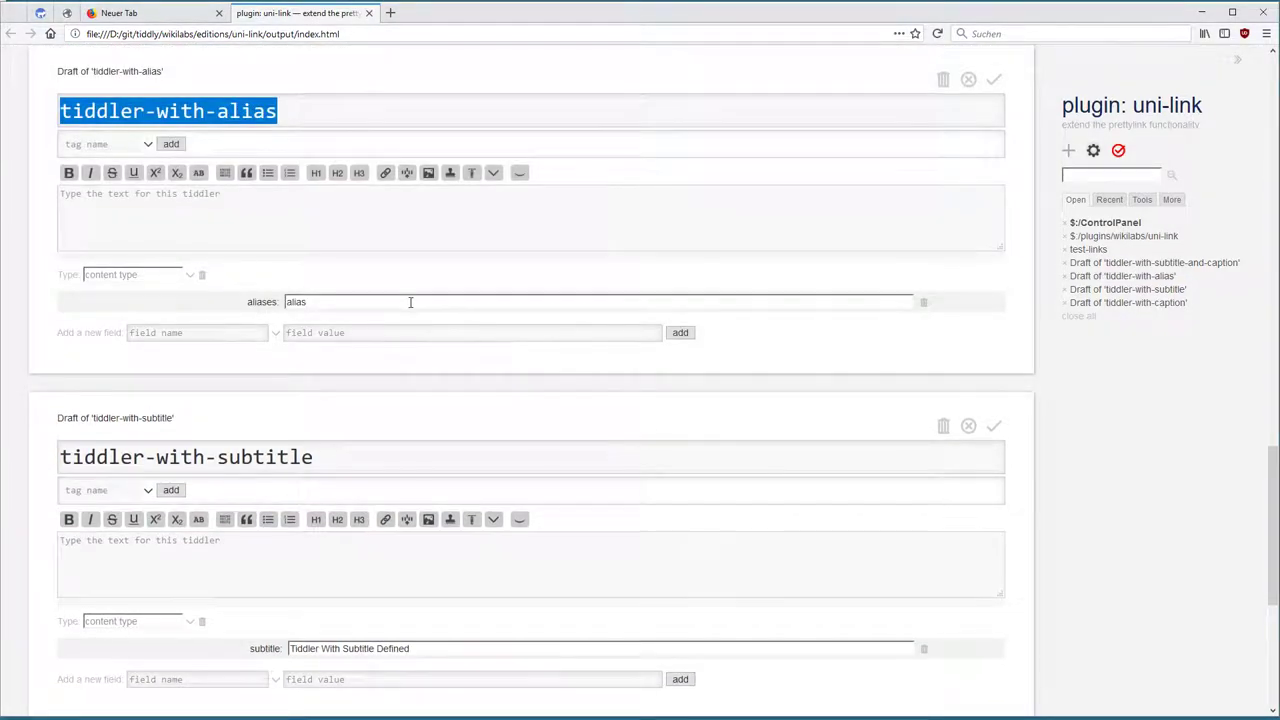
{"action": "left_click", "coordinate": [346, 305]}
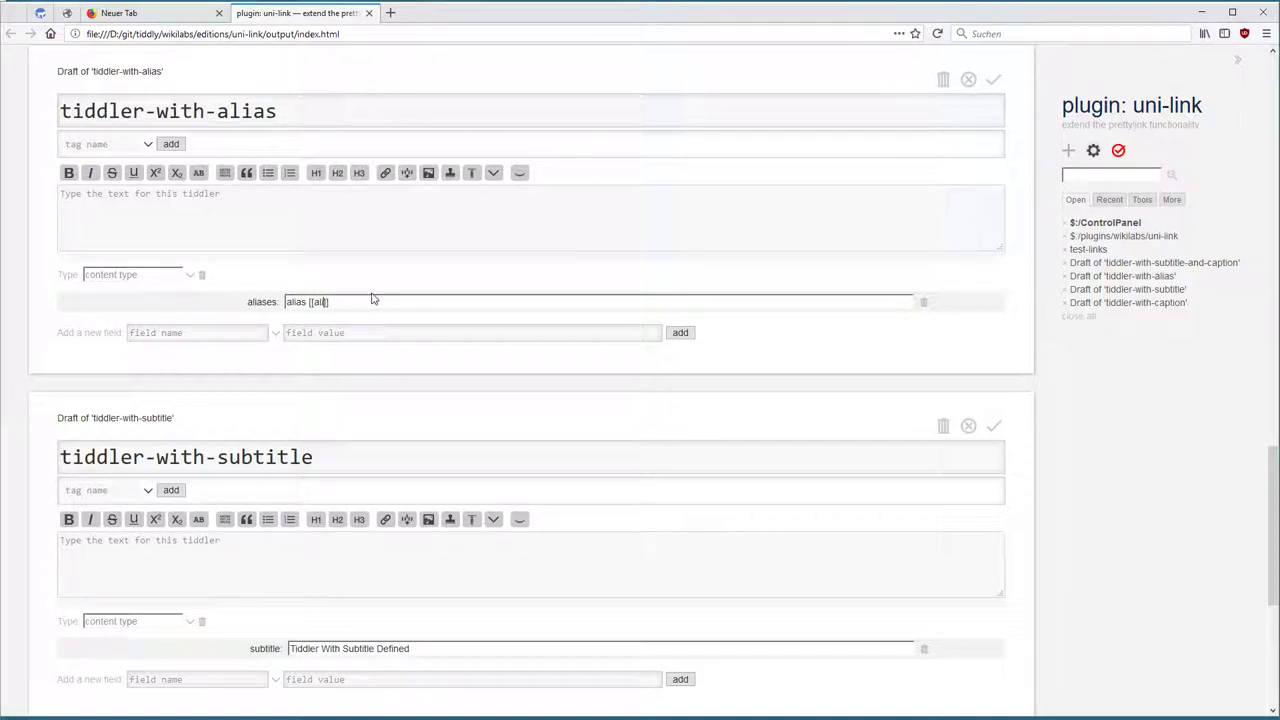
{"action": "type", "text": "as]]"}
{"action": "type", "text": "h"}
{"action": "left_click", "coordinate": [993, 80]}
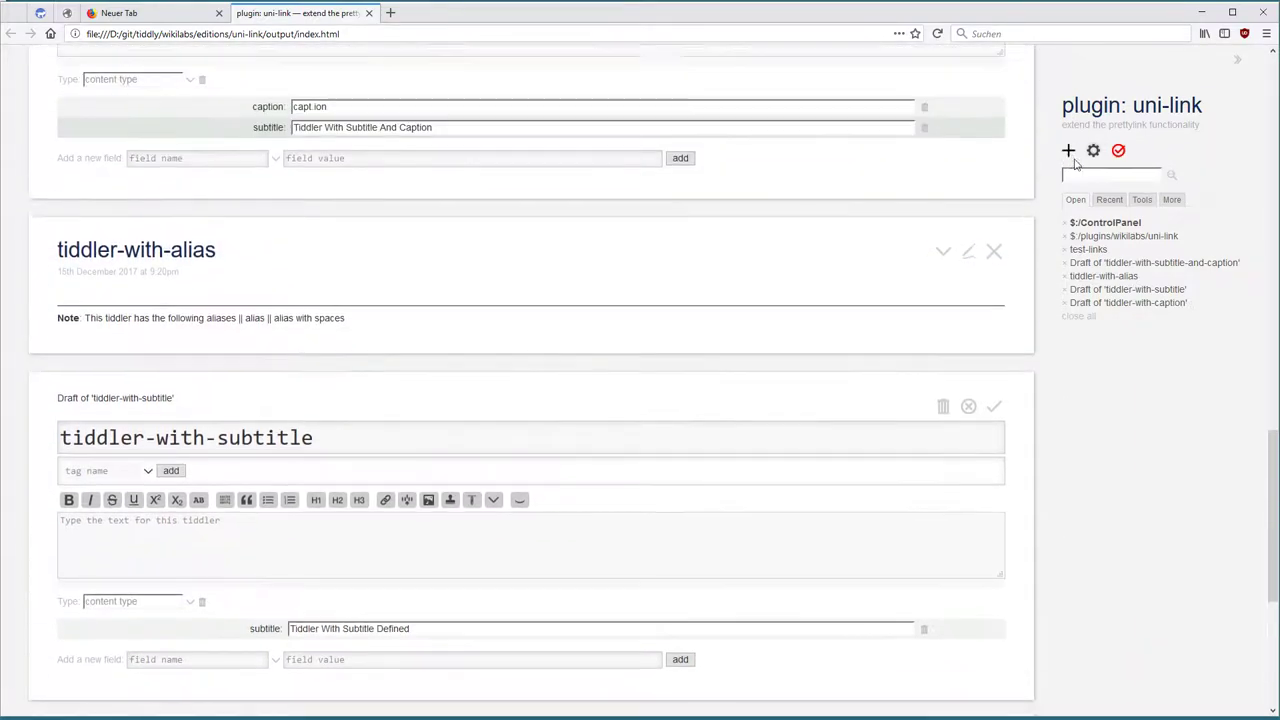
Create a new tiddler with body [[alias with spaces|?]] and show its preview.
{"action": "left_click", "coordinate": [1068, 150]}
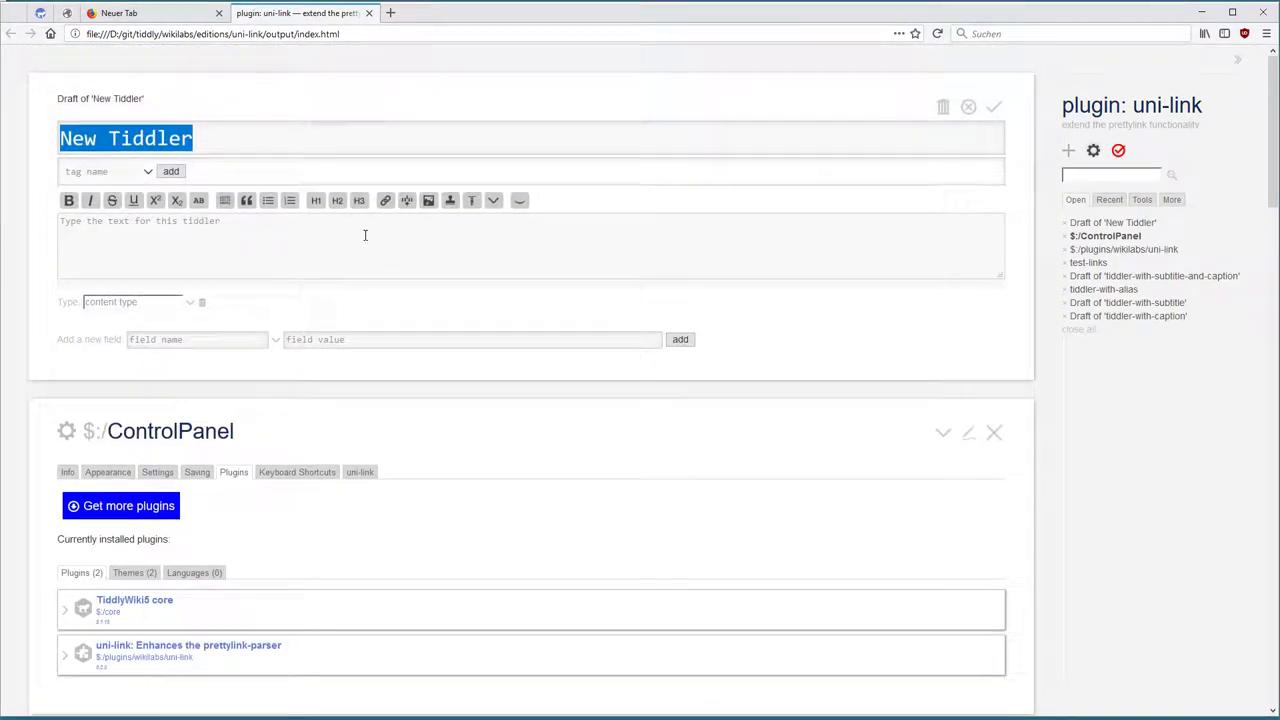
{"action": "left_click", "coordinate": [354, 250]}
{"action": "type", "text": "["}
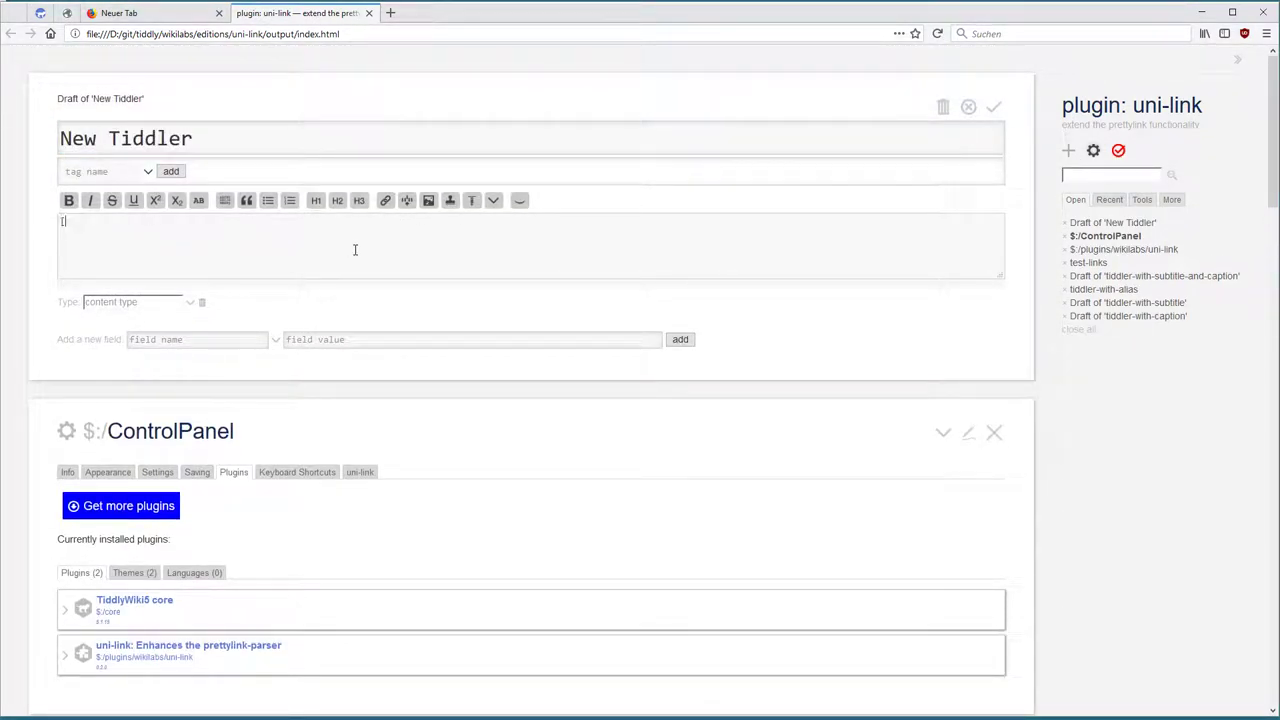
{"action": "type", "text": "]"}
{"action": "type", "text": "lias"}
{"action": "type", "text": "spa"}
{"action": "type", "text": "es"}
{"action": "left_click", "coordinate": [519, 202]}
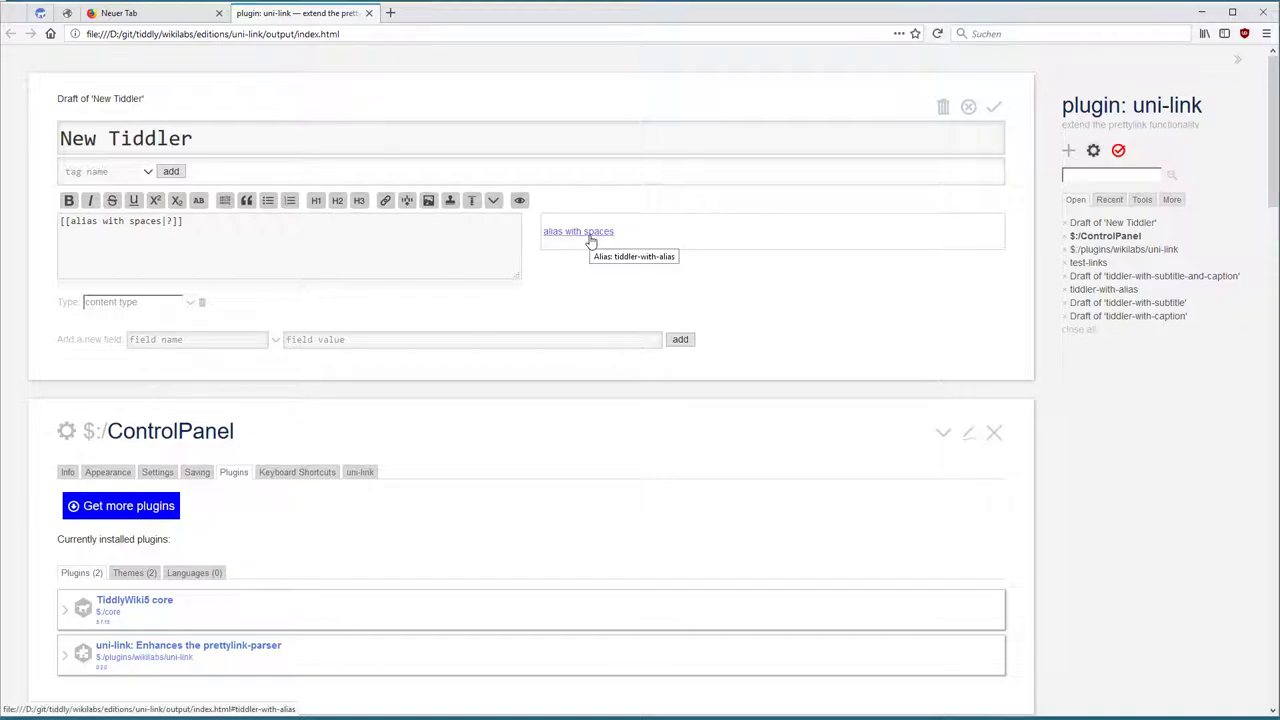
Capitalise the link to [[Alias with spaces|?]] and follow it to tiddler-with-alias.
{"action": "left_click", "coordinate": [254, 229]}
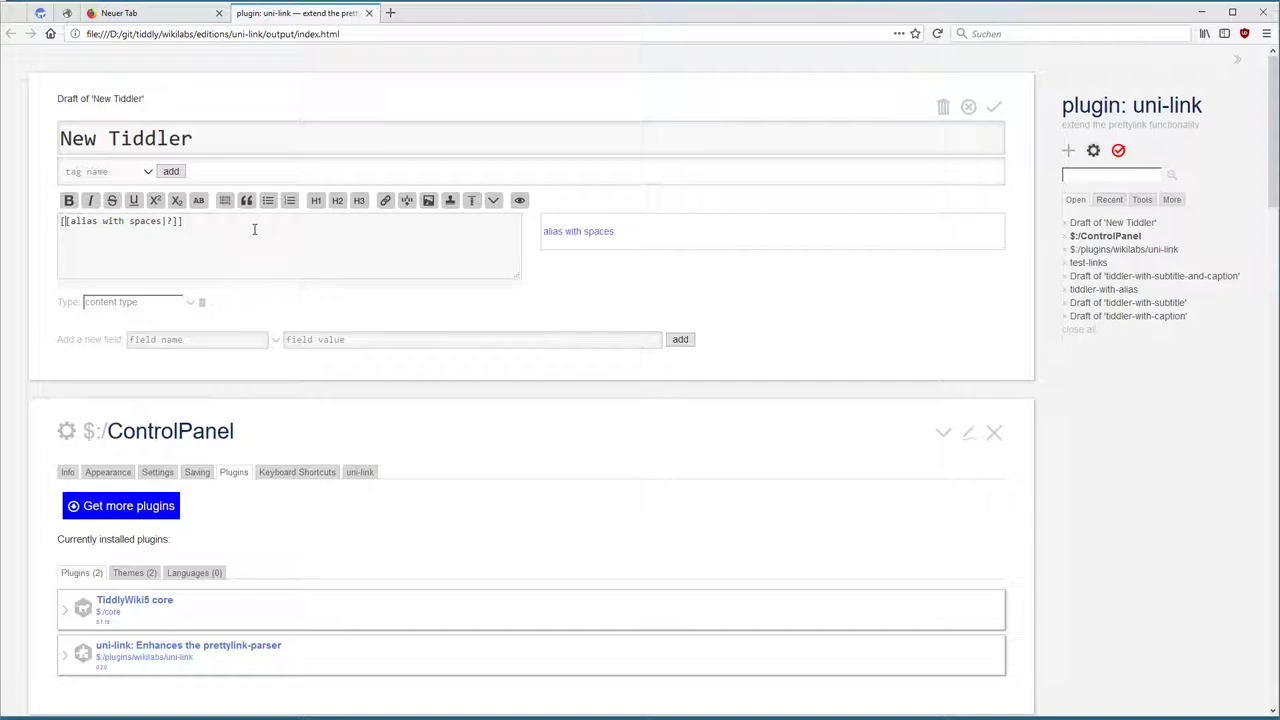
{"action": "key", "text": "BackSpace"}
{"action": "type", "text": "A"}
{"action": "left_click", "coordinate": [572, 236]}
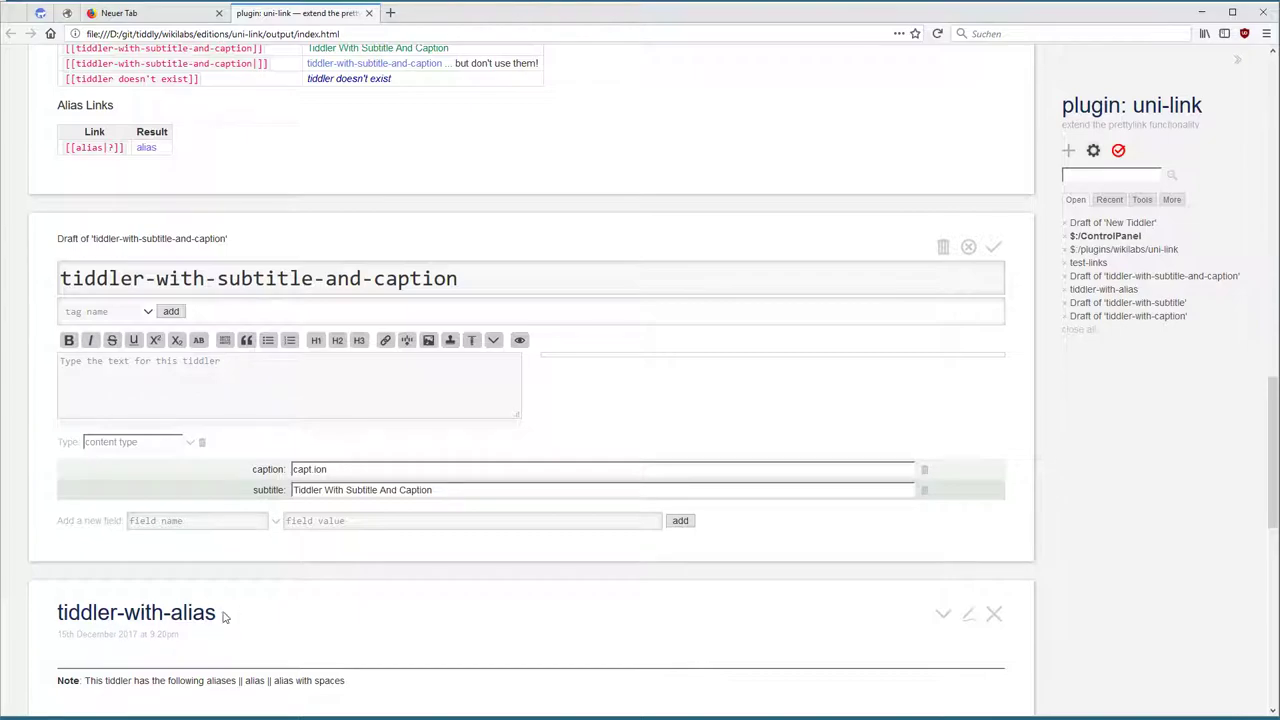
Highlight the tiddler-with-alias heading and the alias names listed in its note.
{"action": "left_click_drag", "start_coordinate": [224, 617], "coordinate": [50, 612]}
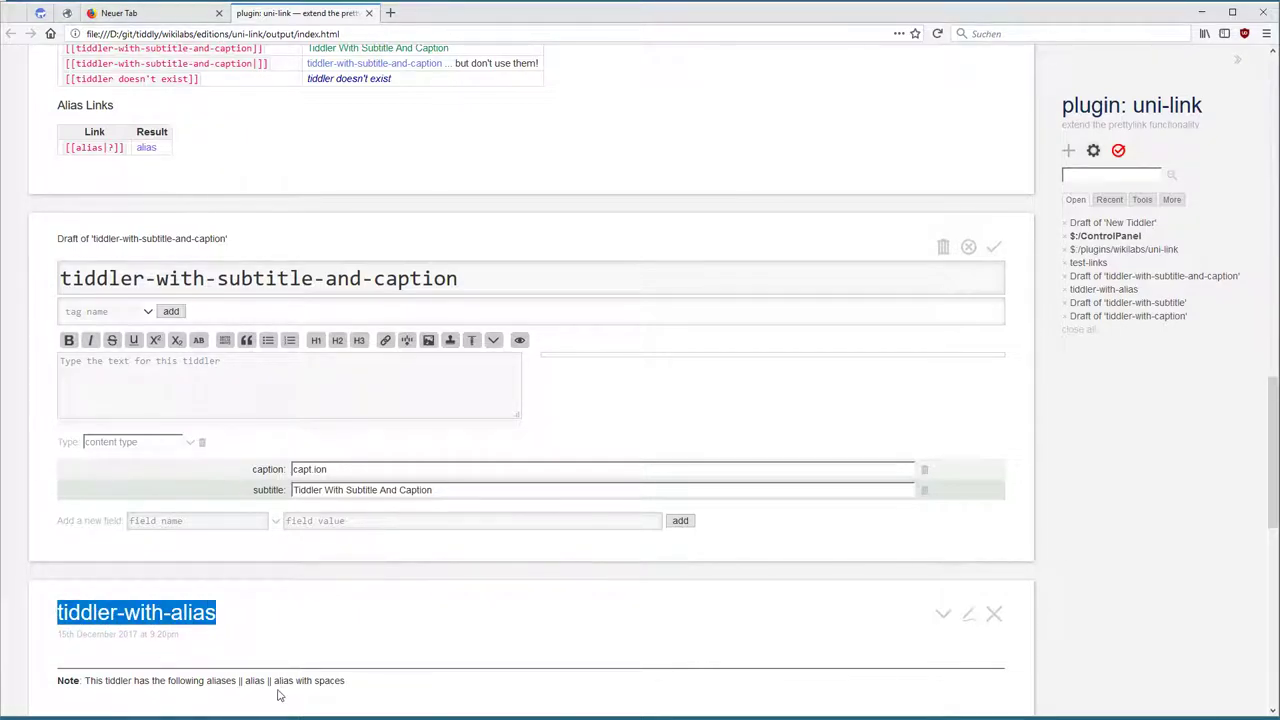
{"action": "left_click_drag", "start_coordinate": [243, 681], "coordinate": [380, 688]}
{"action": "scroll", "coordinate": [598, 540], "scroll_direction": "up", "scroll_amount": 5}
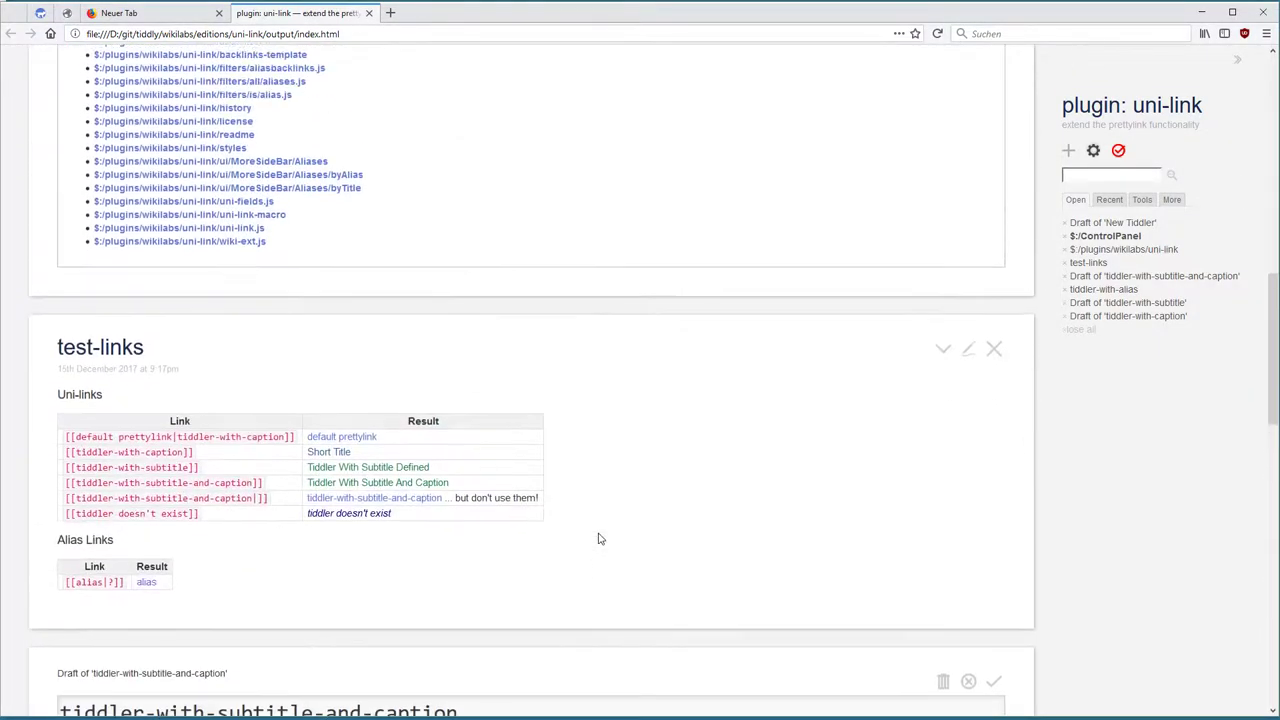
{"action": "scroll", "coordinate": [598, 535], "scroll_direction": "up", "scroll_amount": 9}
{"action": "scroll", "coordinate": [598, 535], "scroll_direction": "up", "scroll_amount": 4}
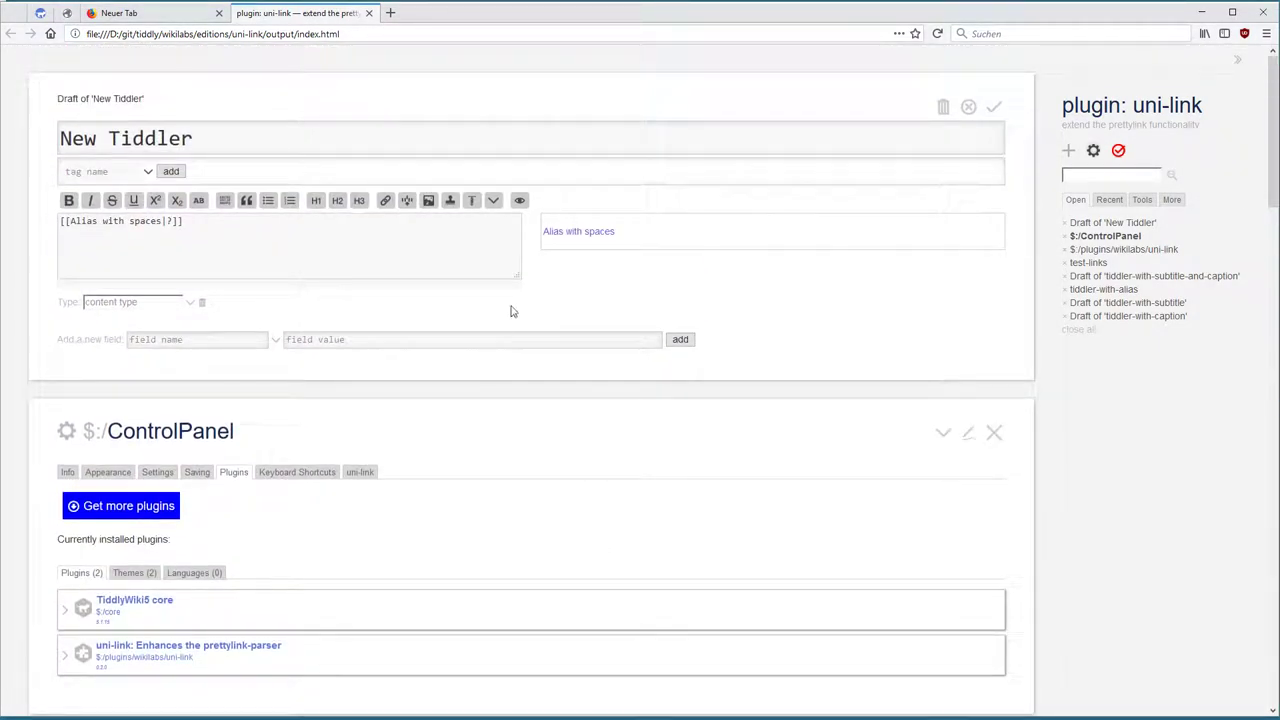
{"action": "scroll", "coordinate": [851, 366], "scroll_direction": "down", "scroll_amount": 4}
{"action": "scroll", "coordinate": [891, 360], "scroll_direction": "down", "scroll_amount": 7}
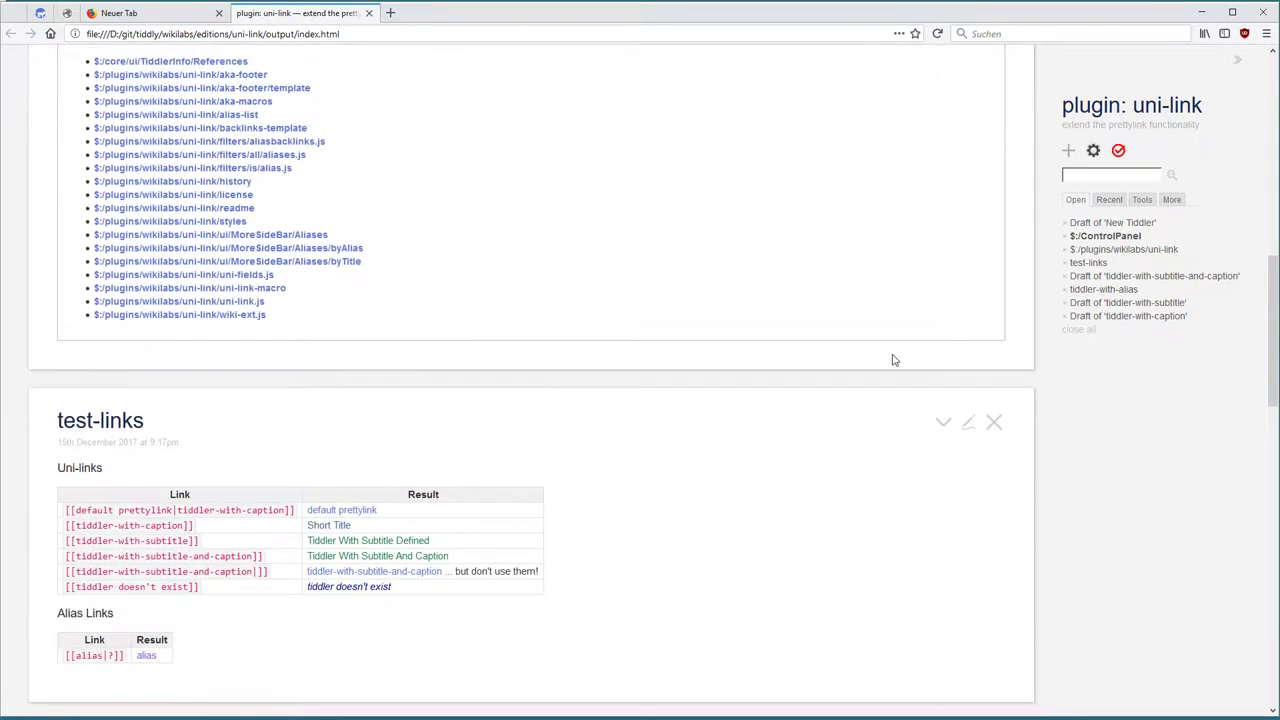
{"action": "scroll", "coordinate": [894, 360], "scroll_direction": "down", "scroll_amount": 3}
{"action": "scroll", "coordinate": [894, 358], "scroll_direction": "down", "scroll_amount": 7}
{"action": "scroll", "coordinate": [945, 435], "scroll_direction": "down", "scroll_amount": 3}
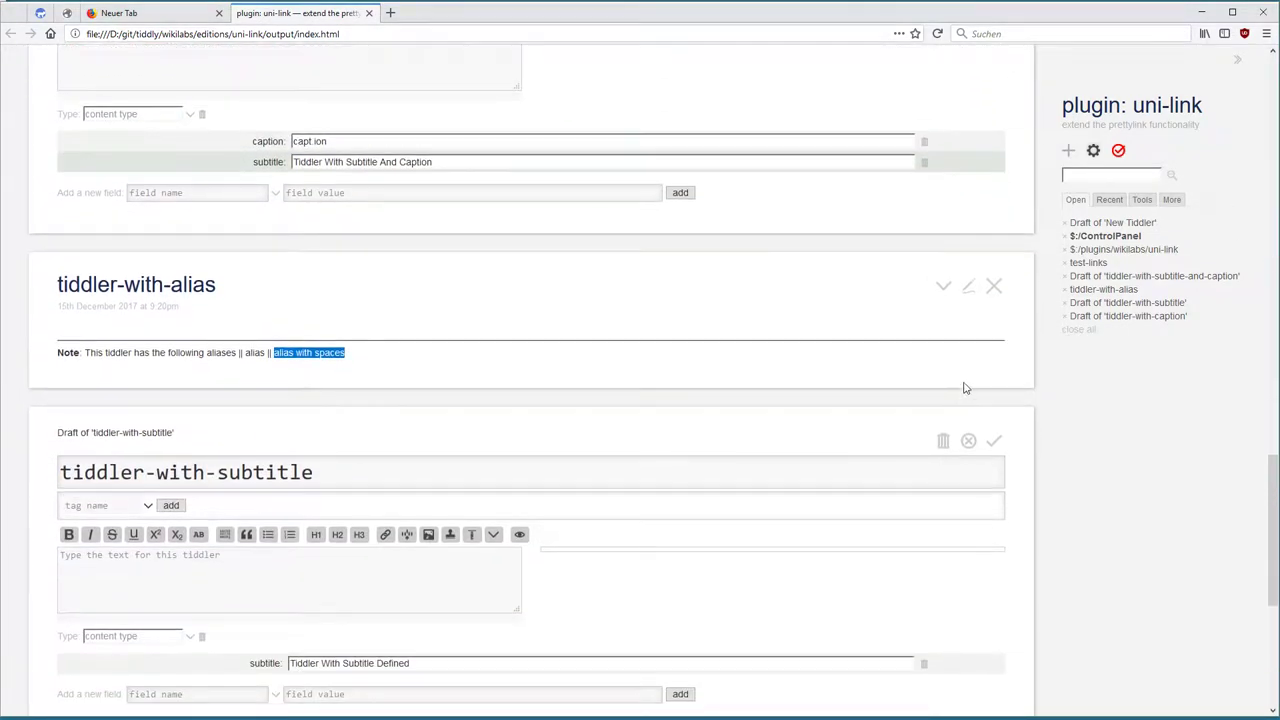
Rename tiddler-with-alias to 'testx' and save it.
{"action": "left_click", "coordinate": [975, 287]}
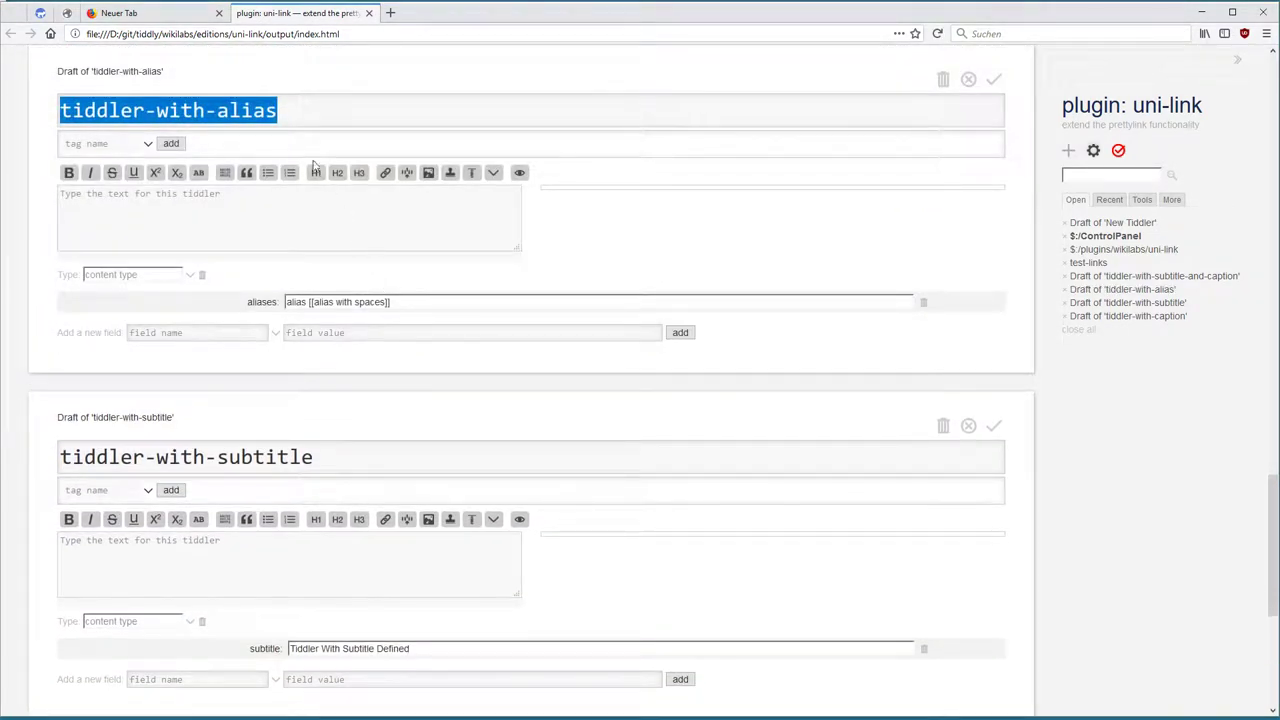
{"action": "left_click", "coordinate": [310, 110]}
{"action": "left_click_drag", "start_coordinate": [420, 115], "coordinate": [50, 104]}
{"action": "type", "text": "t"}
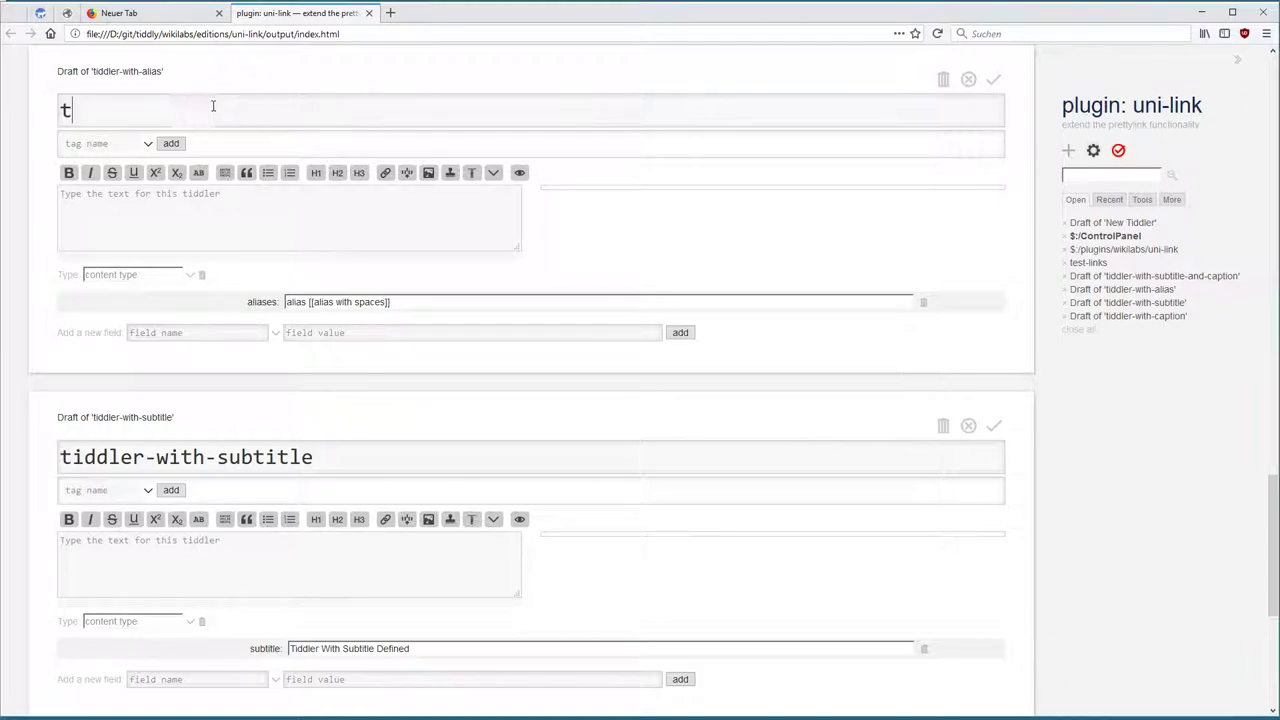
{"action": "type", "text": "estx"}
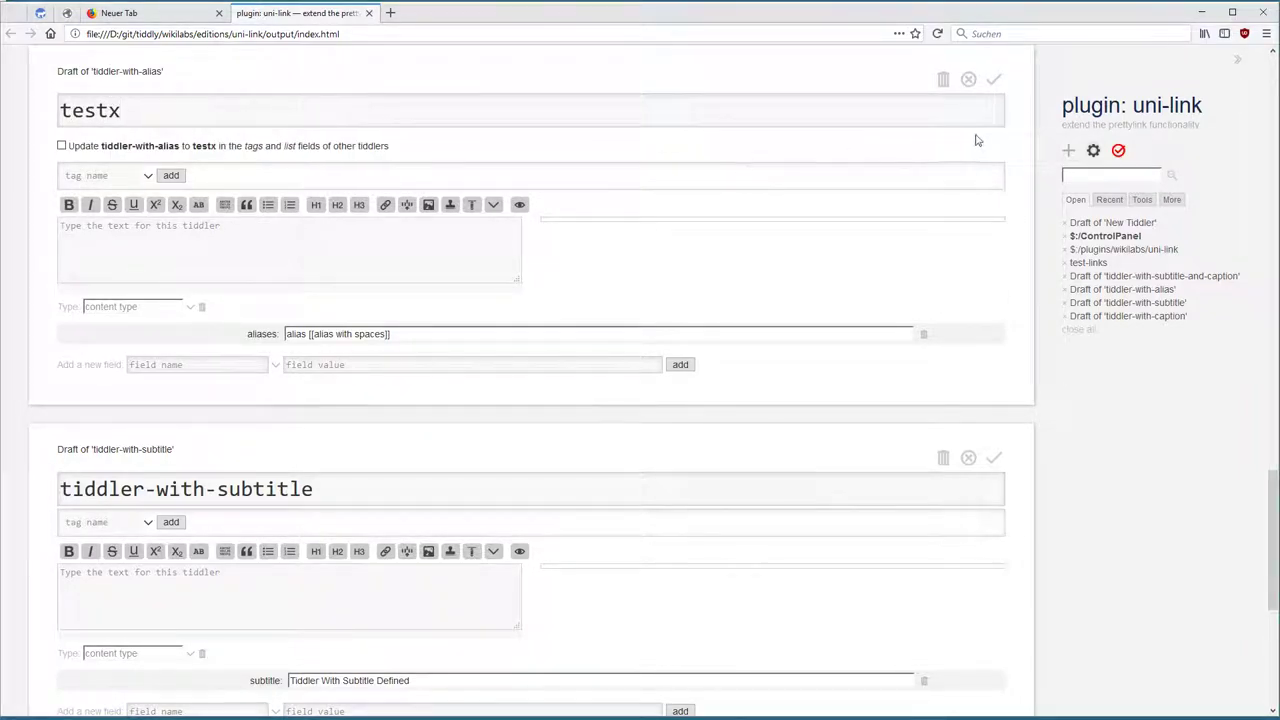
{"action": "left_click", "coordinate": [993, 79]}
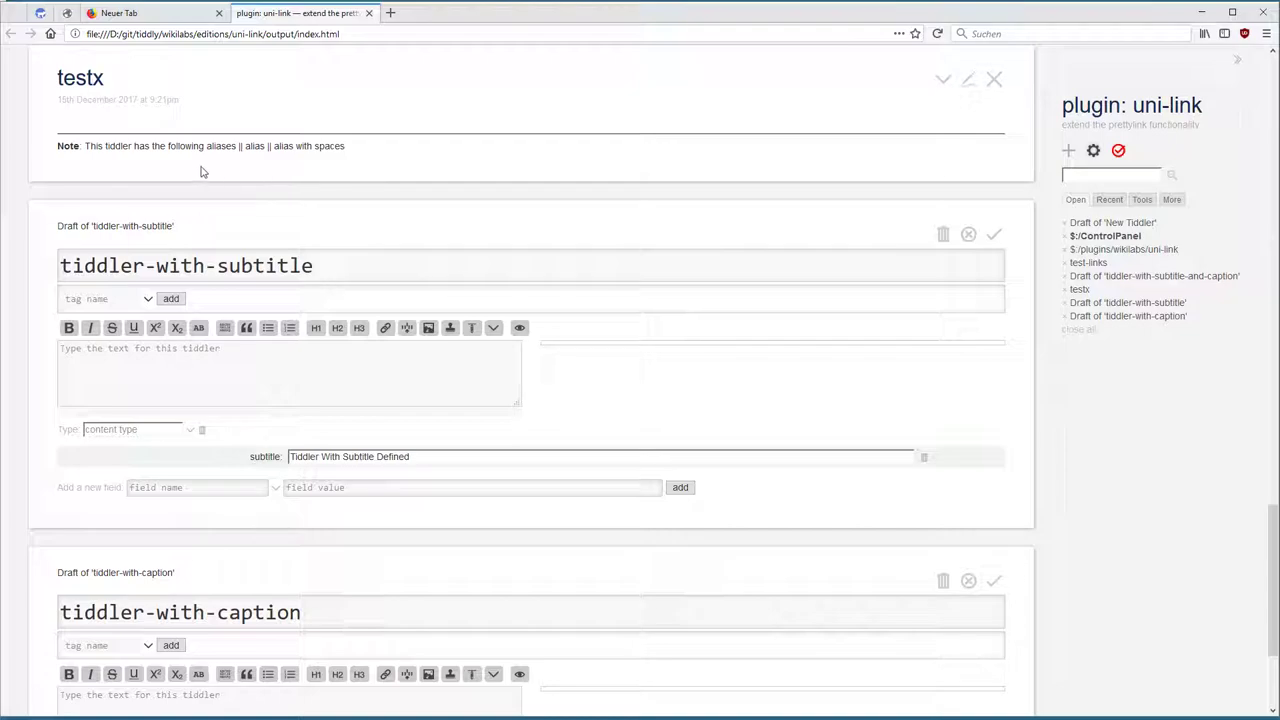
Save the New Tiddler draft containing the 'Alias with spaces' link.
{"action": "scroll", "coordinate": [190, 170], "scroll_direction": "up", "scroll_amount": 3}
{"action": "scroll", "coordinate": [185, 170], "scroll_direction": "up", "scroll_amount": 5}
{"action": "scroll", "coordinate": [185, 170], "scroll_direction": "up", "scroll_amount": 5}
{"action": "scroll", "coordinate": [260, 170], "scroll_direction": "up", "scroll_amount": 5}
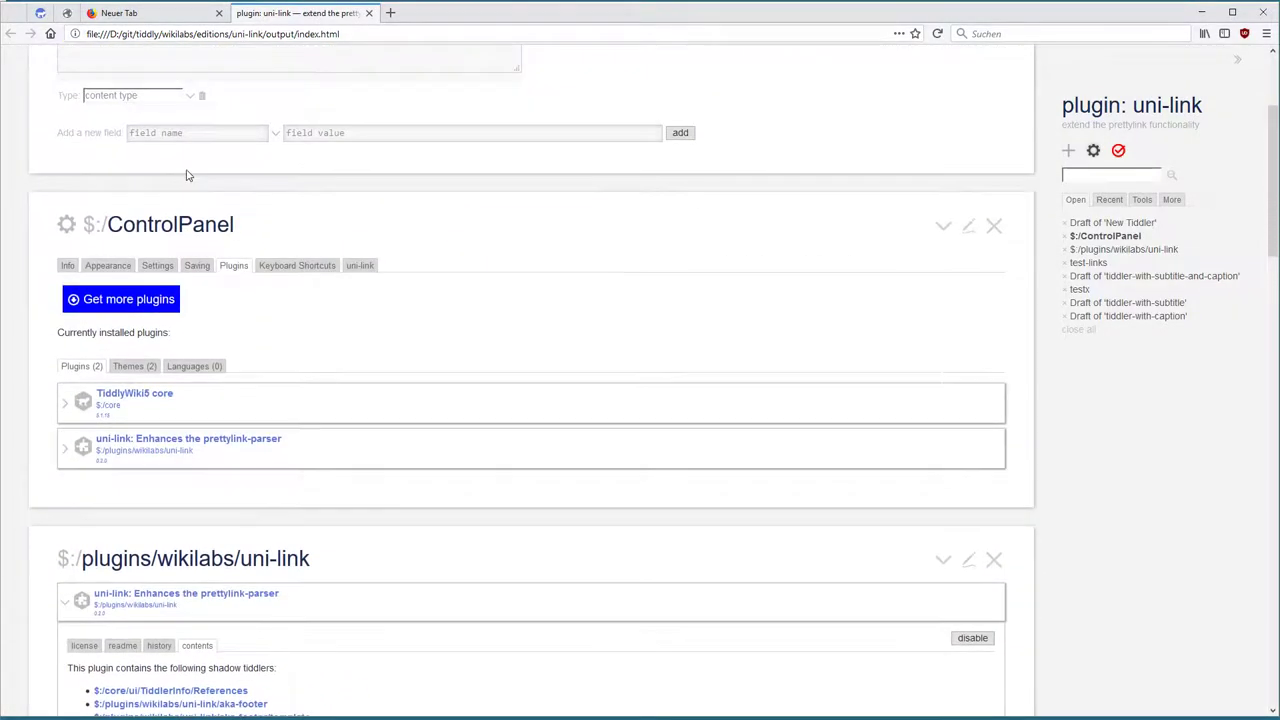
{"action": "scroll", "coordinate": [380, 170], "scroll_direction": "up", "scroll_amount": 5}
{"action": "scroll", "coordinate": [488, 169], "scroll_direction": "up", "scroll_amount": 3}
{"action": "scroll", "coordinate": [580, 163], "scroll_direction": "down", "scroll_amount": 3}
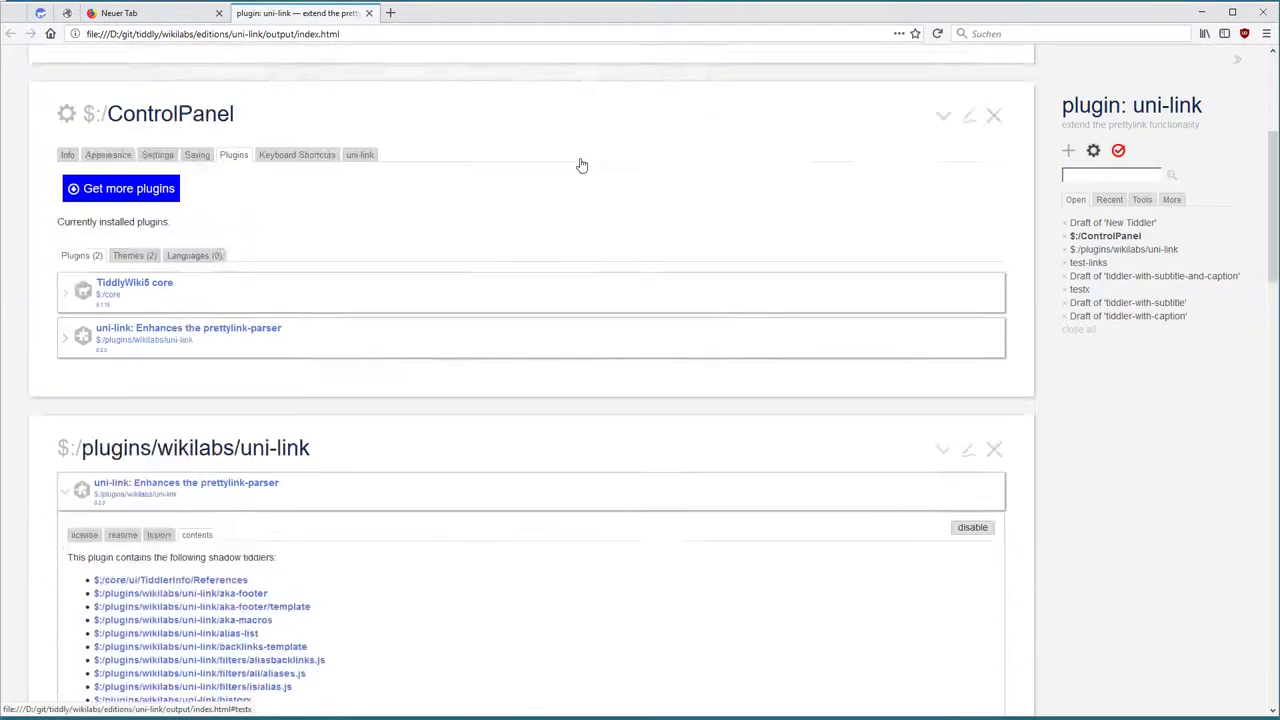
{"action": "scroll", "coordinate": [580, 163], "scroll_direction": "down", "scroll_amount": 10}
{"action": "scroll", "coordinate": [367, 323], "scroll_direction": "down", "scroll_amount": 7}
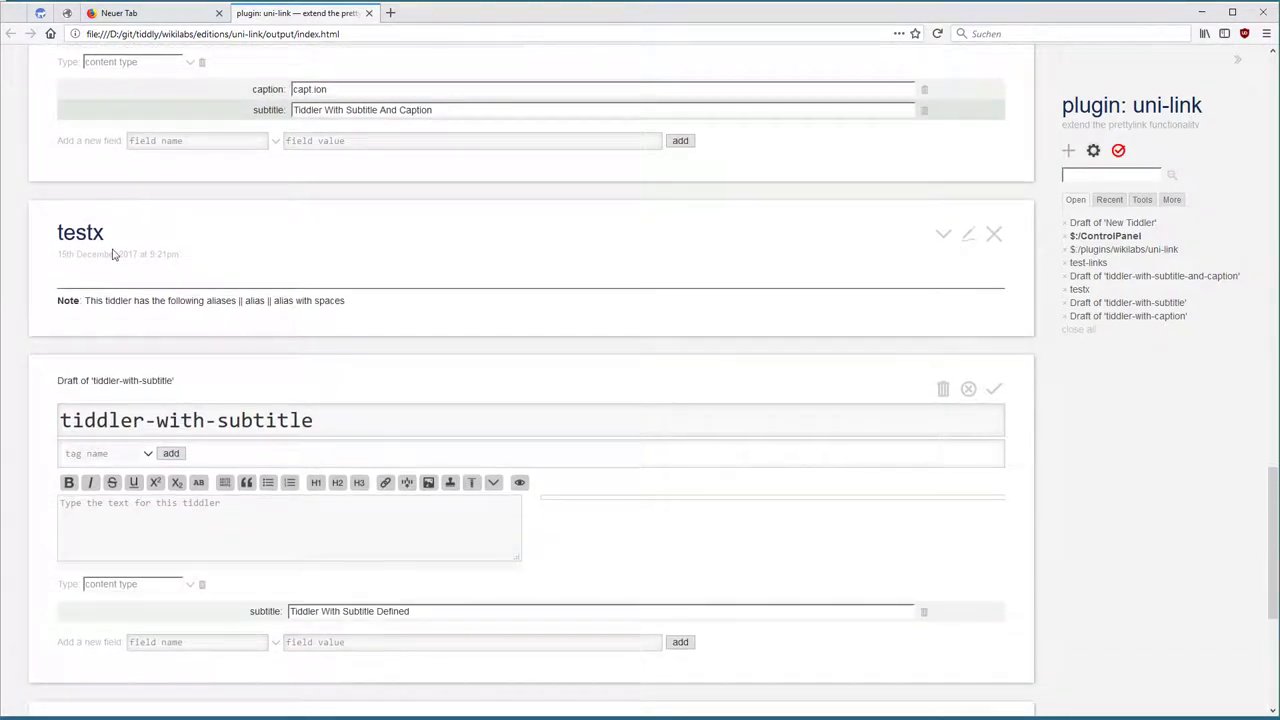
{"action": "scroll", "coordinate": [463, 229], "scroll_direction": "up", "scroll_amount": 5}
{"action": "scroll", "coordinate": [463, 229], "scroll_direction": "up", "scroll_amount": 5}
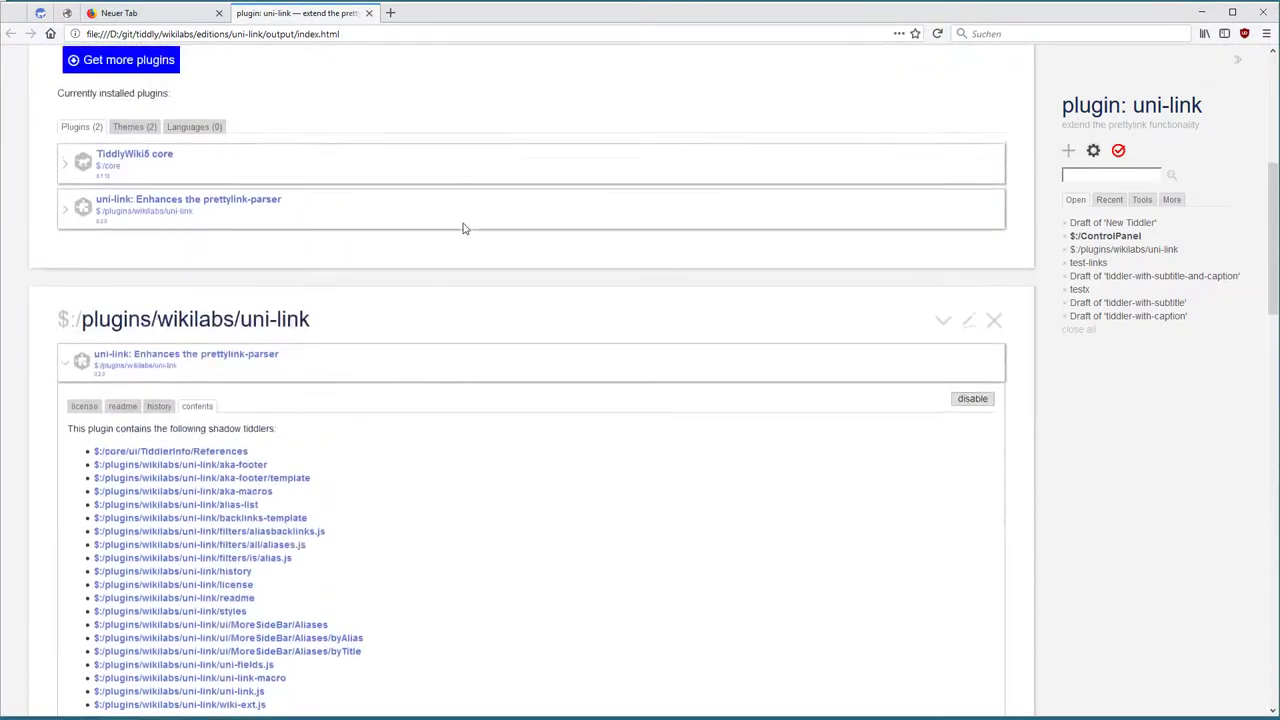
{"action": "scroll", "coordinate": [463, 229], "scroll_direction": "up", "scroll_amount": 5}
{"action": "scroll", "coordinate": [463, 223], "scroll_direction": "up", "scroll_amount": 3}
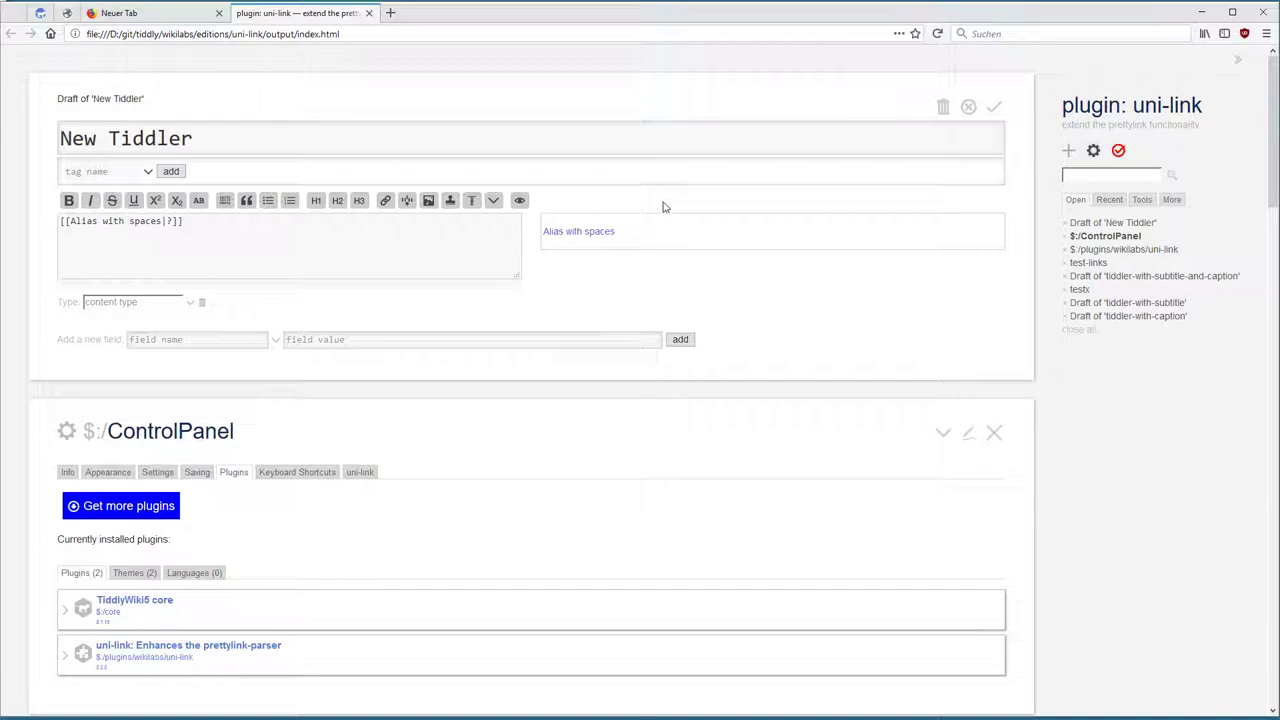
{"action": "left_click", "coordinate": [995, 108]}
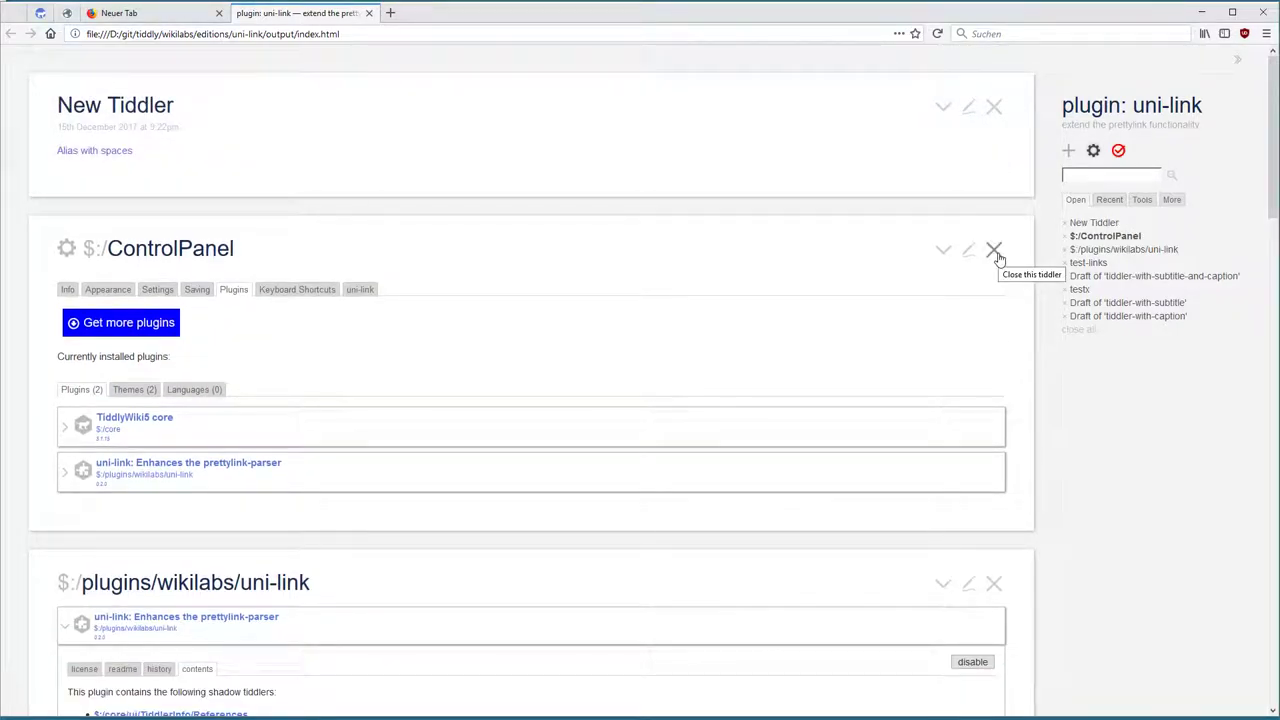
Close the ControlPanel and uni-link plugin tiddlers.
{"action": "left_click", "coordinate": [995, 250]}
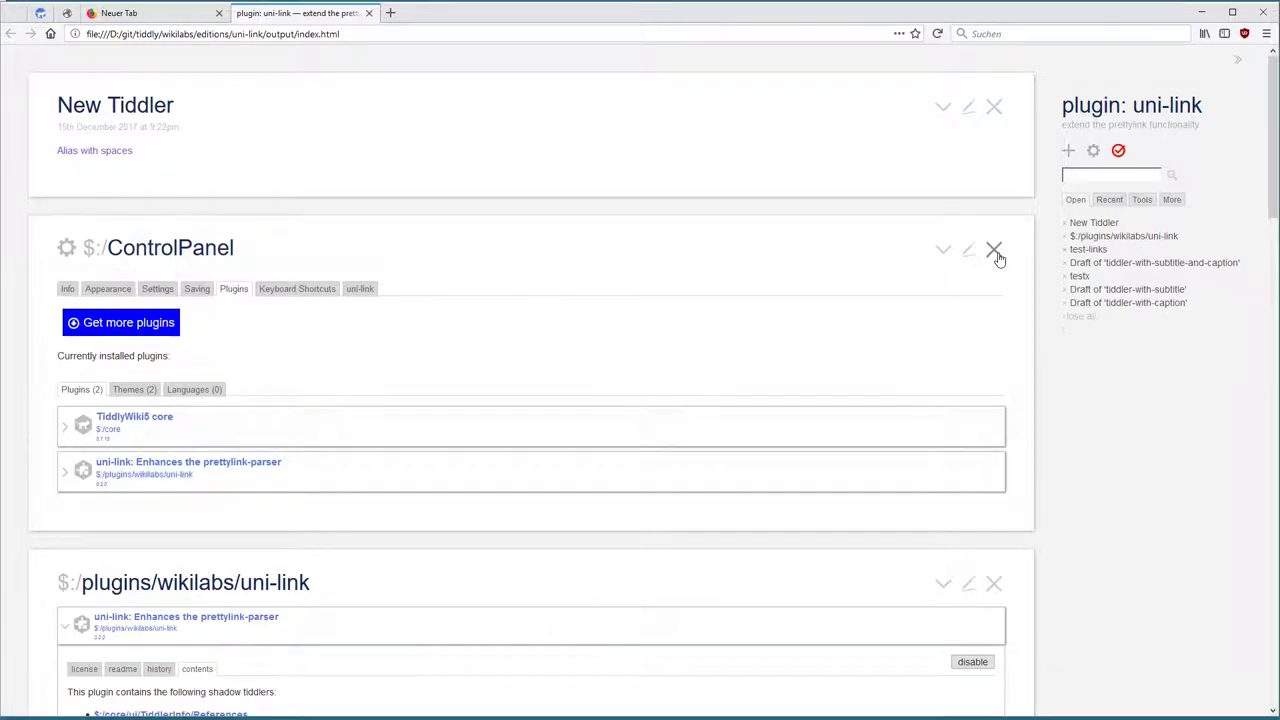
{"action": "left_click", "coordinate": [995, 250]}
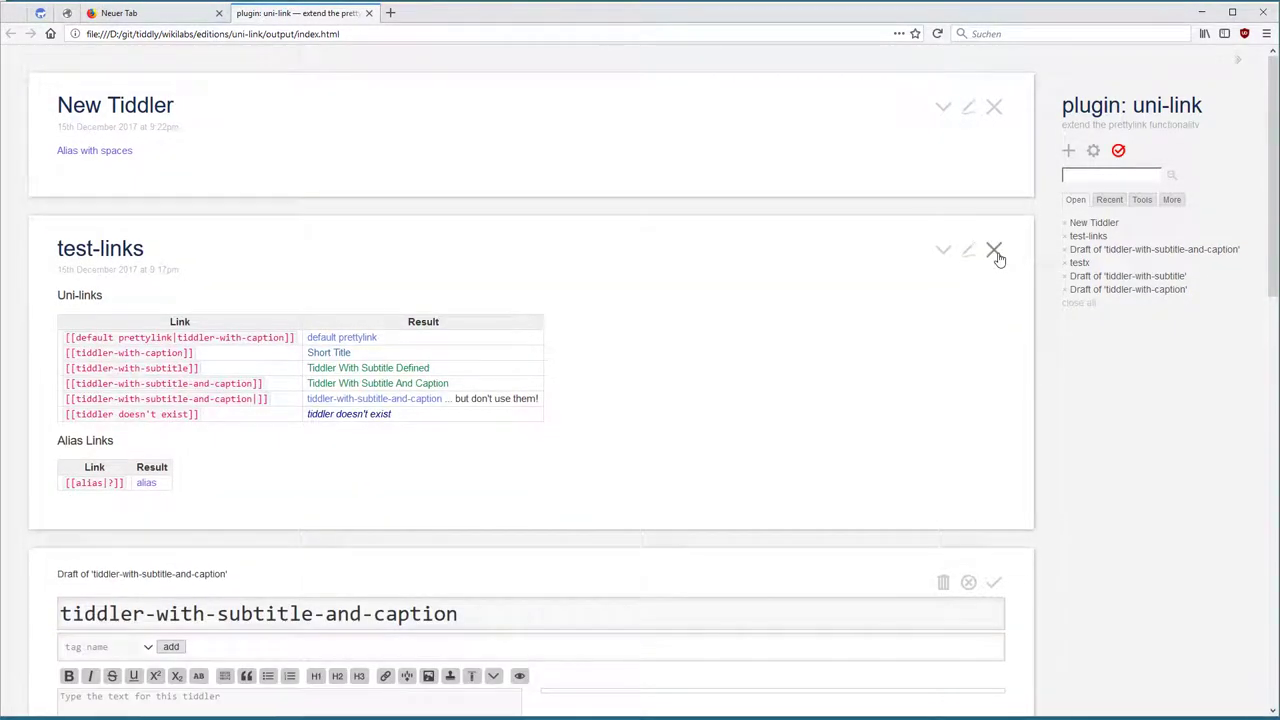
{"action": "scroll", "coordinate": [997, 258], "scroll_direction": "down", "scroll_amount": 5}
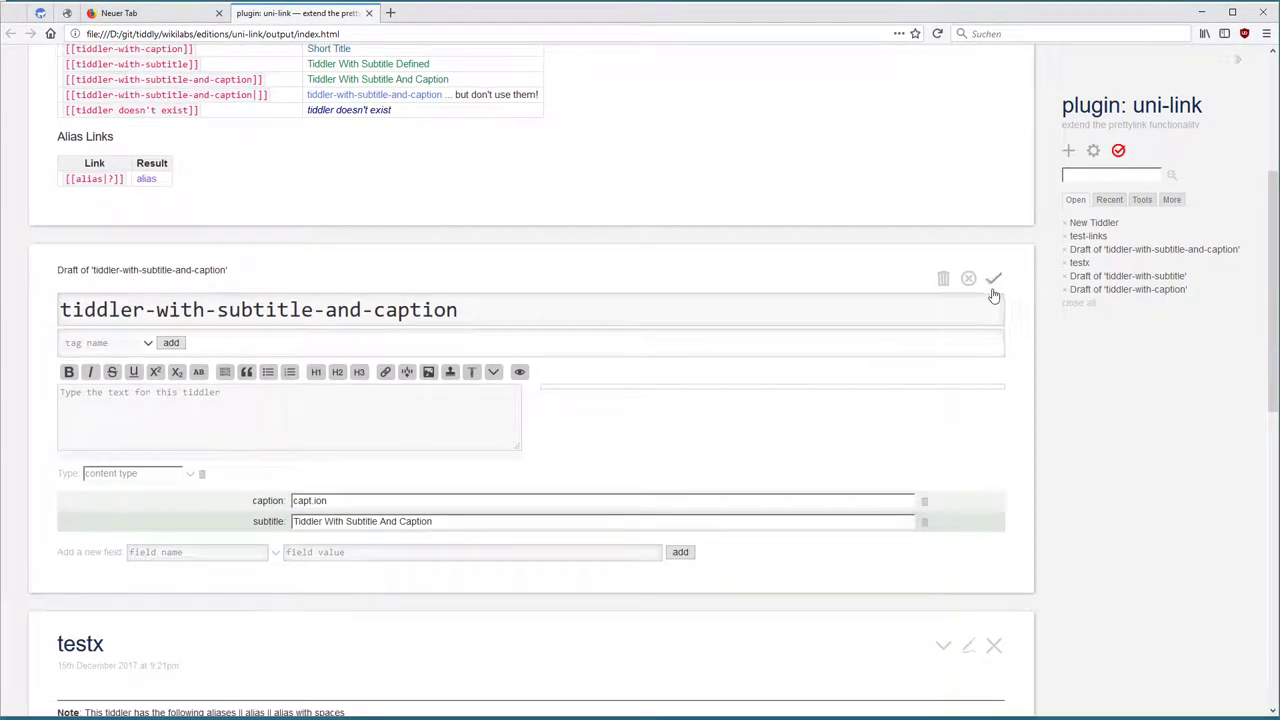
Save the three drafts: tiddler-with-subtitle-and-caption, tiddler-with-subtitle and tiddler-with-caption.
{"action": "left_click", "coordinate": [992, 282]}
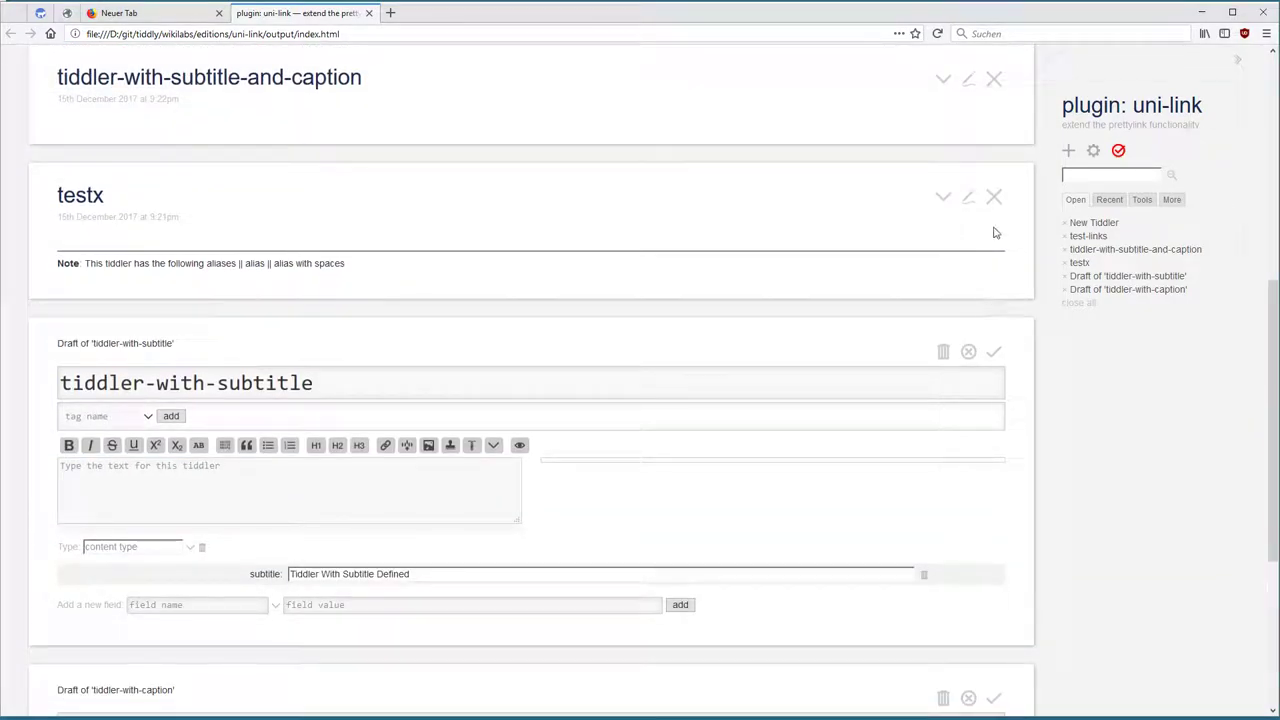
{"action": "left_click", "coordinate": [992, 352]}
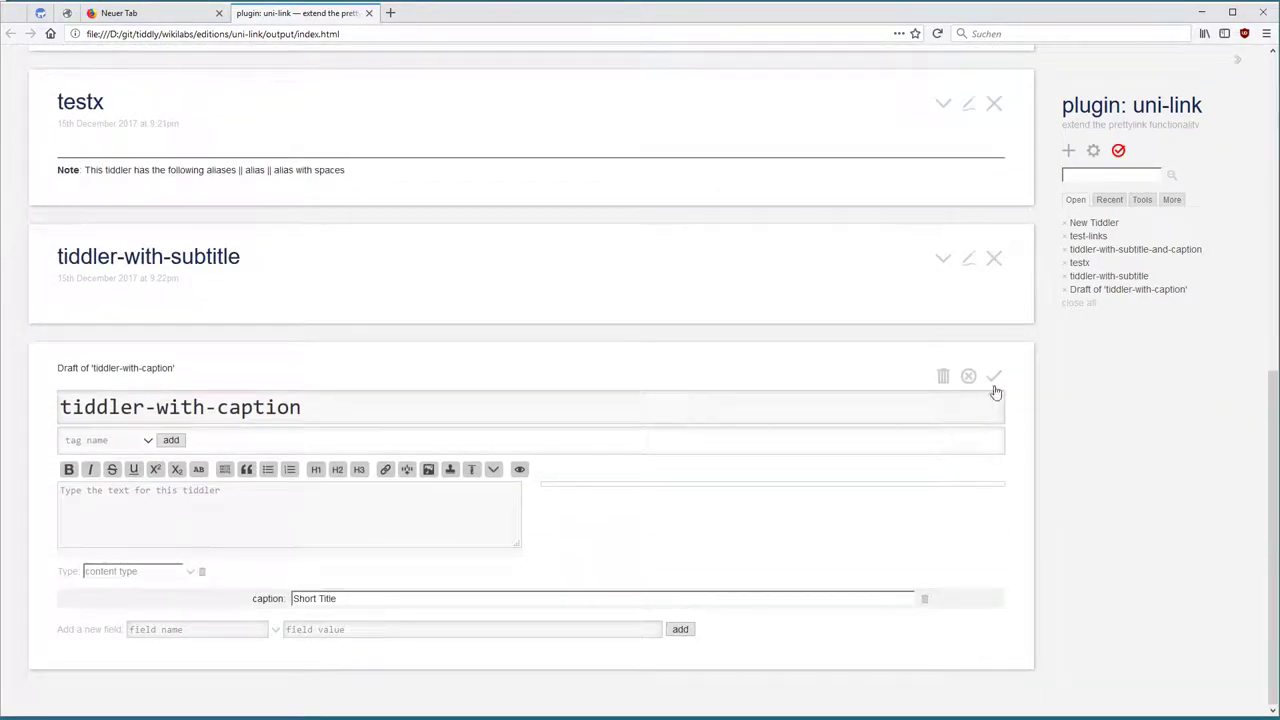
{"action": "left_click", "coordinate": [991, 377]}
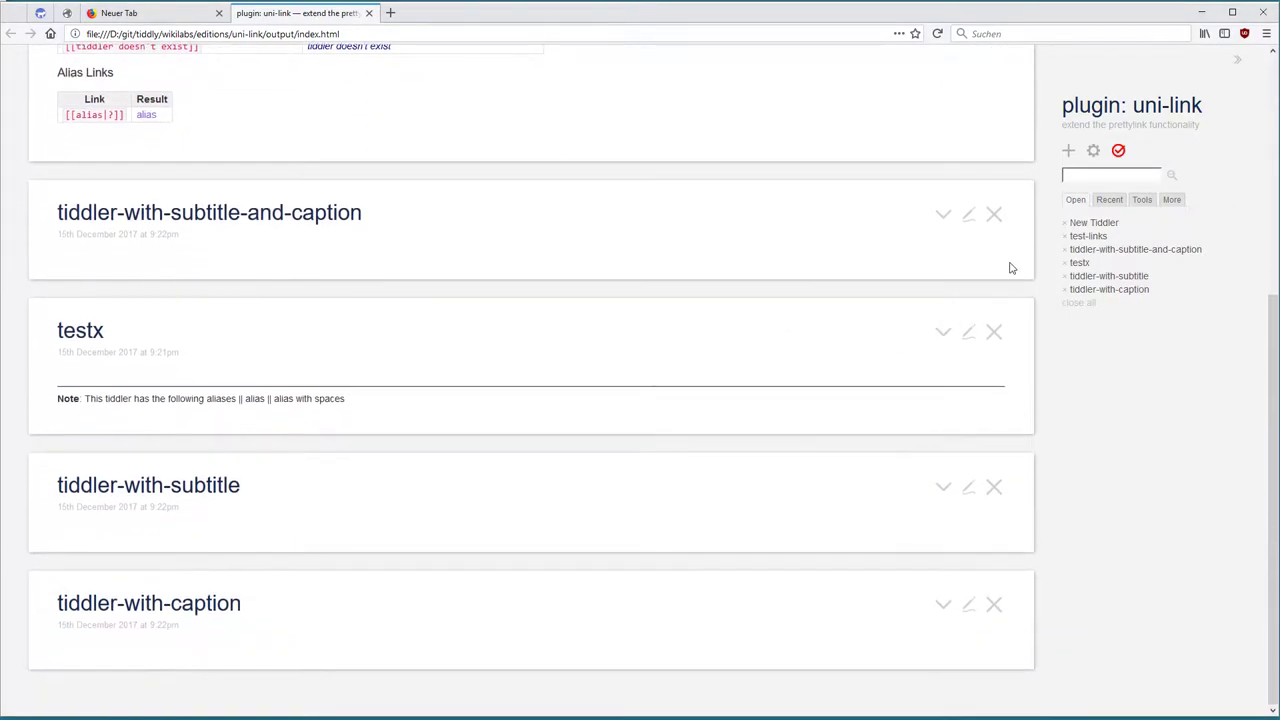
Show the References info for tiddler-with-subtitle-and-caption, which lists test-links.
{"action": "left_click", "coordinate": [942, 216]}
{"action": "left_click", "coordinate": [962, 243]}
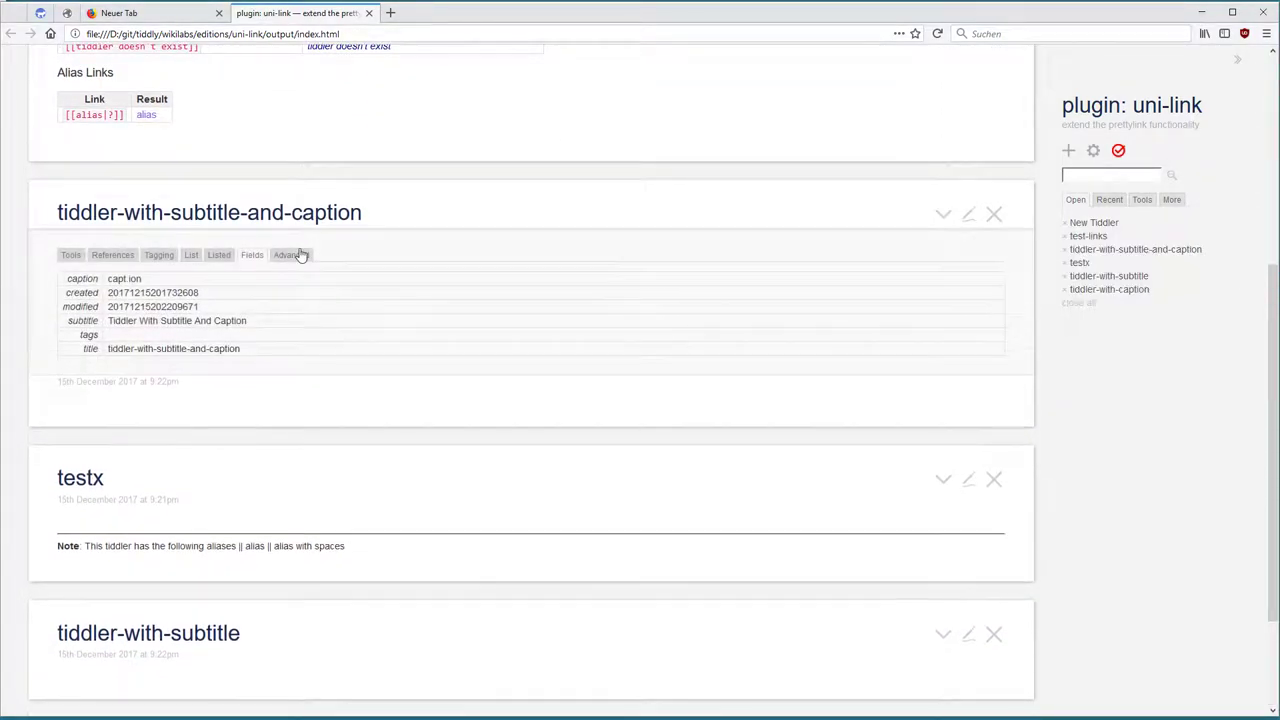
{"action": "left_click", "coordinate": [111, 256]}
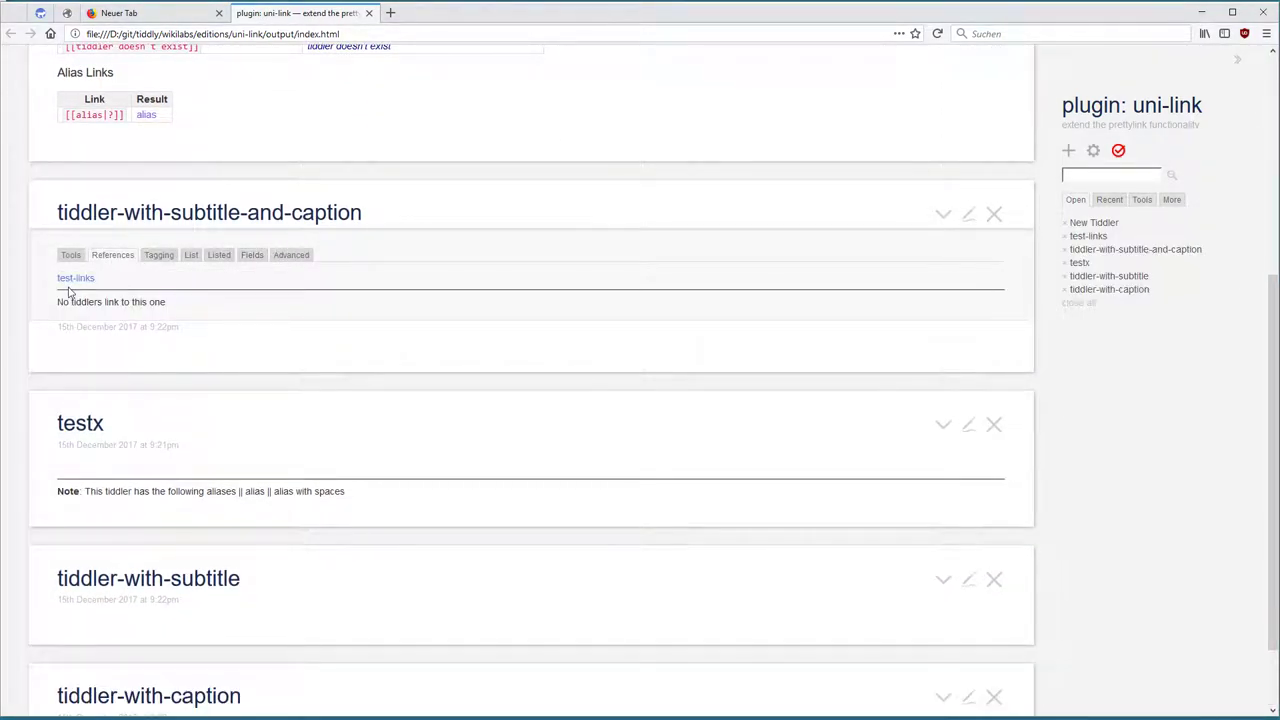
{"action": "left_click_drag", "start_coordinate": [100, 287], "coordinate": [8, 289]}
{"action": "scroll", "coordinate": [1017, 313], "scroll_direction": "down", "scroll_amount": 2}
Show testx's References, where test-links appears below the 'no tiddlers link here' note.
{"action": "left_click", "coordinate": [943, 331]}
{"action": "left_click", "coordinate": [872, 370]}
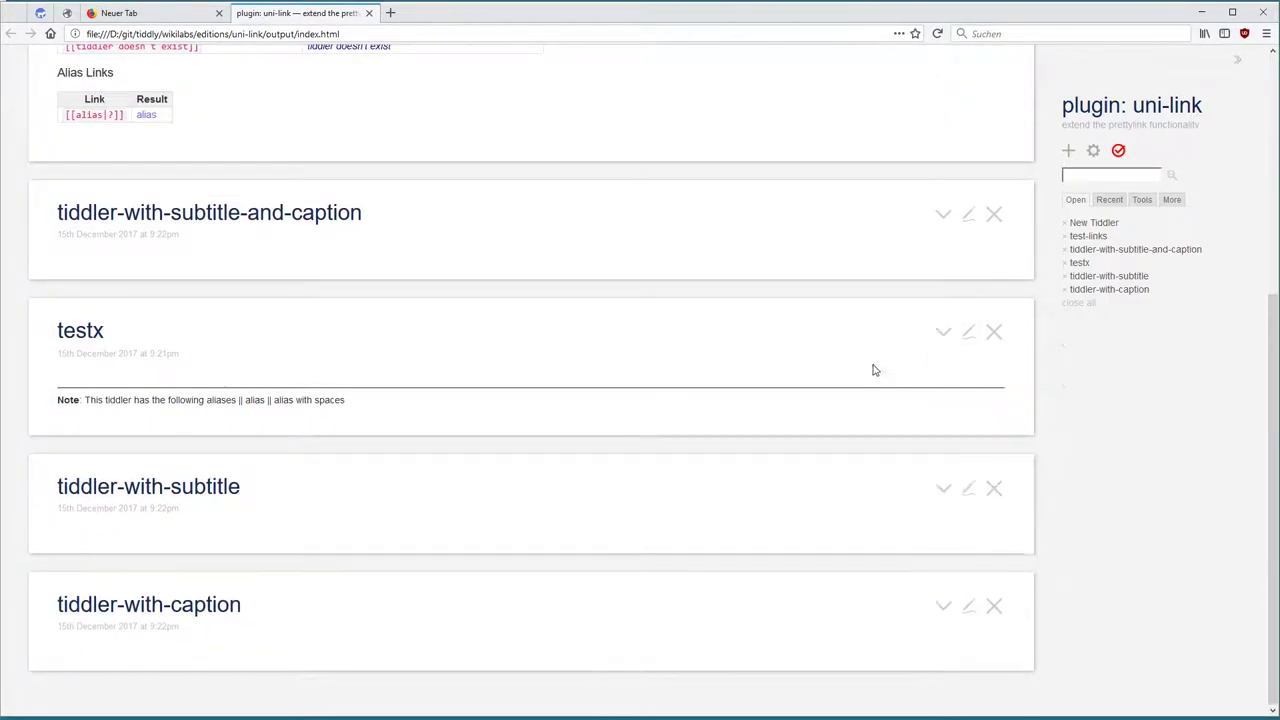
{"action": "left_click", "coordinate": [112, 372]}
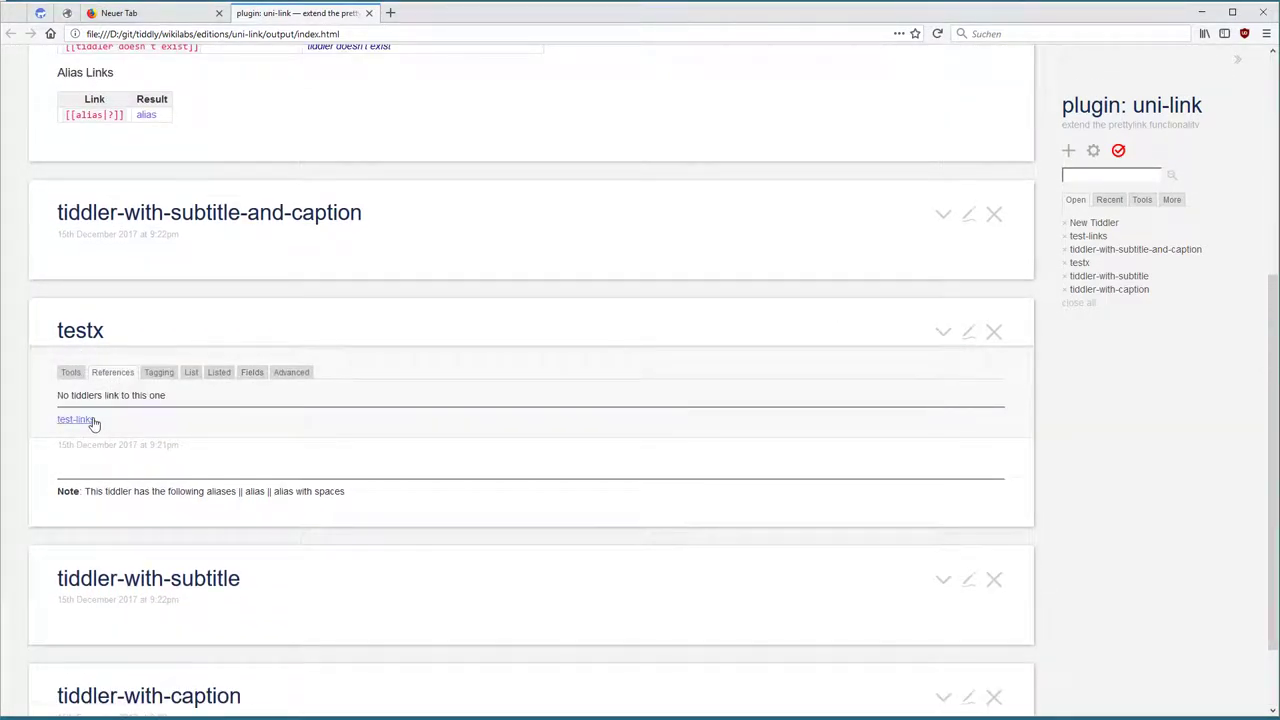
{"action": "left_click_drag", "start_coordinate": [93, 422], "coordinate": [40, 428]}
{"action": "left_click_drag", "start_coordinate": [171, 399], "coordinate": [27, 401]}
{"action": "left_click", "coordinate": [124, 426]}
{"action": "left_click_drag", "start_coordinate": [124, 426], "coordinate": [46, 426]}
{"action": "scroll", "coordinate": [360, 415], "scroll_direction": "up", "scroll_amount": 1}
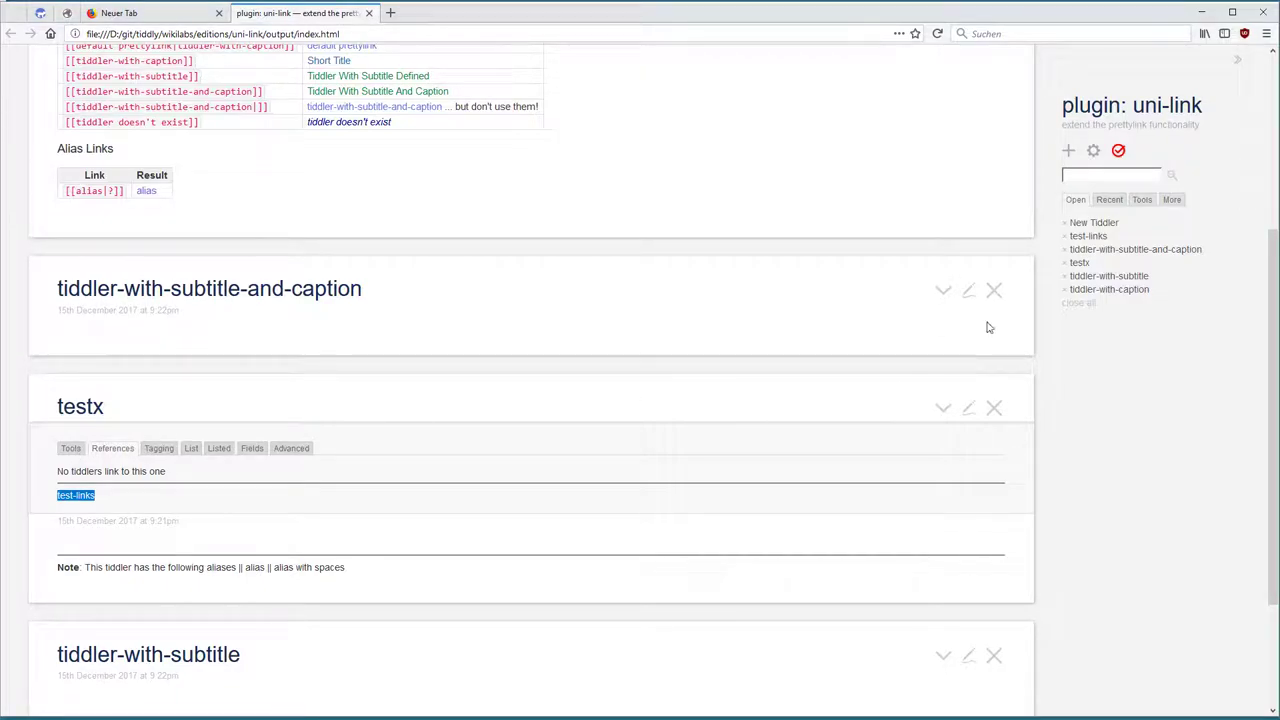
Open the sidebar's More > Aliases tab and switch from Alias to Title grouping, showing Darwinism's aliases.
{"action": "scroll", "coordinate": [993, 307], "scroll_direction": "up", "scroll_amount": 4}
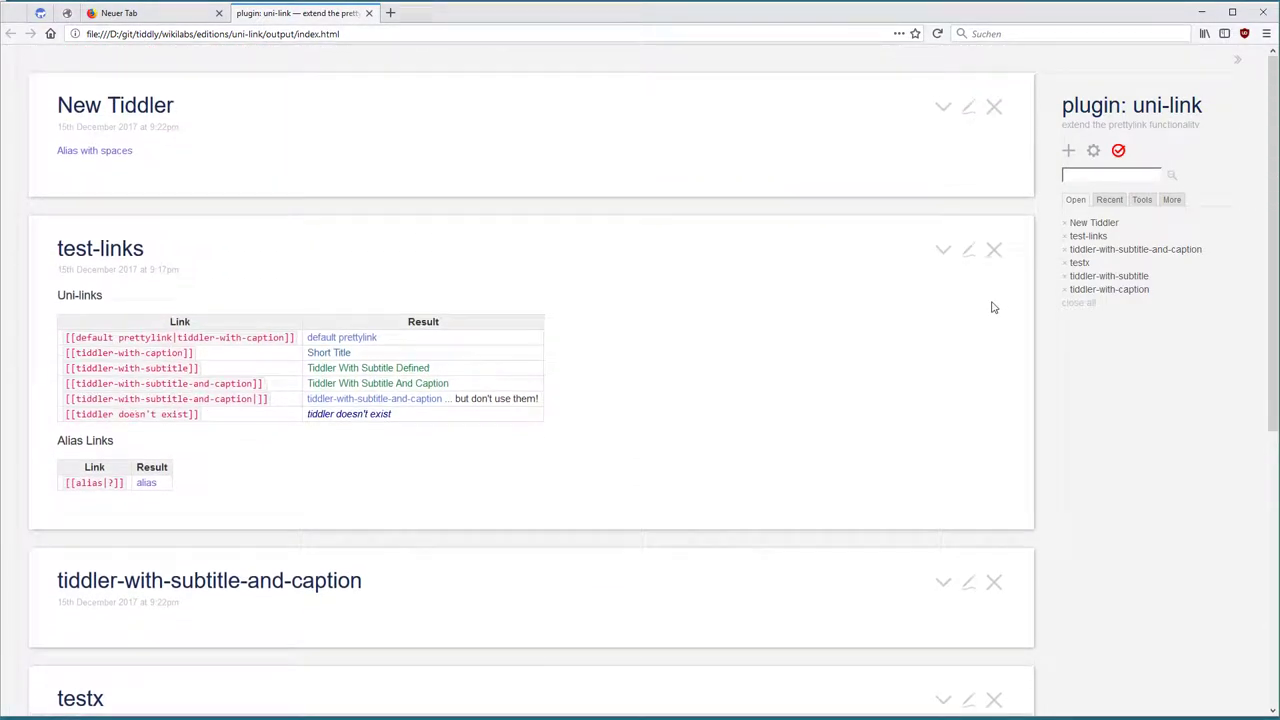
{"action": "left_click", "coordinate": [1172, 201]}
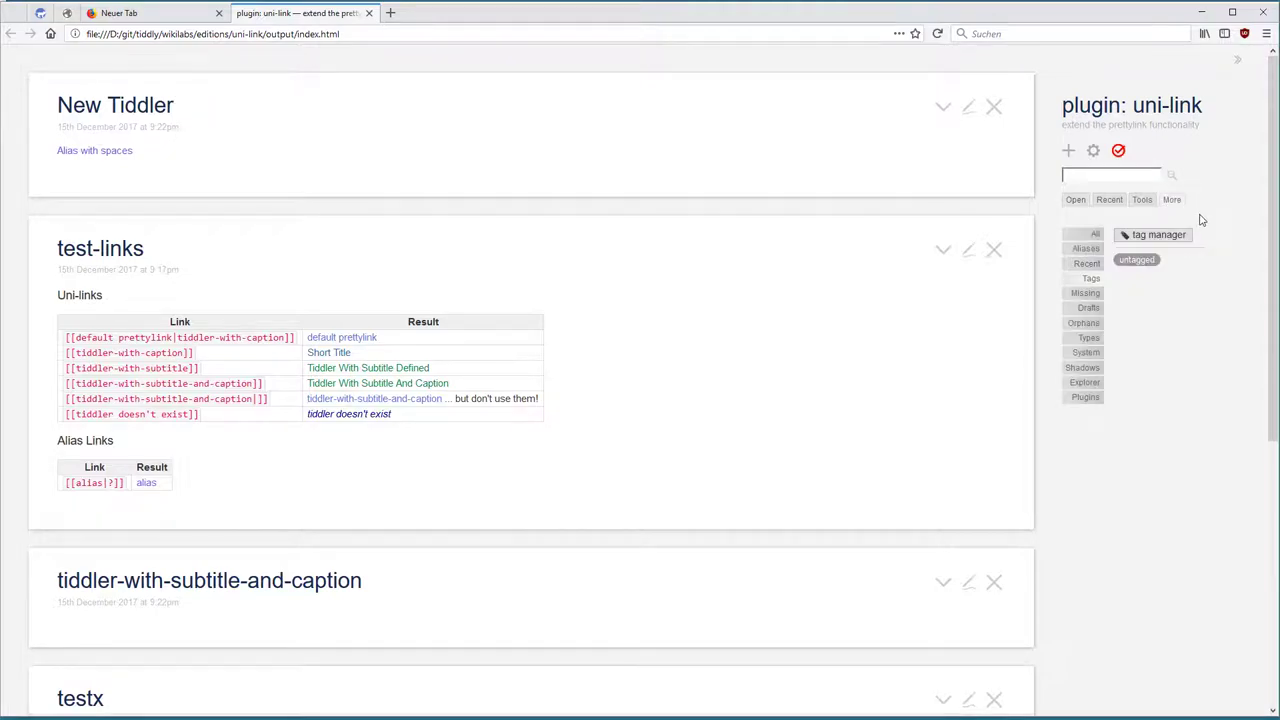
{"action": "left_click", "coordinate": [1088, 250]}
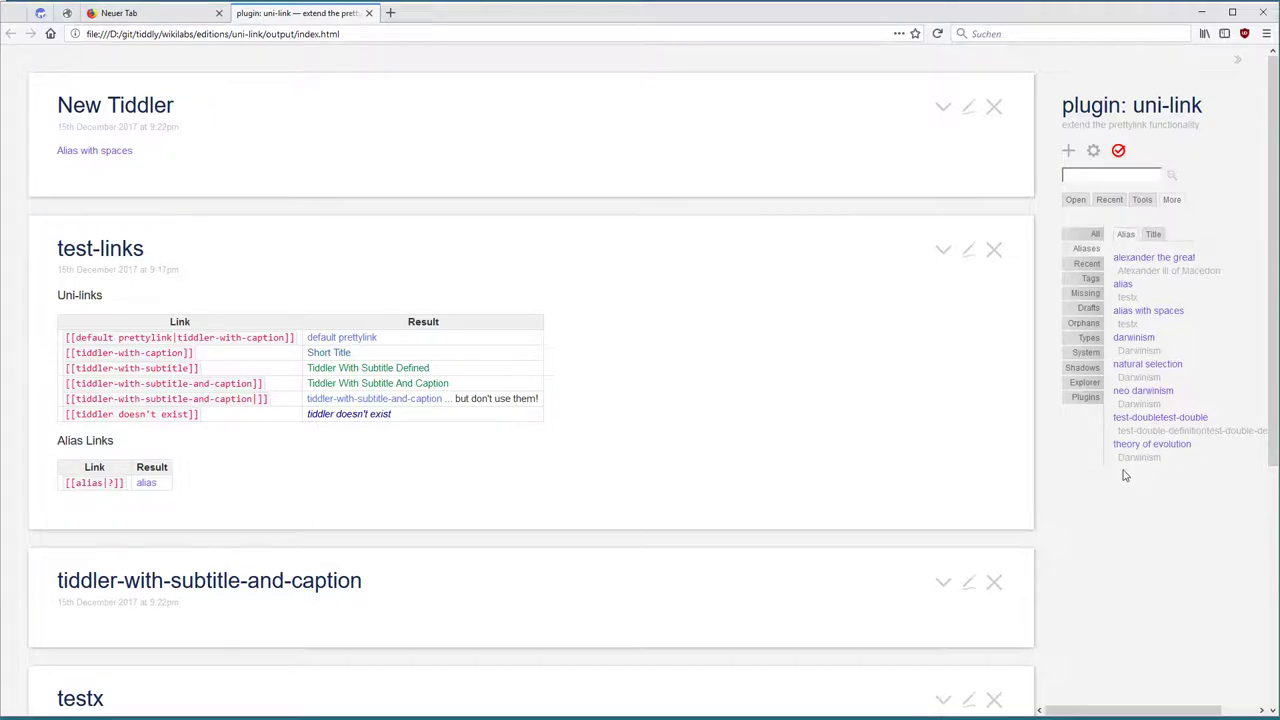
{"action": "left_click_drag", "start_coordinate": [1152, 271], "coordinate": [1230, 275]}
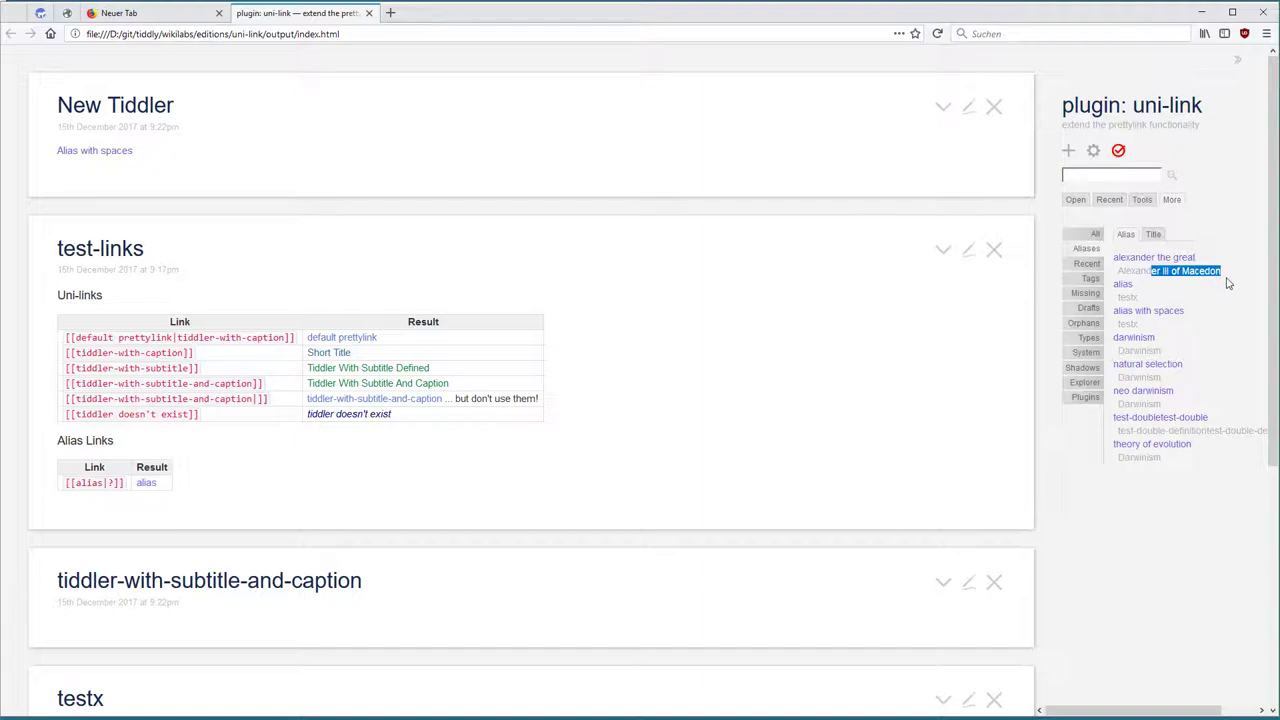
{"action": "left_click", "coordinate": [1155, 236]}
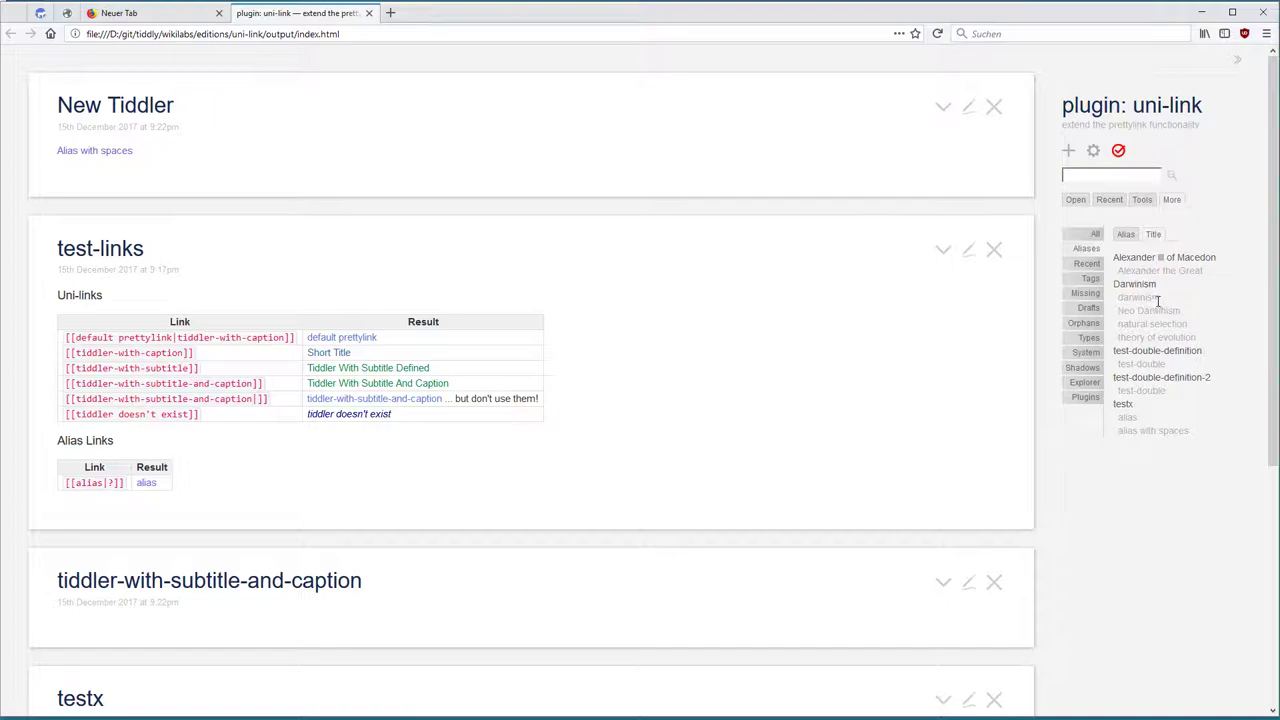
{"action": "left_click_drag", "start_coordinate": [1158, 300], "coordinate": [1185, 345]}
Open Darwinism from the alias list and switch the sidebar to Recent.
{"action": "left_click", "coordinate": [1152, 287]}
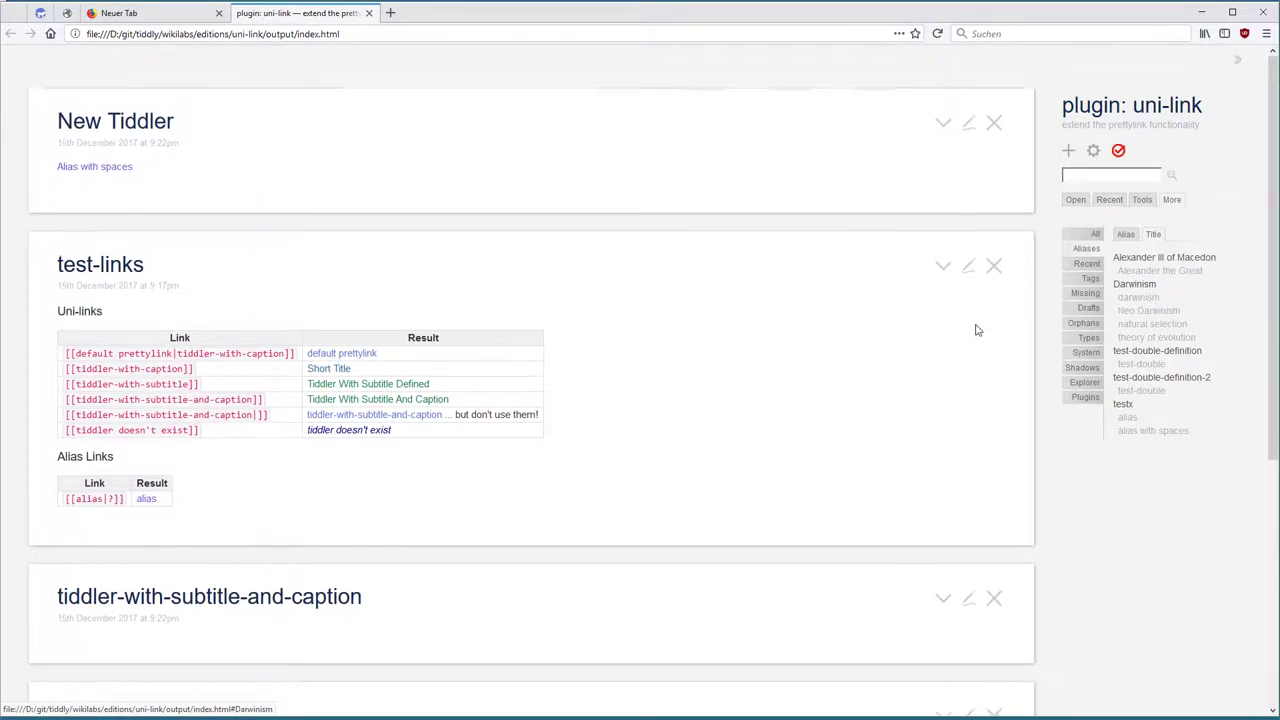
{"action": "left_click_drag", "start_coordinate": [231, 203], "coordinate": [508, 200]}
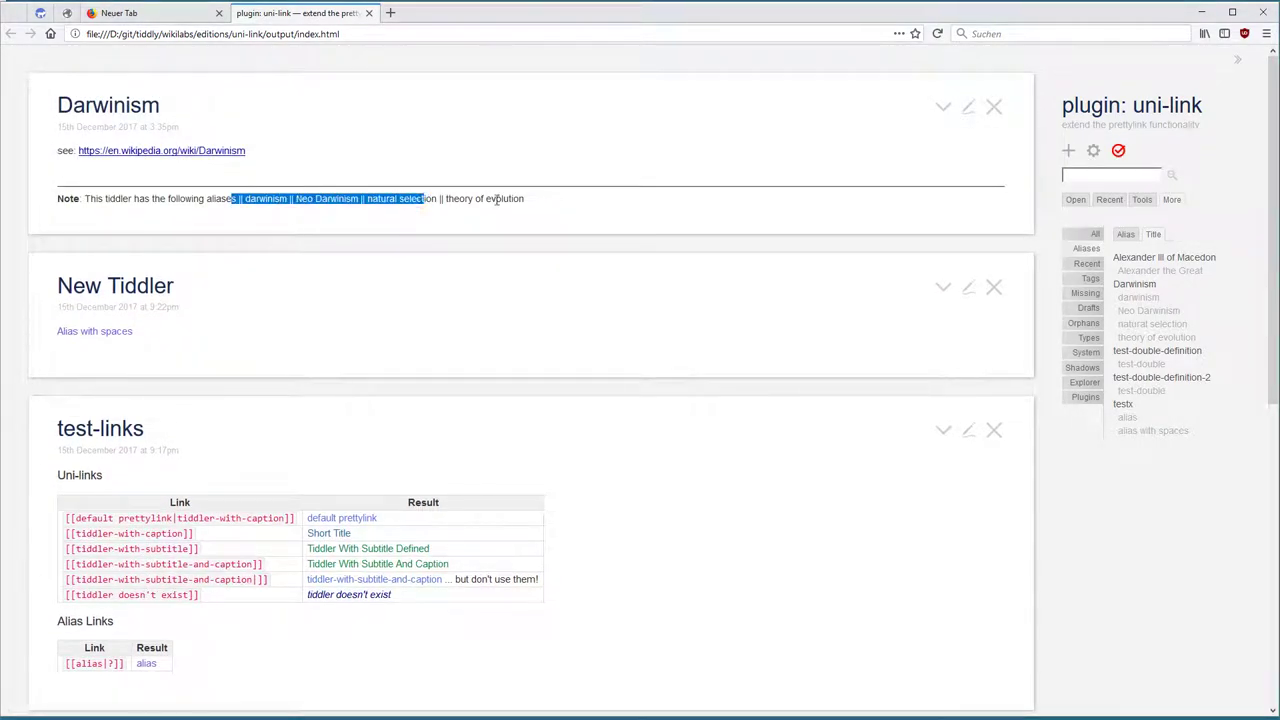
{"action": "left_click", "coordinate": [1110, 199]}
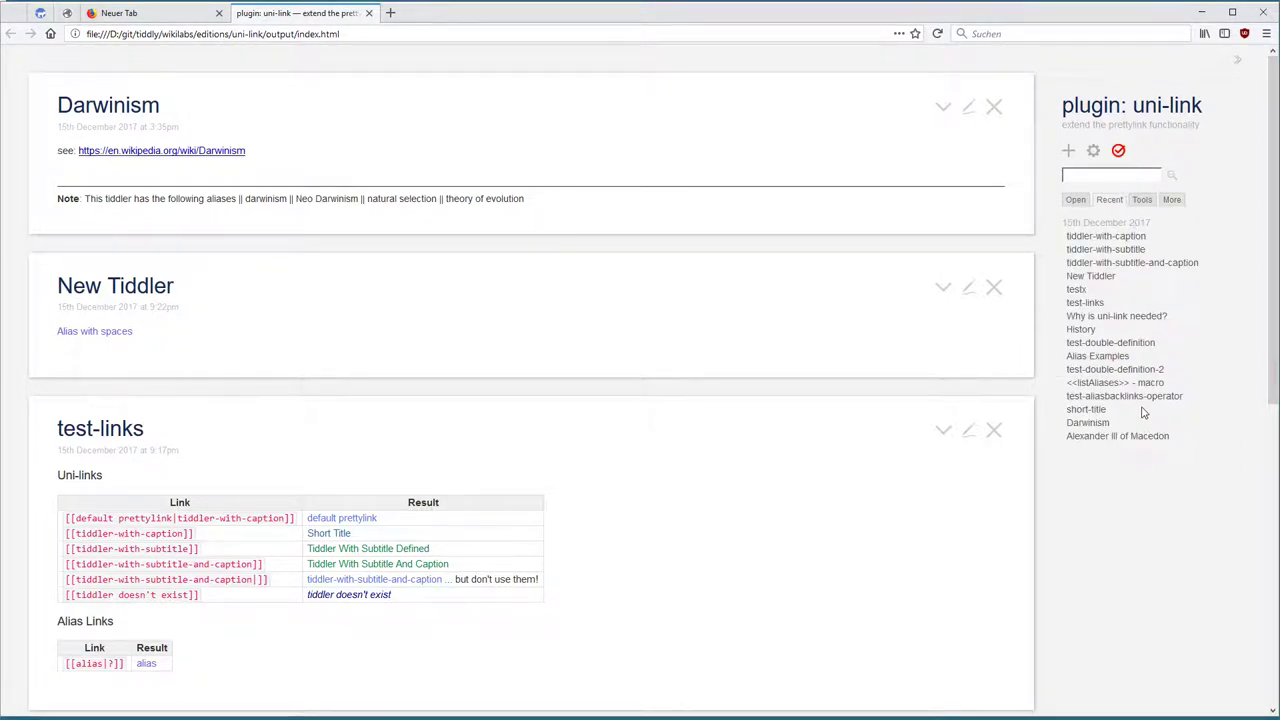
Open Alias Examples and close the missing tiddler from the mixed-case NaturaL sElEcTiOn link.
{"action": "left_click", "coordinate": [1090, 356]}
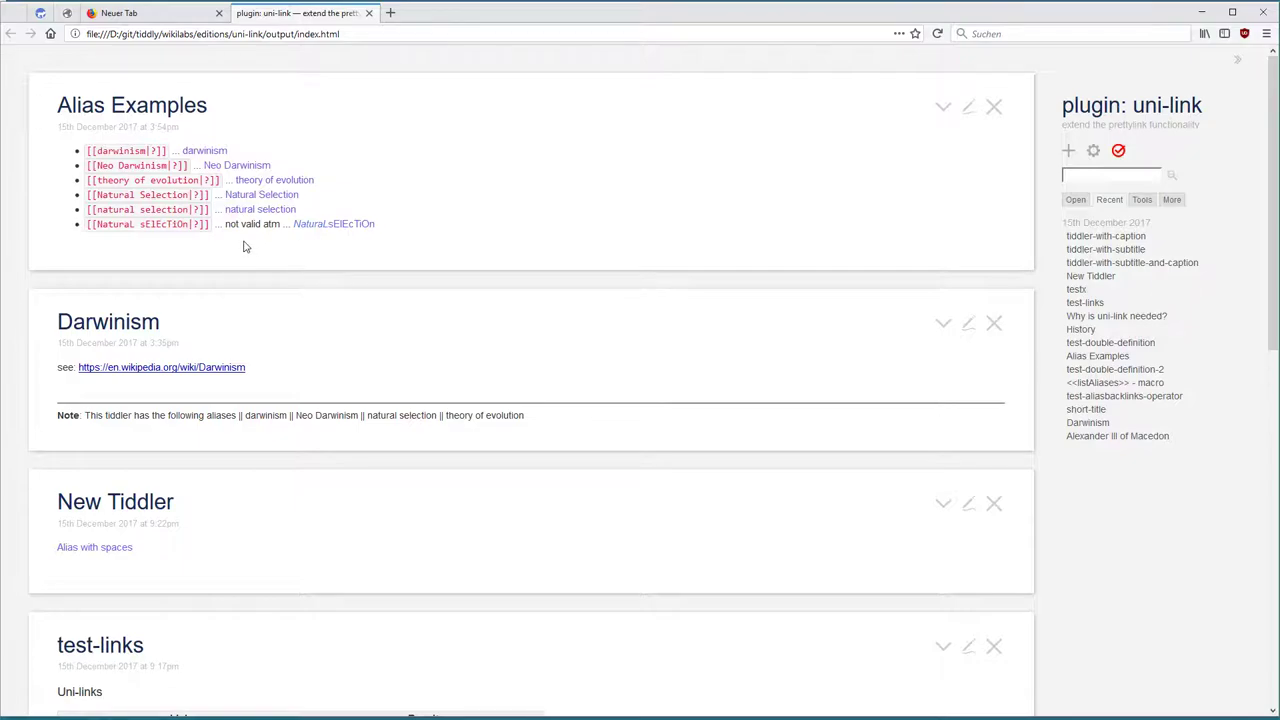
{"action": "left_click_drag", "start_coordinate": [230, 227], "coordinate": [416, 230]}
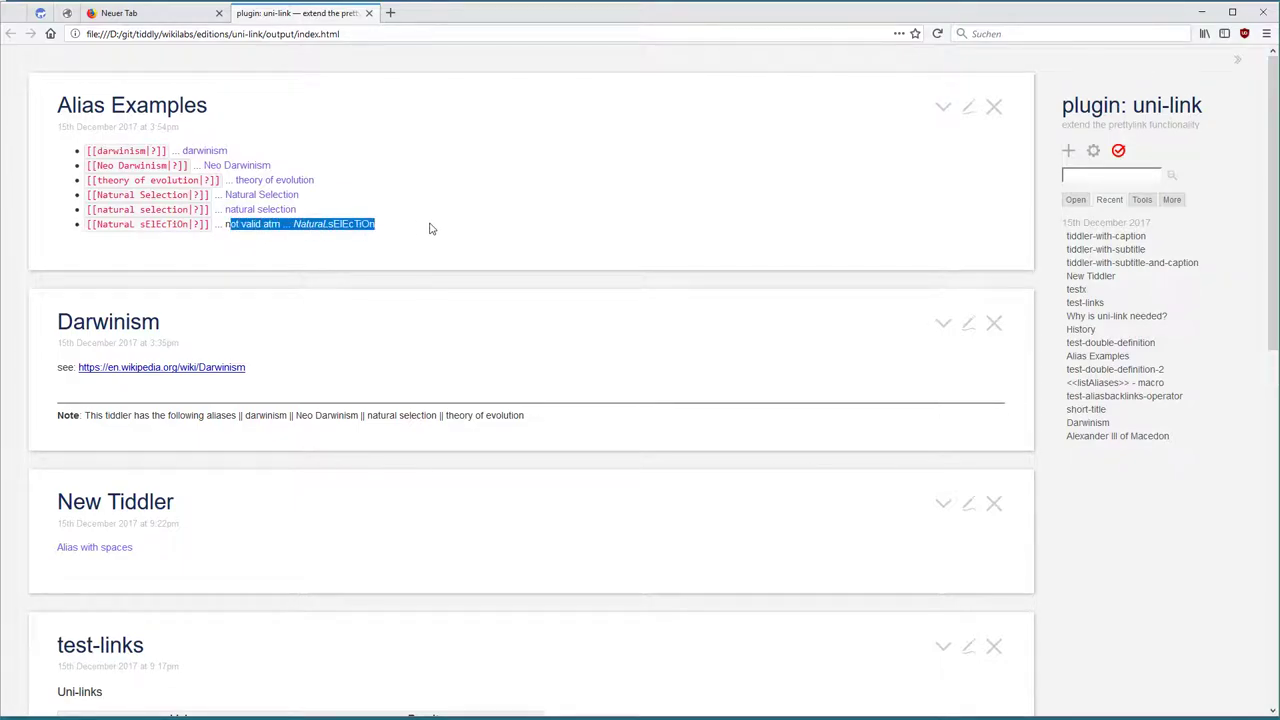
{"action": "left_click", "coordinate": [431, 229]}
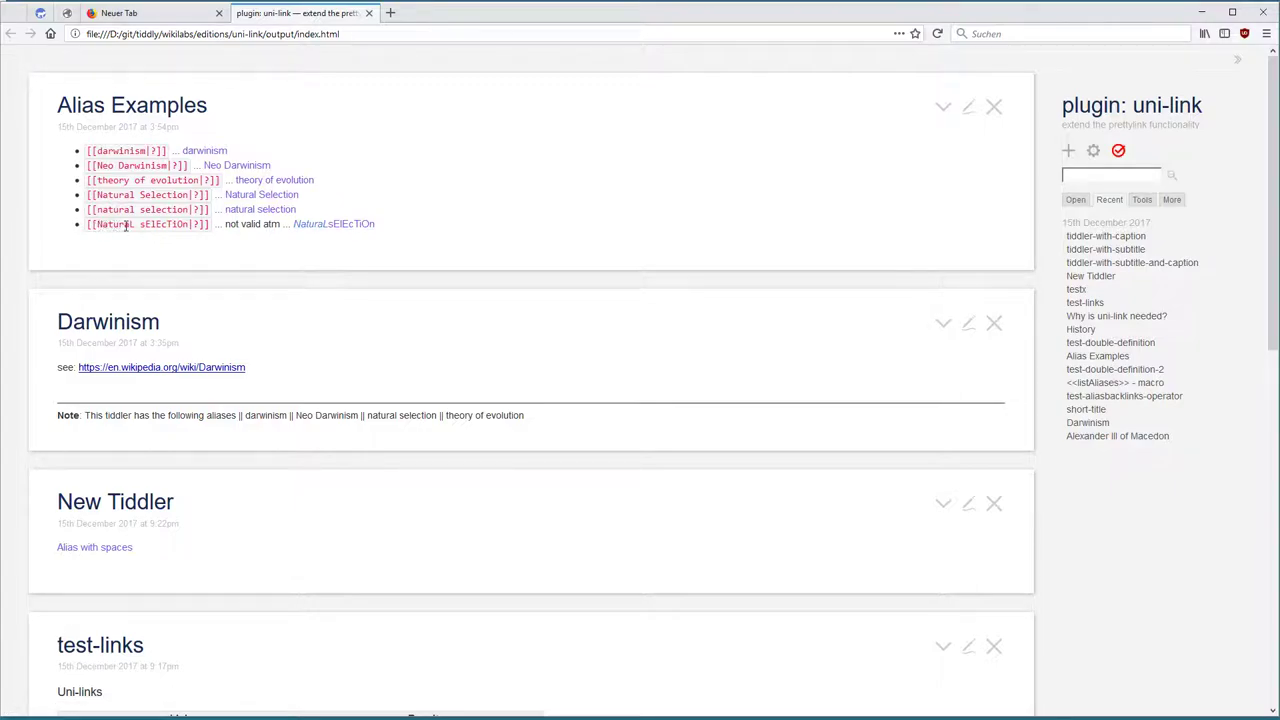
{"action": "left_click_drag", "start_coordinate": [106, 226], "coordinate": [176, 227]}
{"action": "left_click", "coordinate": [180, 227]}
{"action": "scroll", "coordinate": [303, 230], "scroll_direction": "down", "scroll_amount": 1}
{"action": "scroll", "coordinate": [300, 228], "scroll_direction": "up", "scroll_amount": 4}
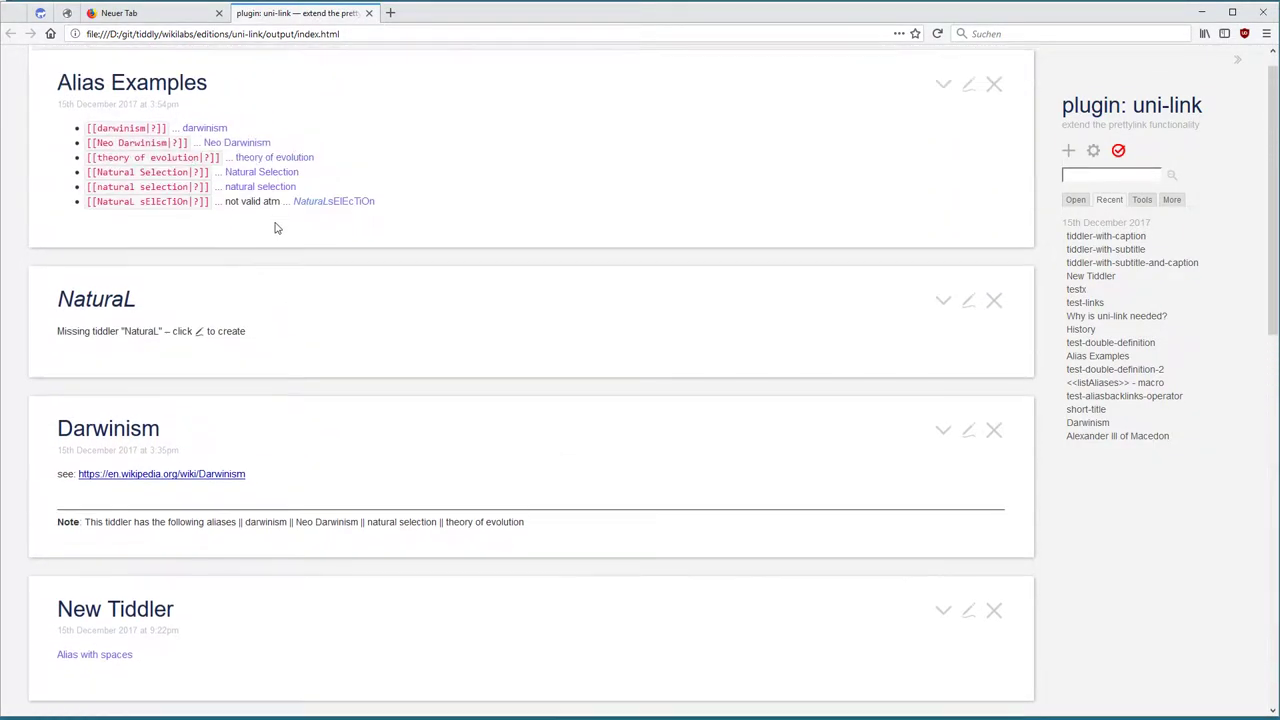
{"action": "scroll", "coordinate": [363, 236], "scroll_direction": "down", "scroll_amount": 2}
{"action": "scroll", "coordinate": [409, 266], "scroll_direction": "down", "scroll_amount": 3}
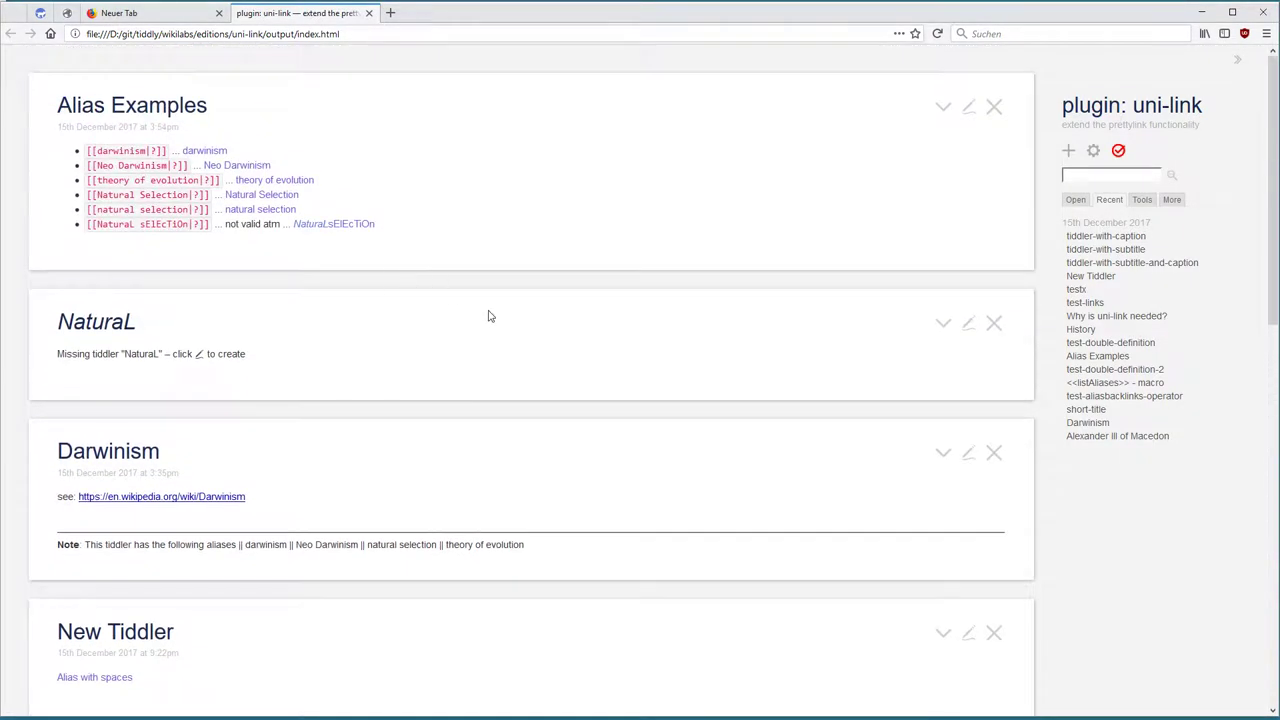
{"action": "left_click", "coordinate": [994, 323]}
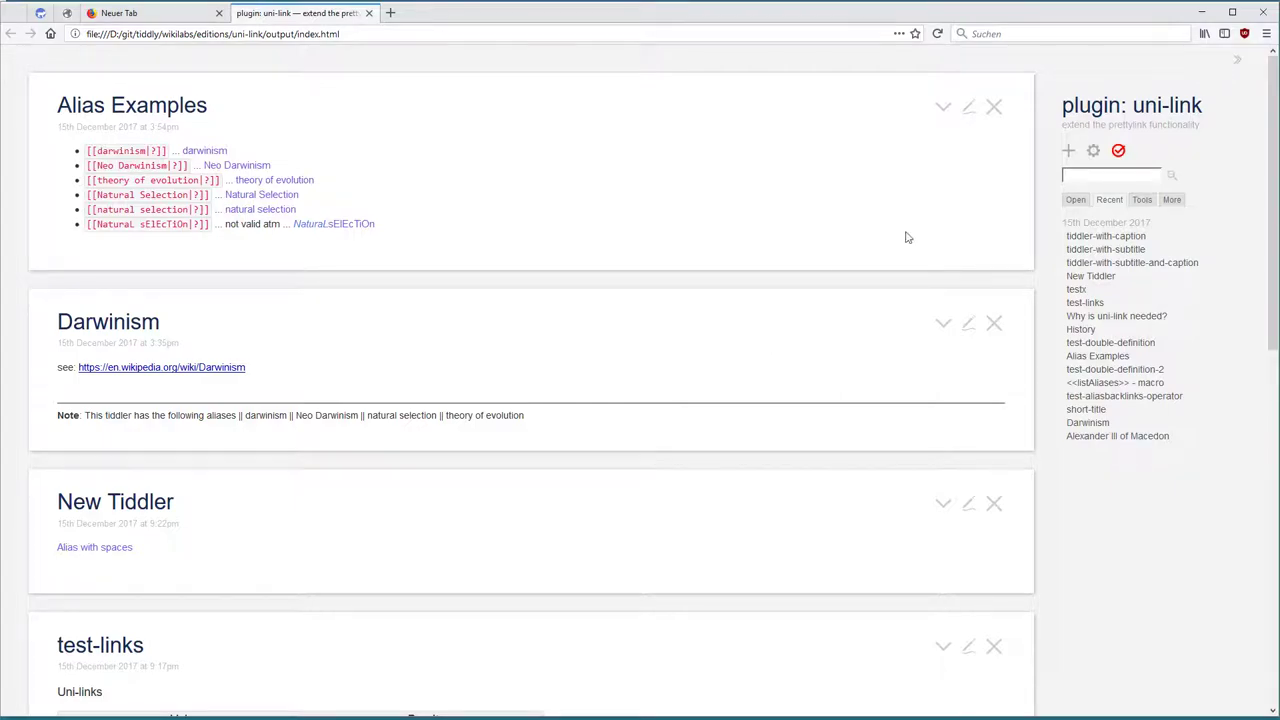
Open ControlPanel's uni-link settings tab and close the Alias Examples tiddler.
{"action": "left_click", "coordinate": [1095, 150]}
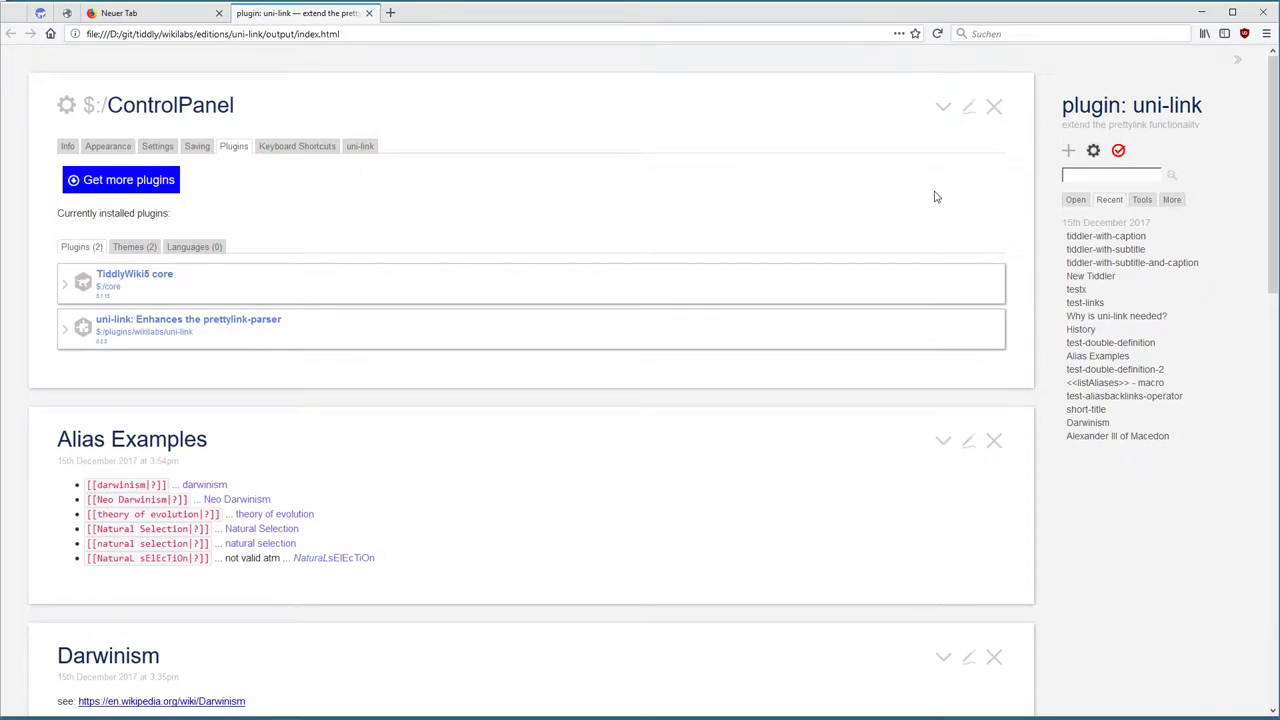
{"action": "left_click", "coordinate": [362, 147]}
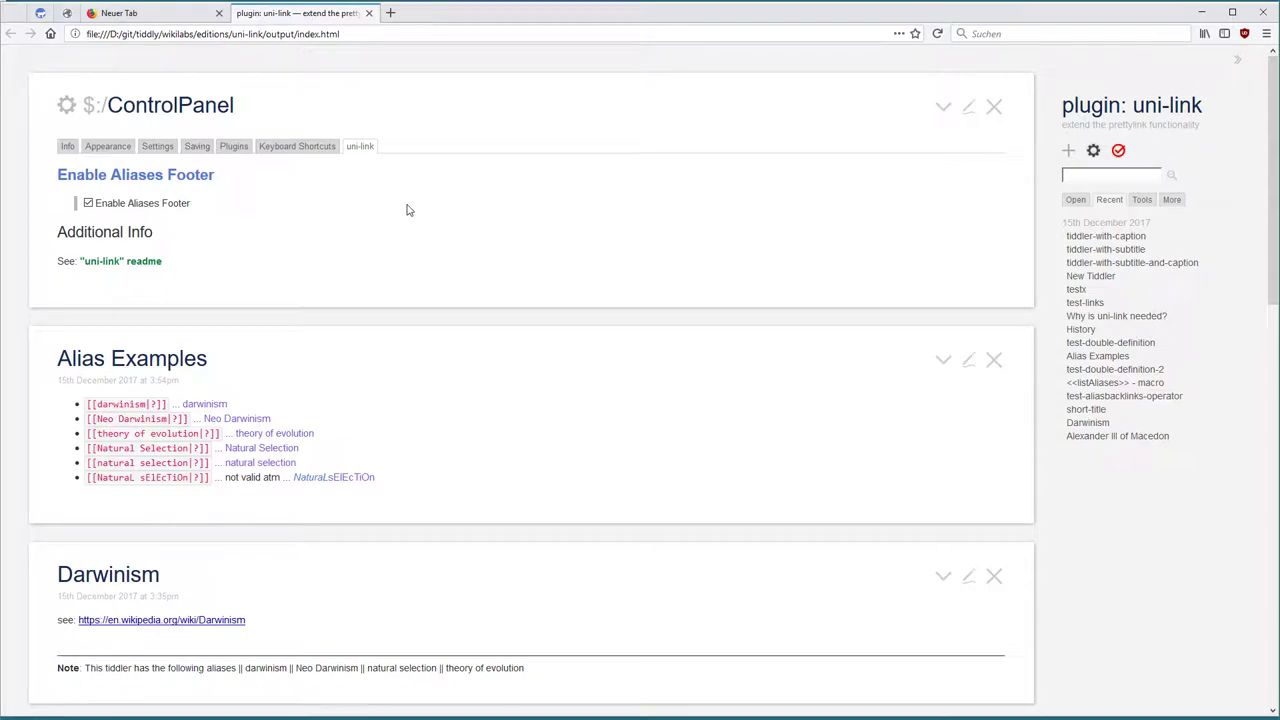
{"action": "left_click", "coordinate": [993, 359]}
{"action": "left_click_drag", "start_coordinate": [58, 451], "coordinate": [256, 452]}
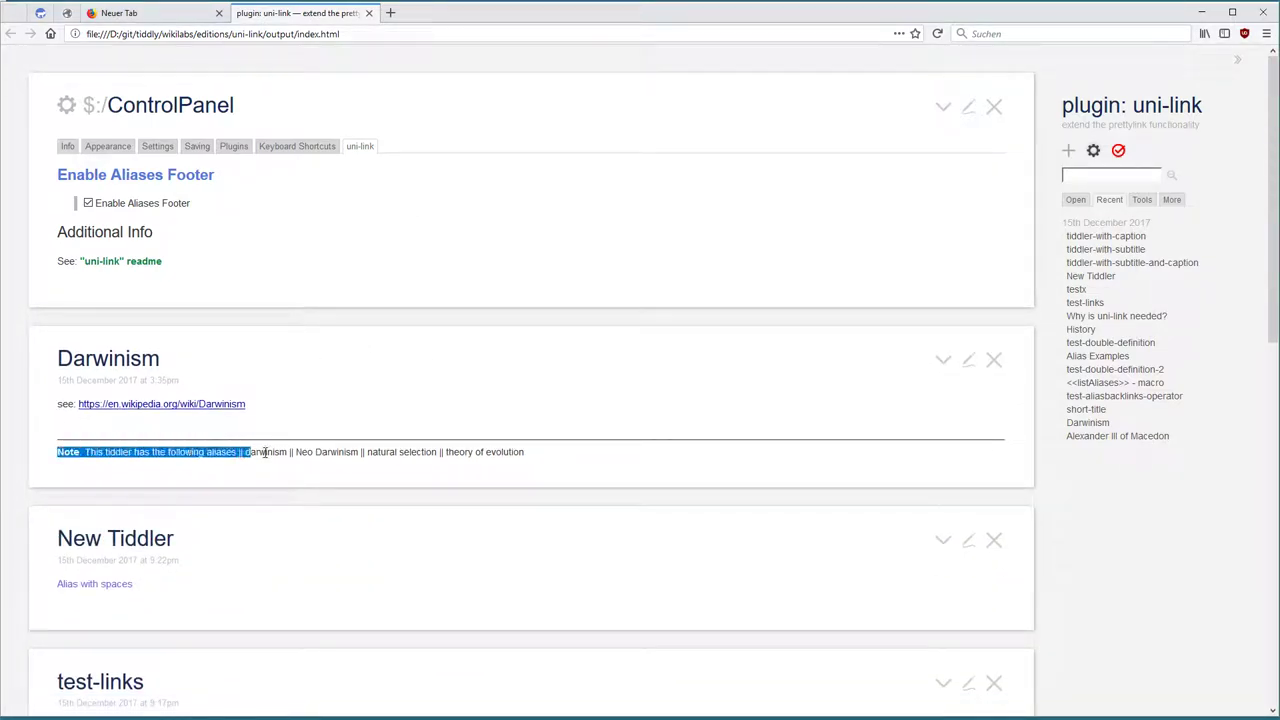
{"action": "left_click", "coordinate": [249, 462]}
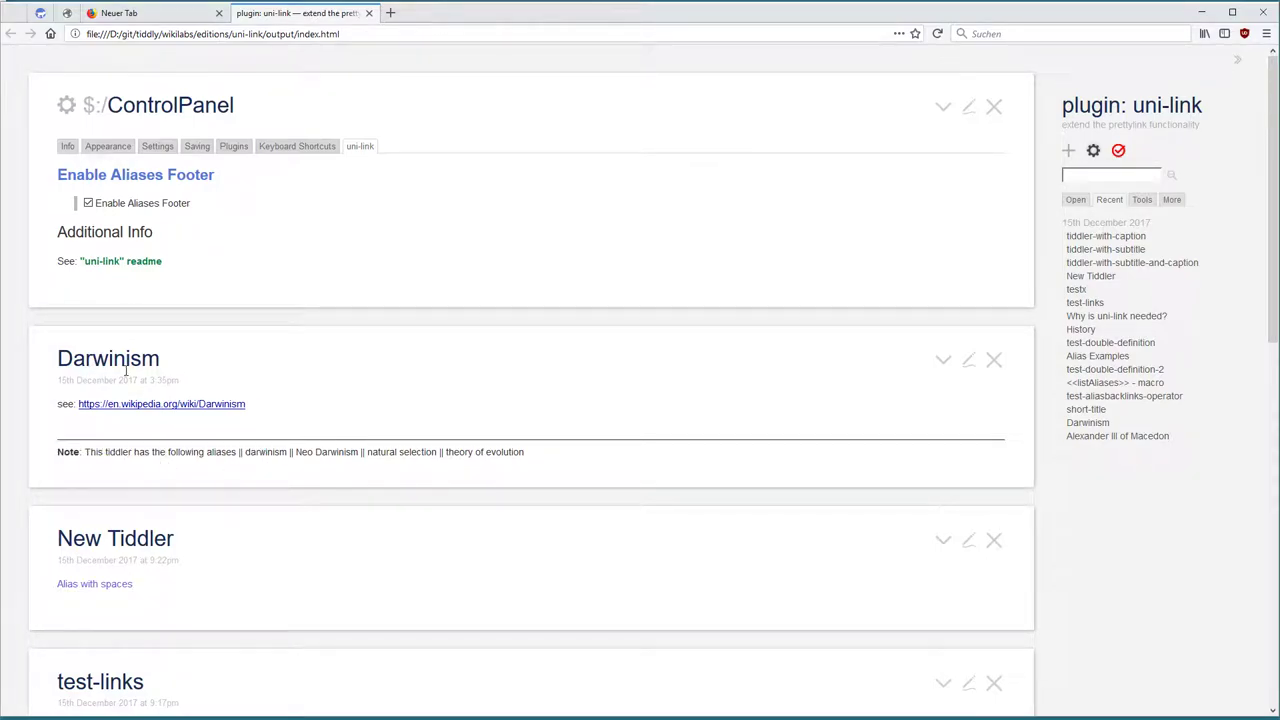
Edit and save the Darwinism tiddler with its four aliases.
{"action": "left_click", "coordinate": [968, 360]}
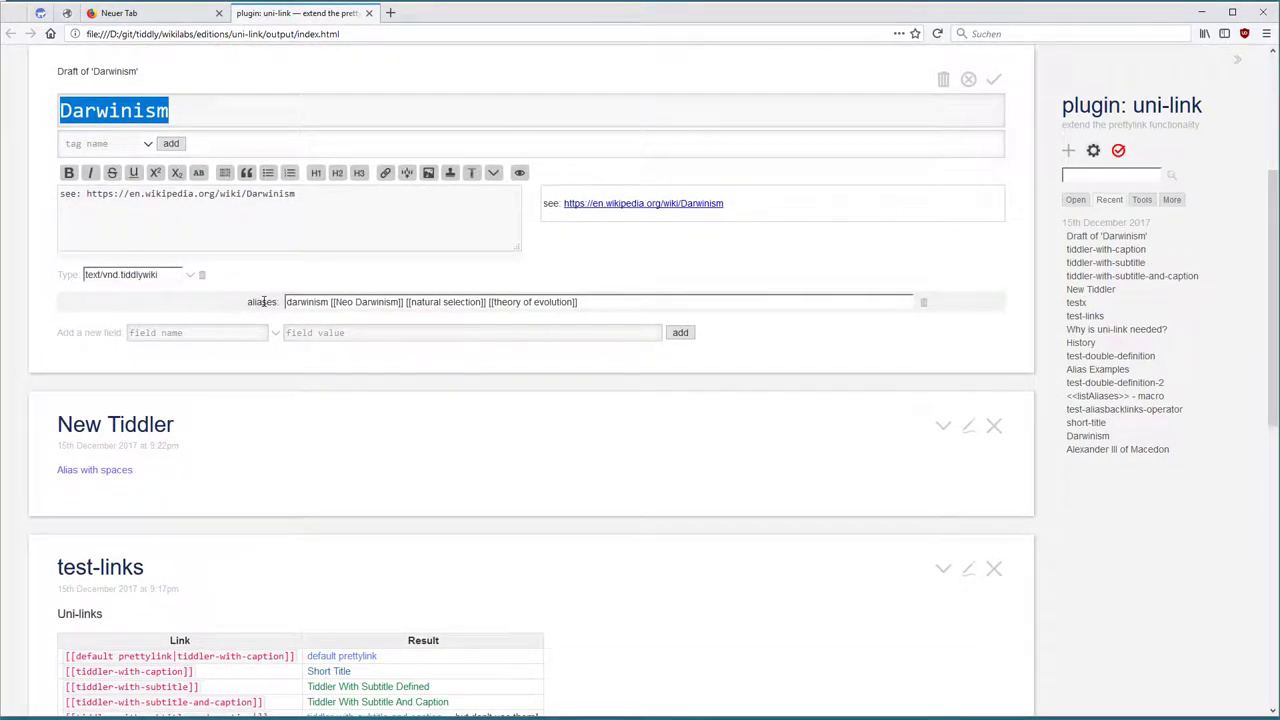
{"action": "left_click", "coordinate": [968, 79]}
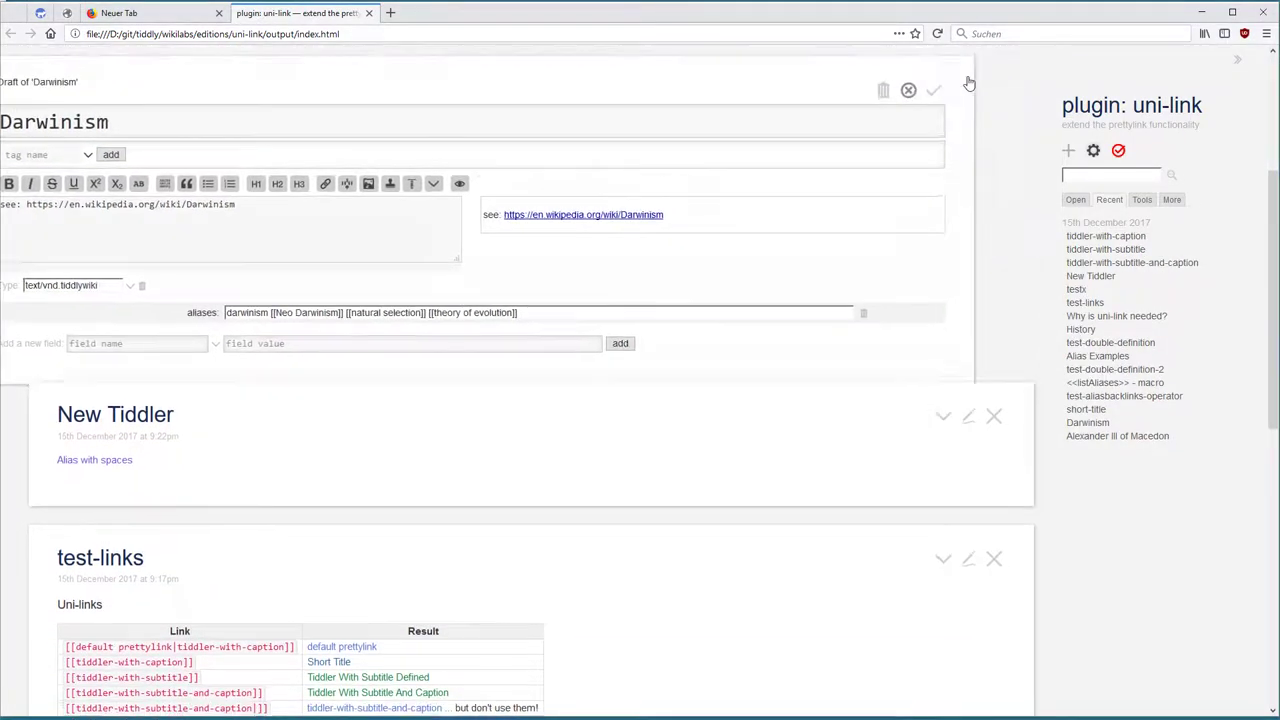
{"action": "left_click_drag", "start_coordinate": [70, 171], "coordinate": [323, 173]}
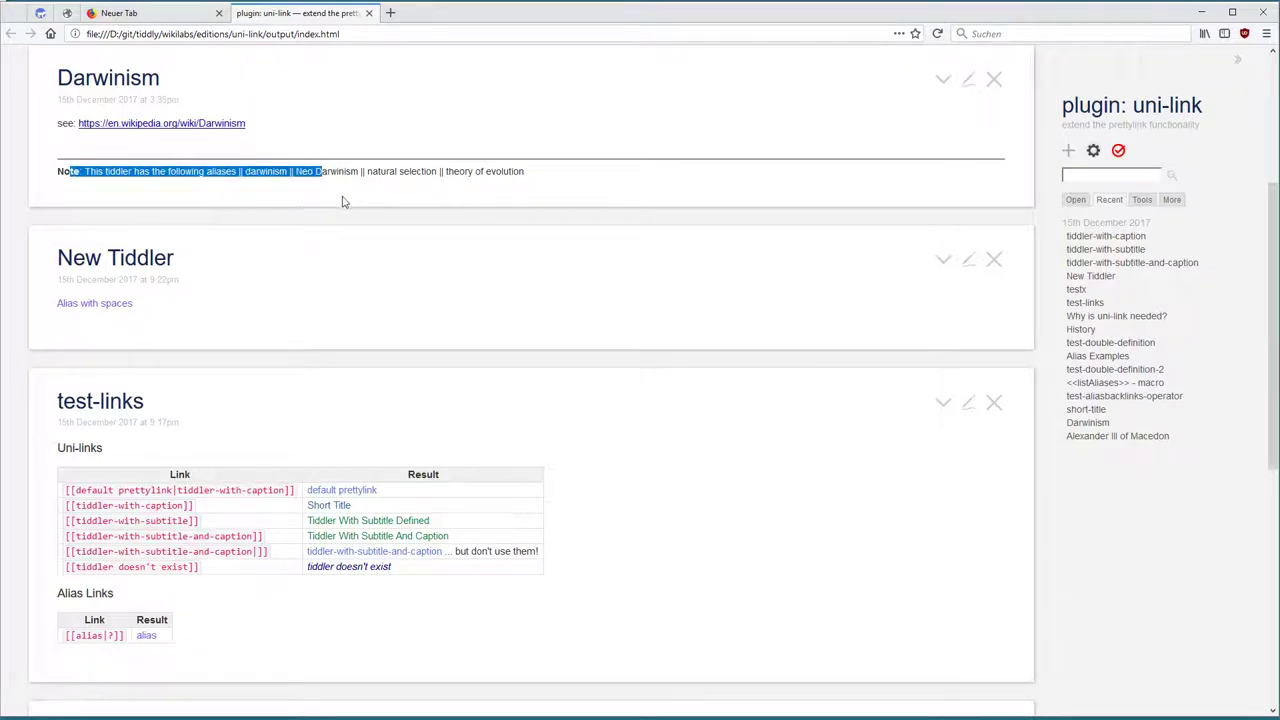
{"action": "scroll", "coordinate": [337, 206], "scroll_direction": "up", "scroll_amount": 5}
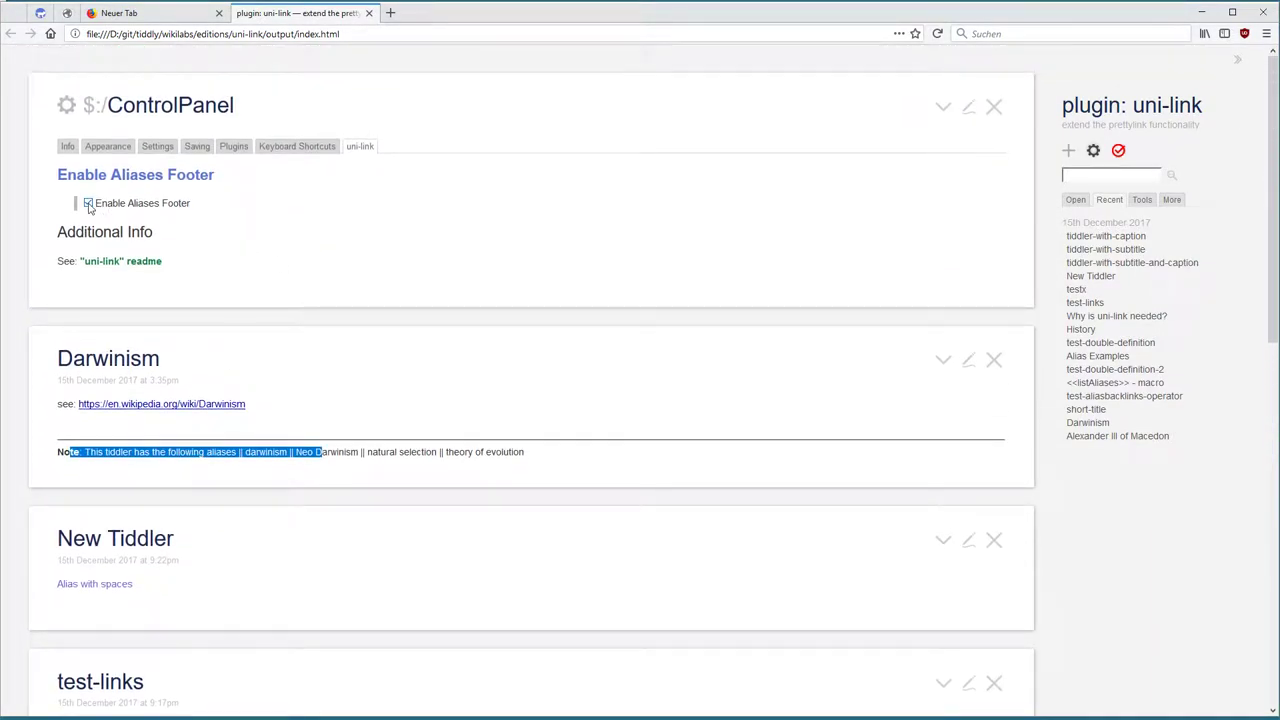
Toggle Enable Aliases Footer off and back on, leaving it enabled.
{"action": "left_click", "coordinate": [88, 204]}
{"action": "left_click", "coordinate": [88, 204]}
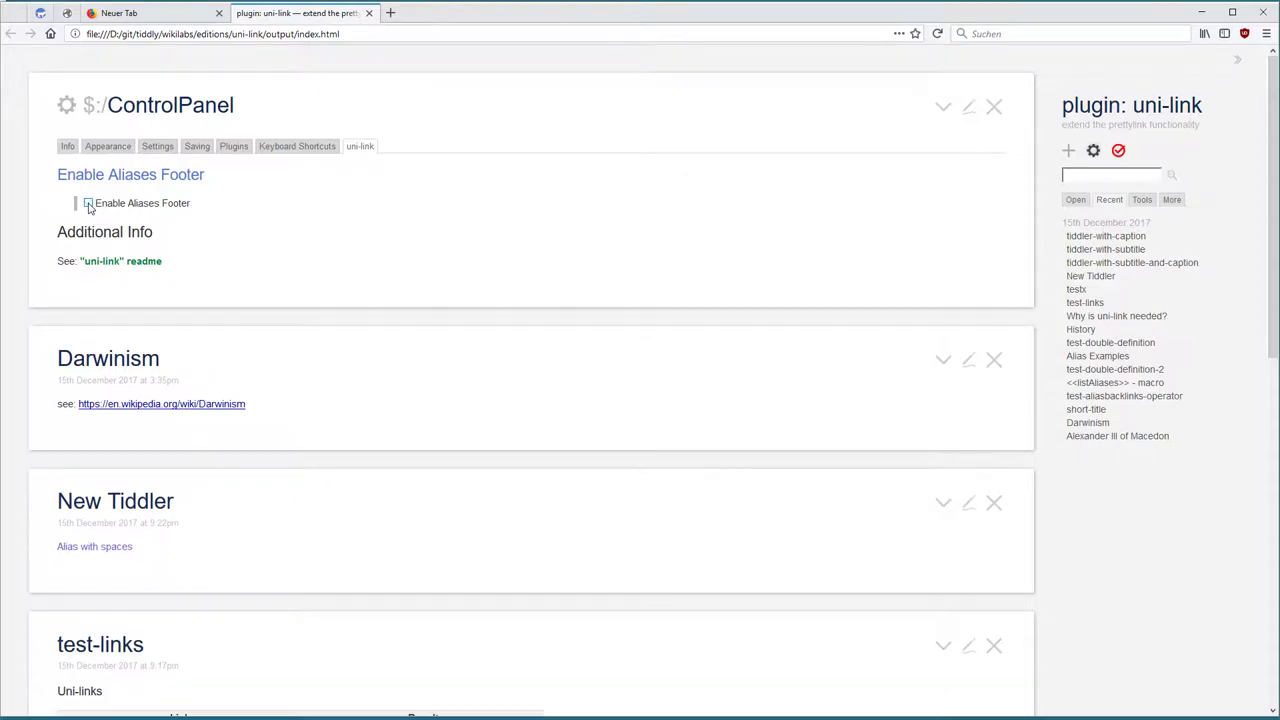
{"action": "left_click", "coordinate": [88, 204]}
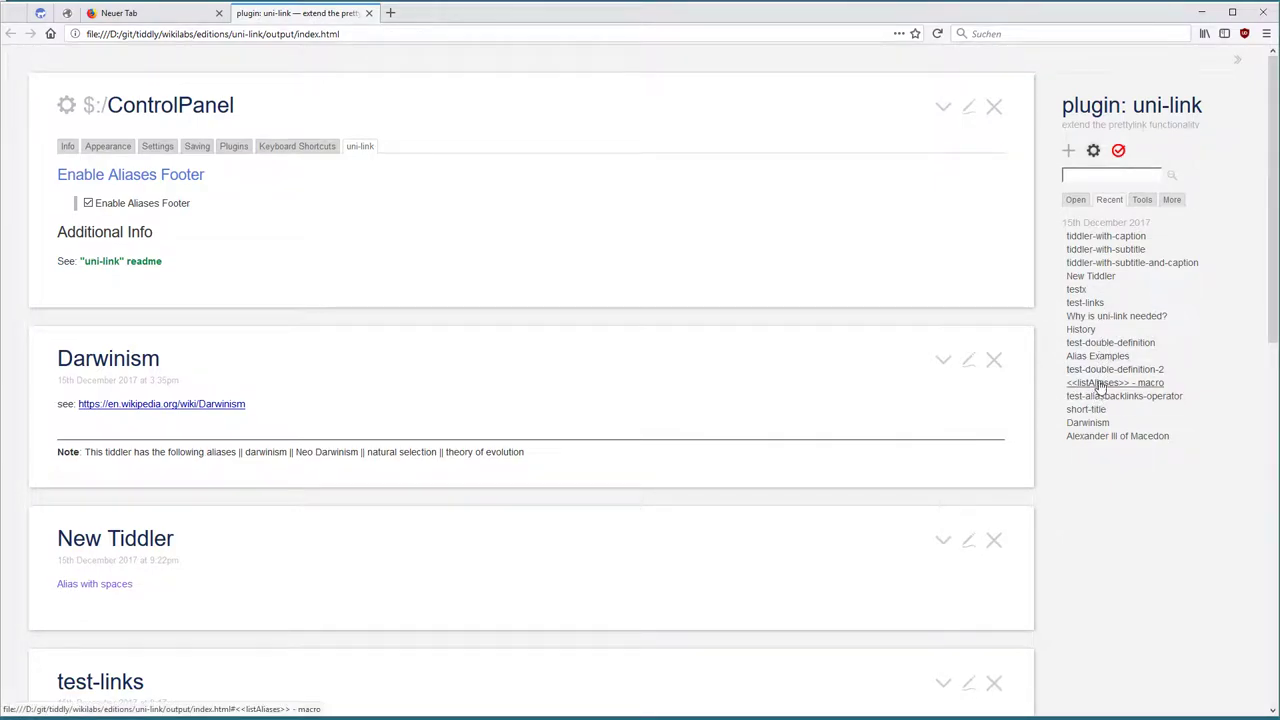
Open '<<listAliases>> - macro' and 'Why is uni-link needed?' from Recent, scrolling through the latter.
{"action": "left_click", "coordinate": [1100, 383]}
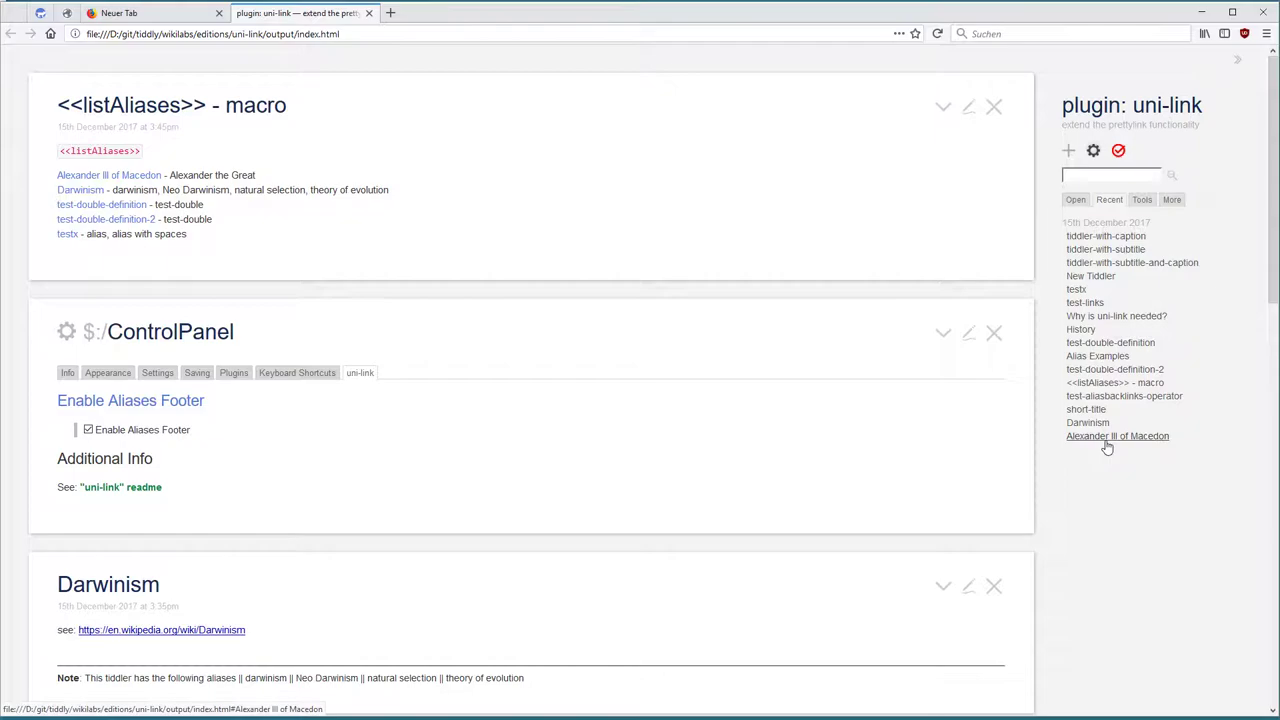
{"action": "left_click", "coordinate": [1103, 318]}
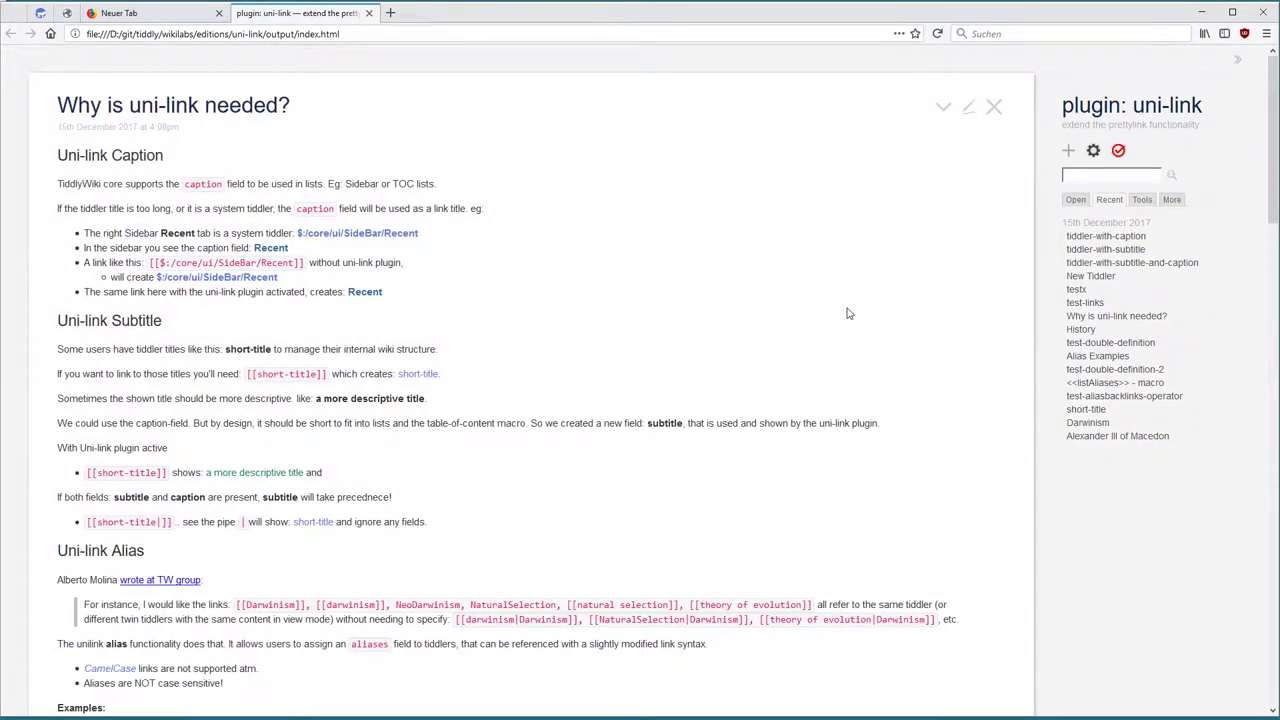
{"action": "scroll", "coordinate": [845, 312], "scroll_direction": "down", "scroll_amount": 2}
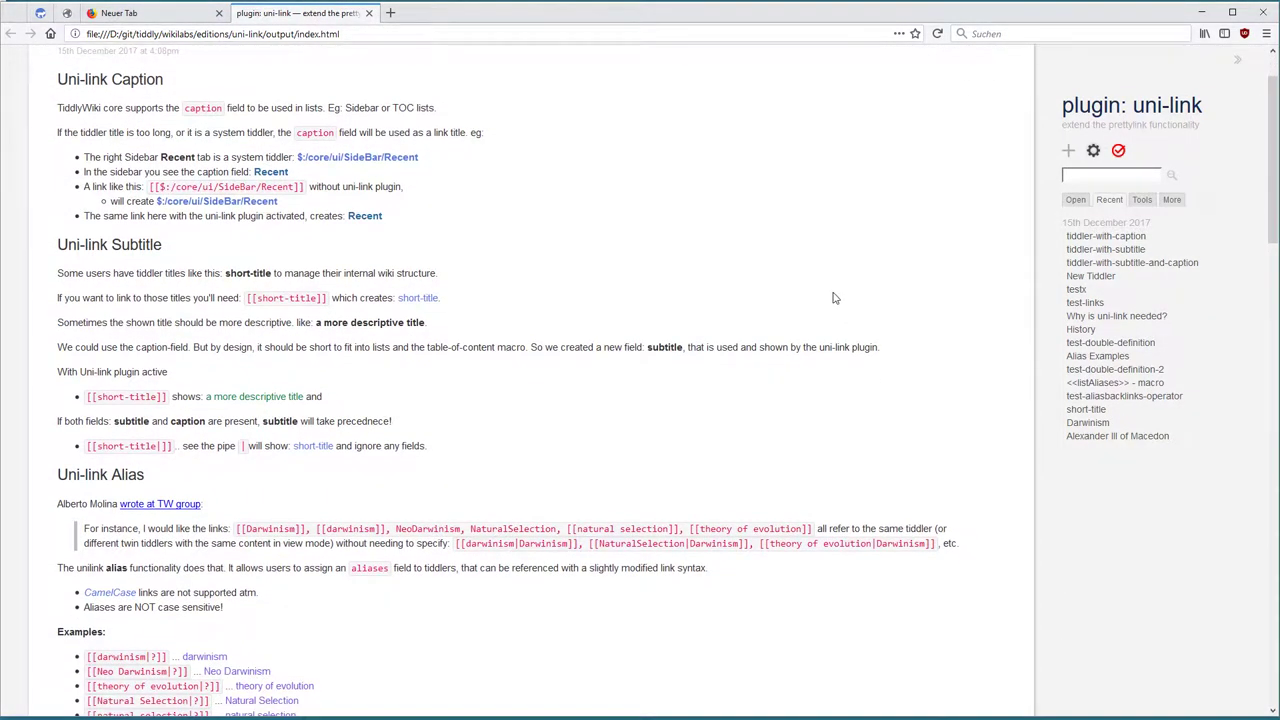
{"action": "scroll", "coordinate": [642, 245], "scroll_direction": "down", "scroll_amount": 2}
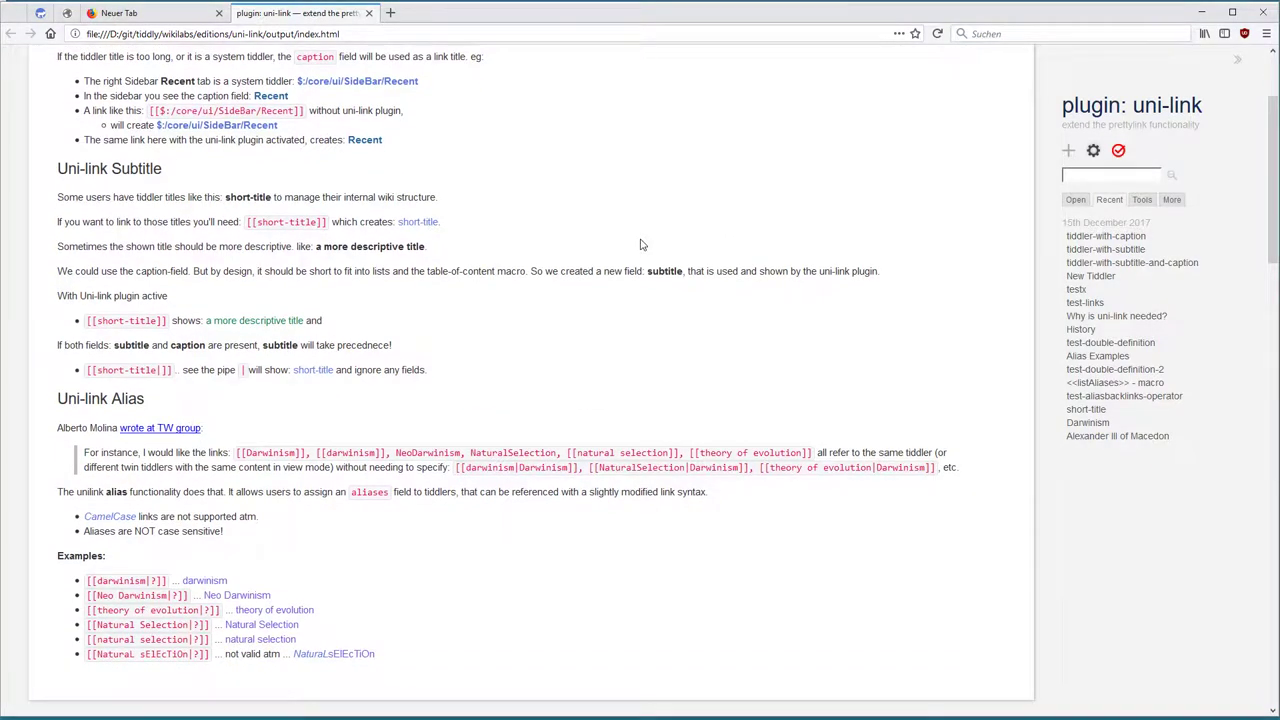
{"action": "scroll", "coordinate": [642, 245], "scroll_direction": "down", "scroll_amount": 4}
{"action": "scroll", "coordinate": [642, 245], "scroll_direction": "down", "scroll_amount": 4}
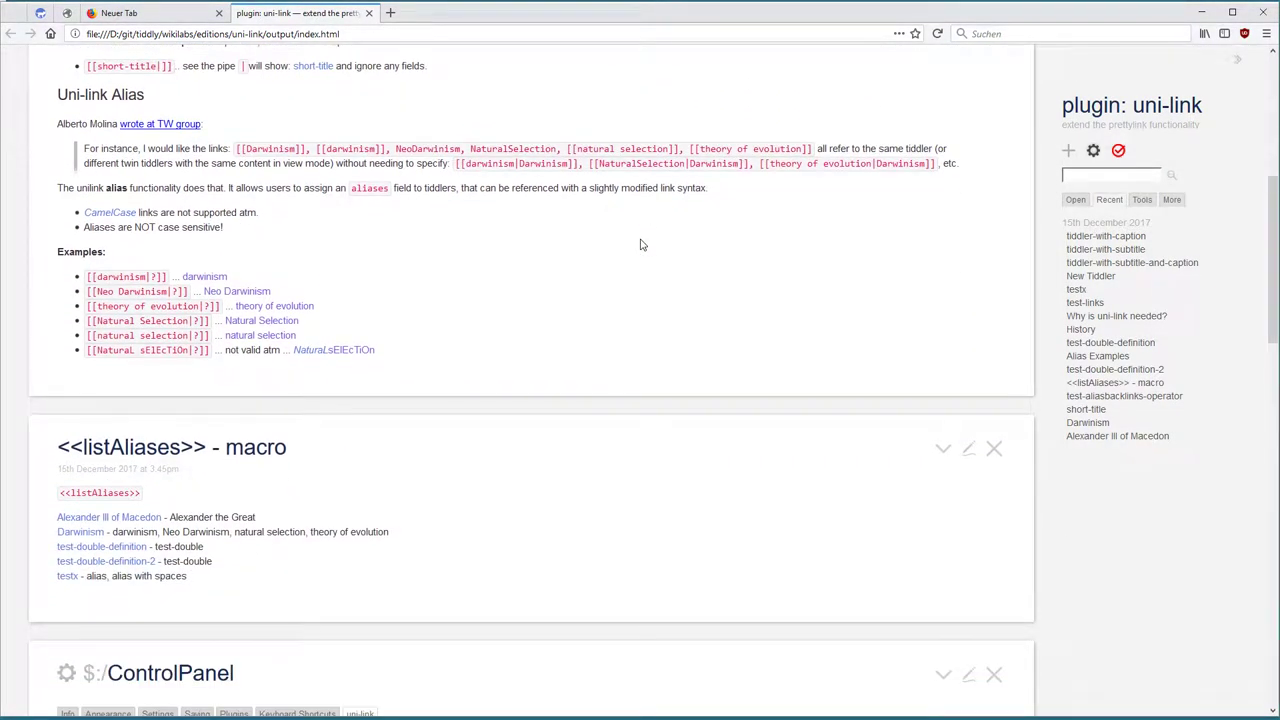
{"action": "scroll", "coordinate": [642, 242], "scroll_direction": "up", "scroll_amount": 3}
{"action": "scroll", "coordinate": [640, 240], "scroll_direction": "up", "scroll_amount": 9}
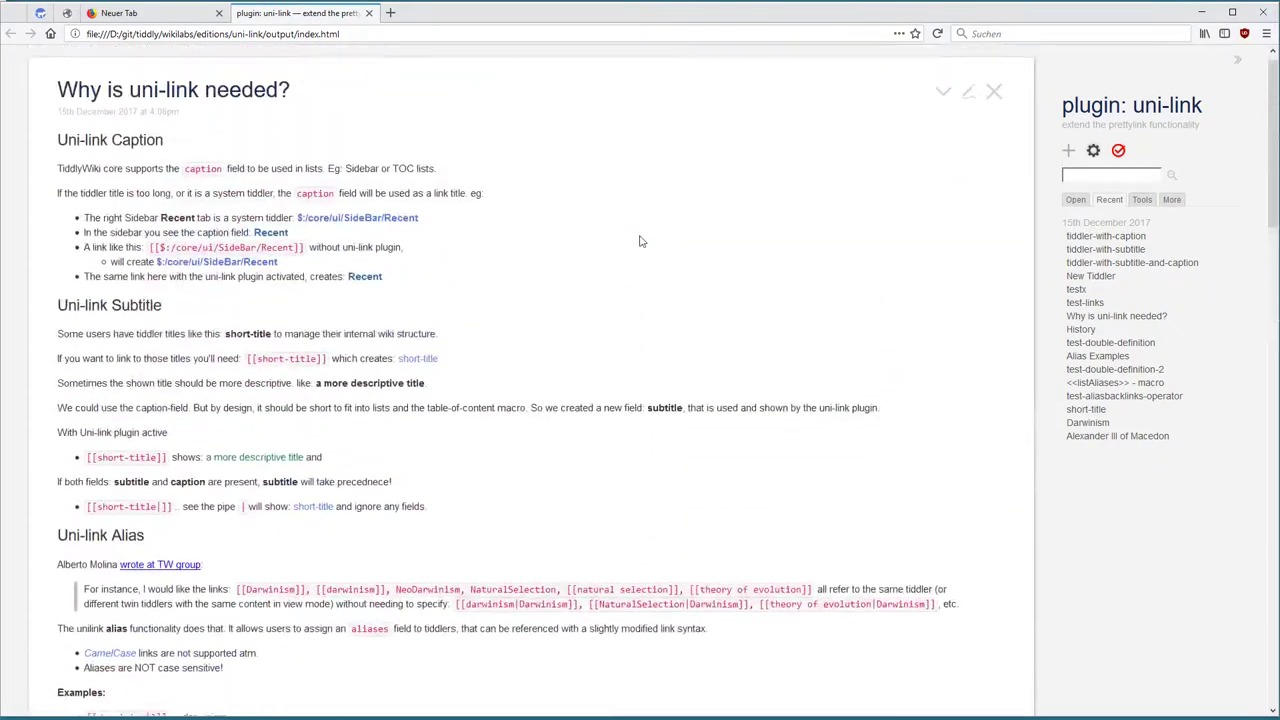
Reload the wiki, confirming 'Seite verlassen', and scroll GettingStarted down to its alias section.
{"action": "left_click", "coordinate": [937, 33]}
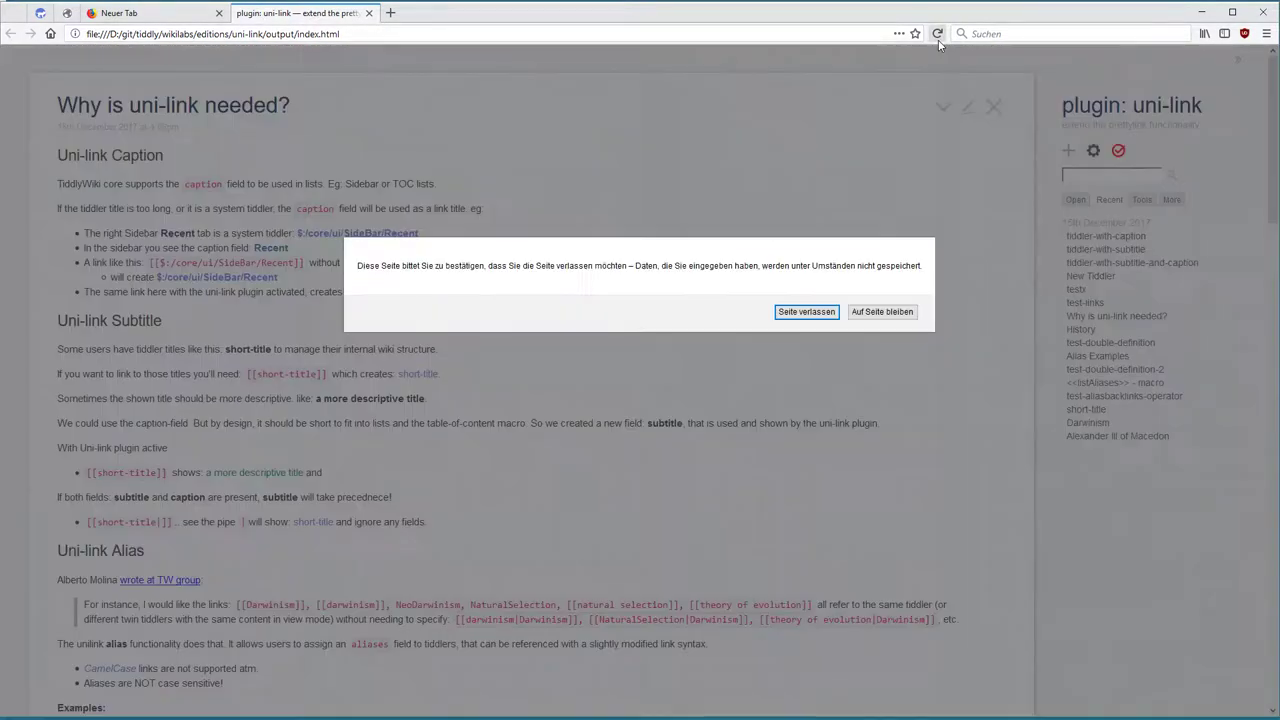
{"action": "left_click", "coordinate": [815, 311]}
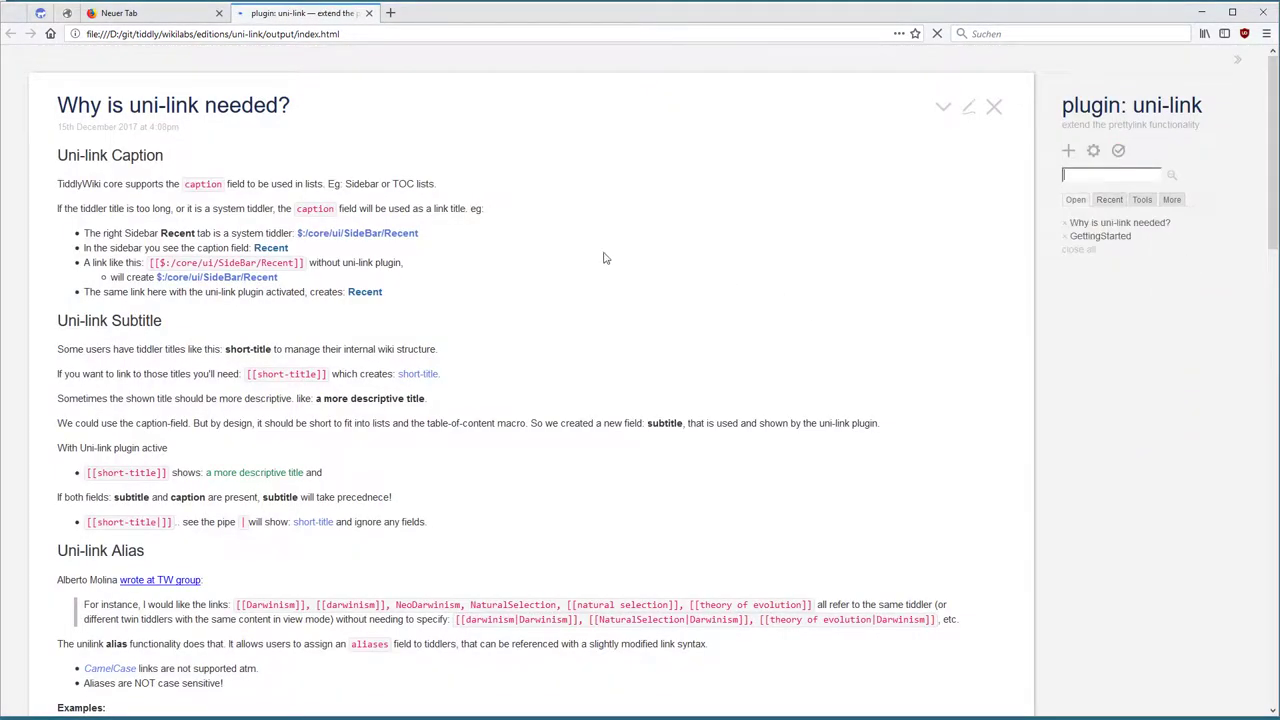
{"action": "scroll", "coordinate": [465, 214], "scroll_direction": "down", "scroll_amount": 3}
{"action": "scroll", "coordinate": [465, 214], "scroll_direction": "down", "scroll_amount": 5}
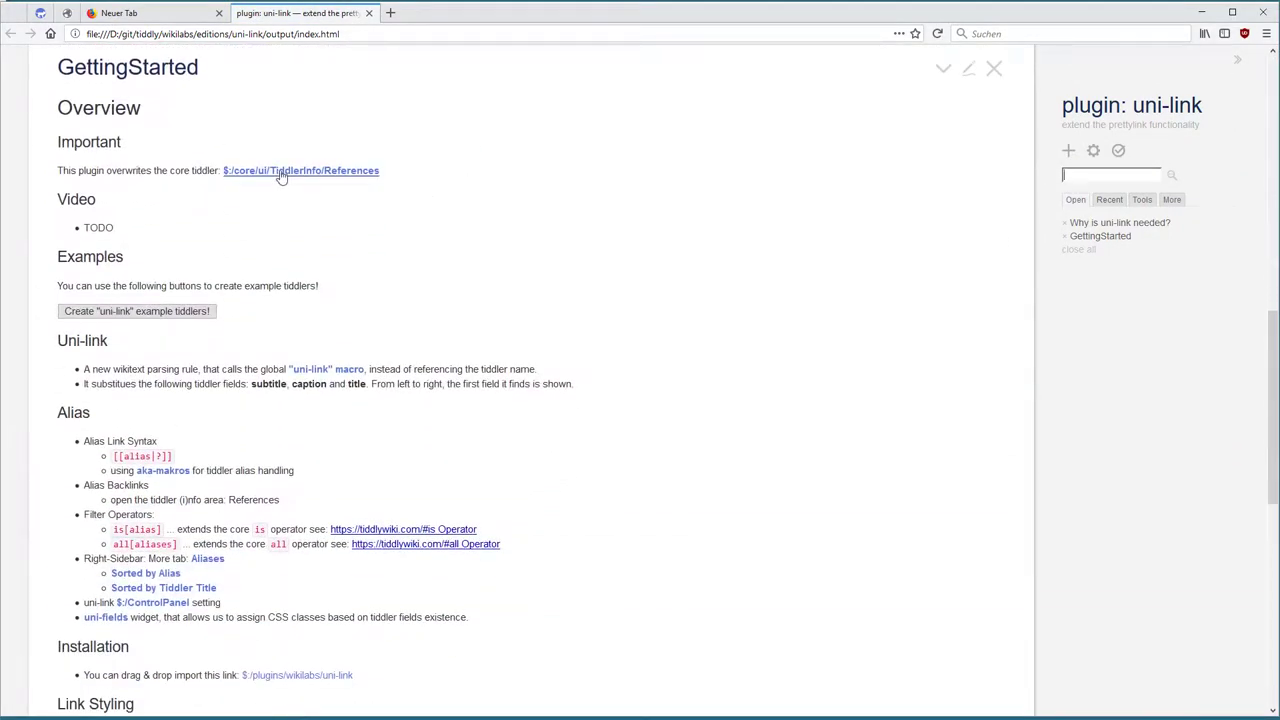
{"action": "scroll", "coordinate": [270, 180], "scroll_direction": "down", "scroll_amount": 4}
{"action": "scroll", "coordinate": [270, 184], "scroll_direction": "down", "scroll_amount": 1}
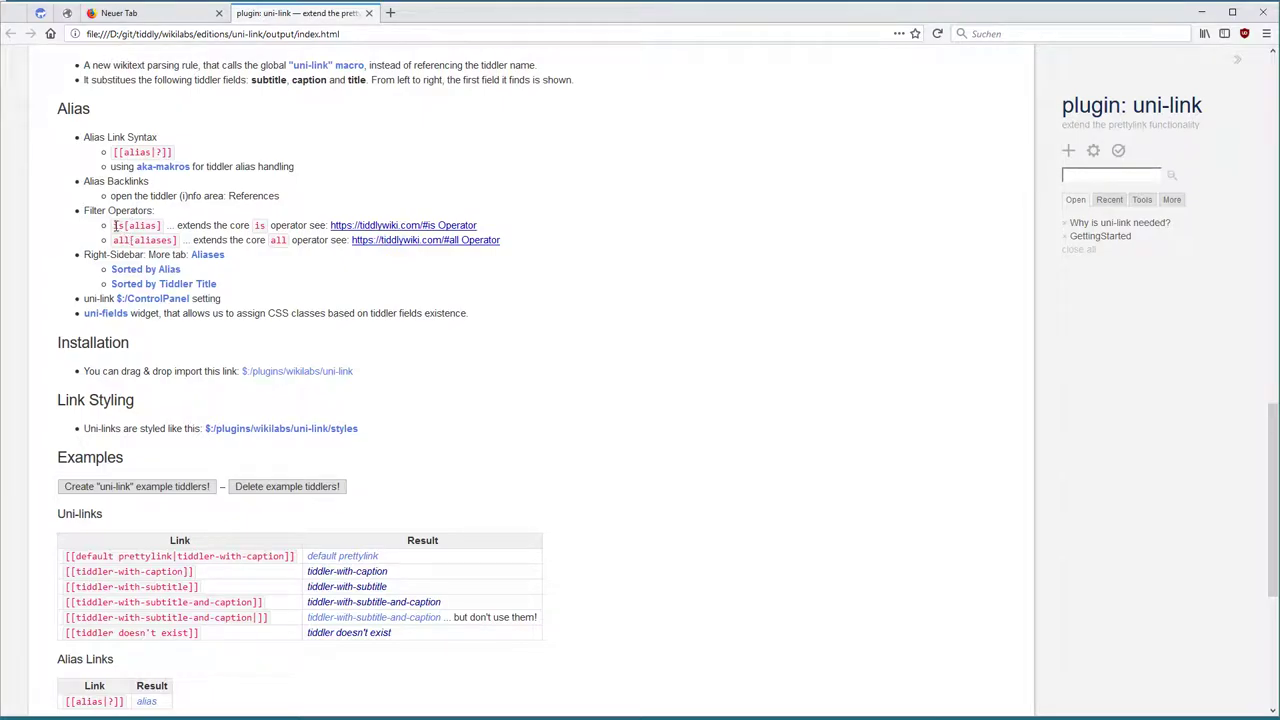
Highlight the Filter Operators heading and its is[alias] and all[aliases] entries.
{"action": "left_click_drag", "start_coordinate": [121, 211], "coordinate": [186, 216]}
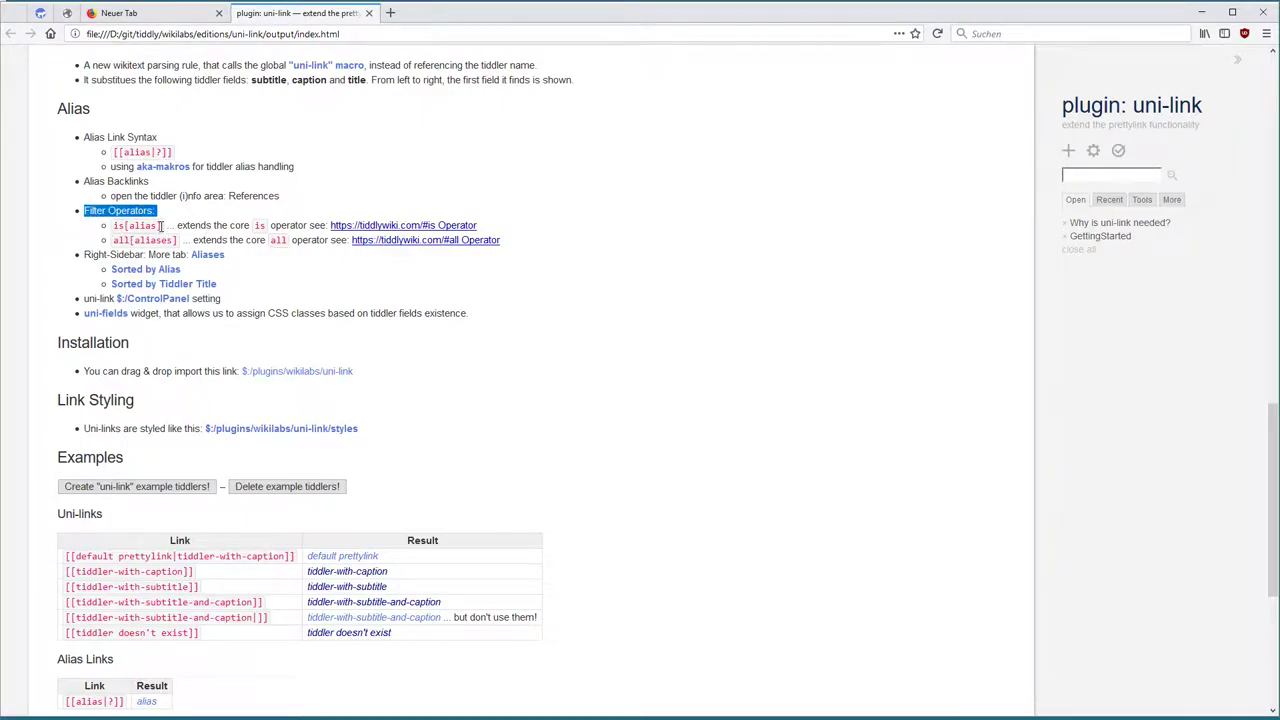
{"action": "left_click_drag", "start_coordinate": [160, 226], "coordinate": [124, 226]}
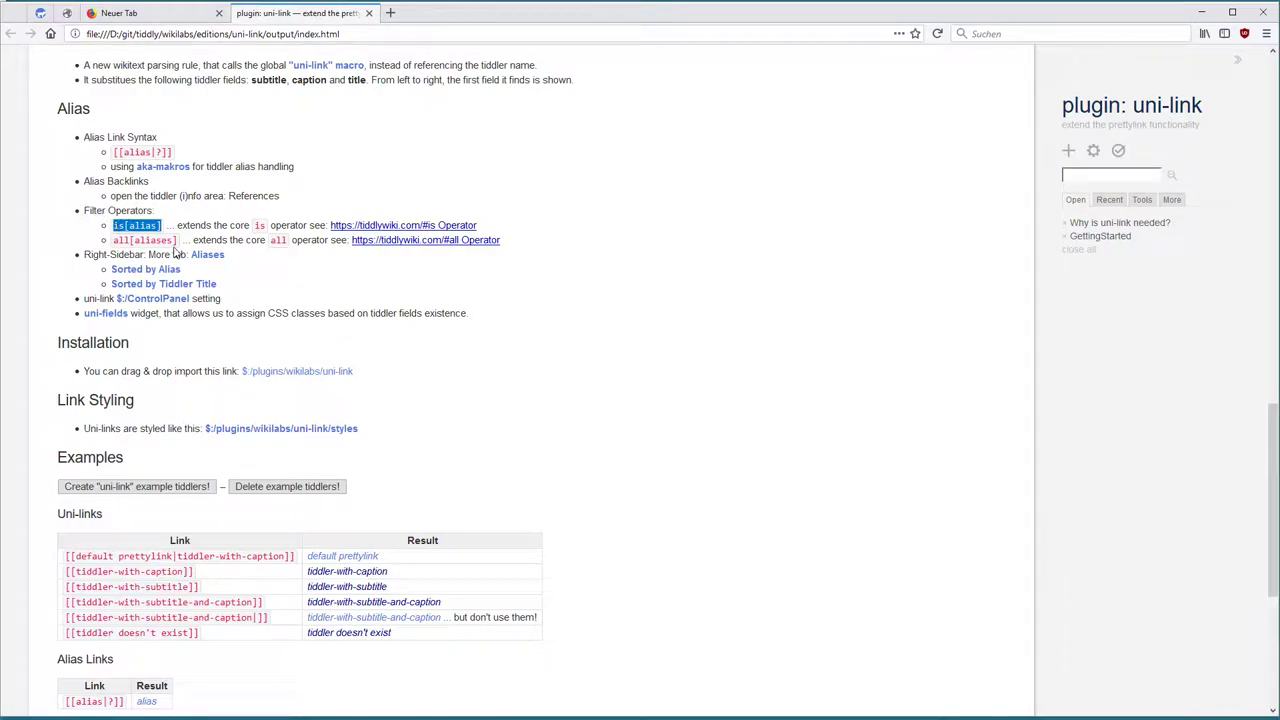
{"action": "left_click_drag", "start_coordinate": [176, 241], "coordinate": [113, 238]}
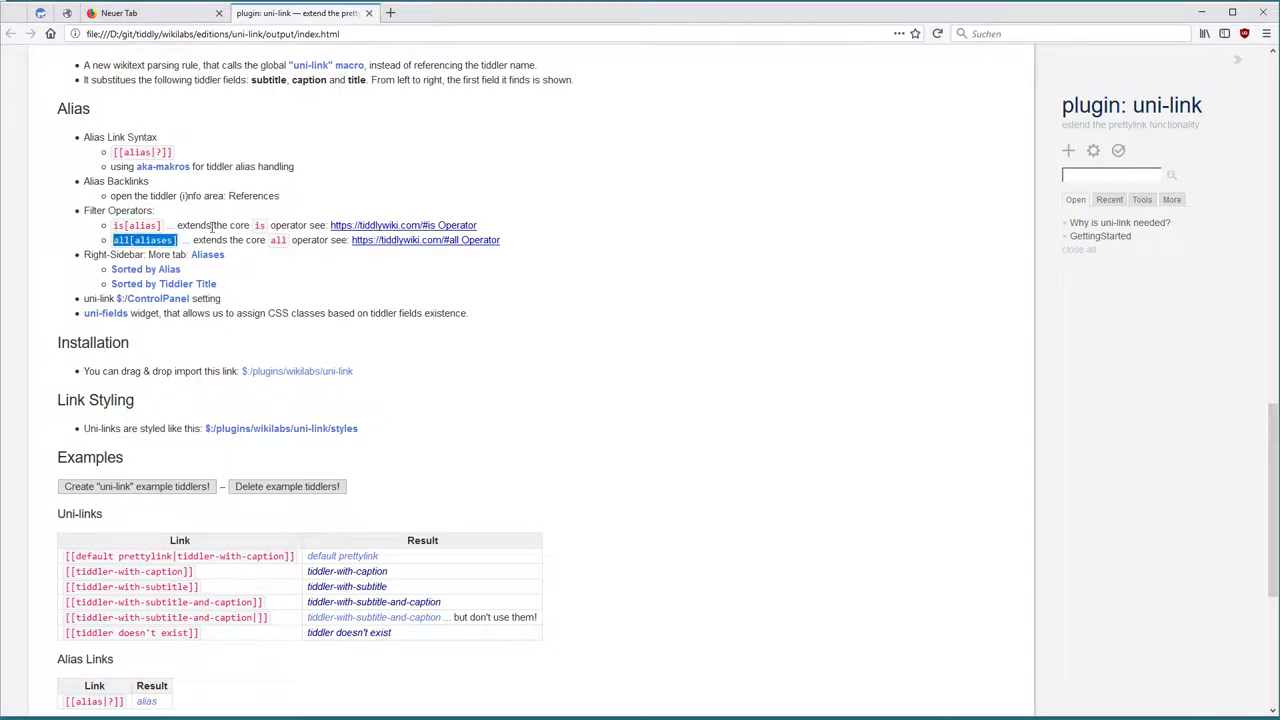
Run the filter [all[aliases]] in Advanced Search's Filter tab, listing six aliases.
{"action": "left_click", "coordinate": [1171, 175]}
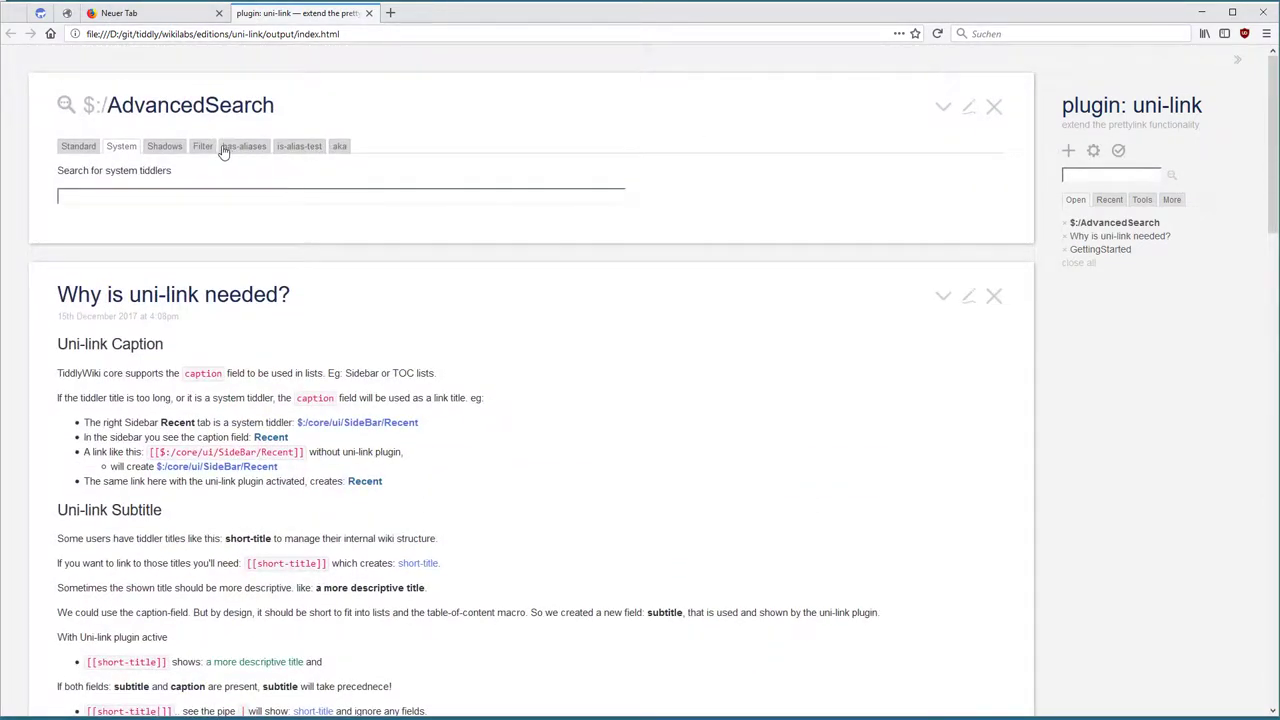
{"action": "left_click", "coordinate": [203, 148]}
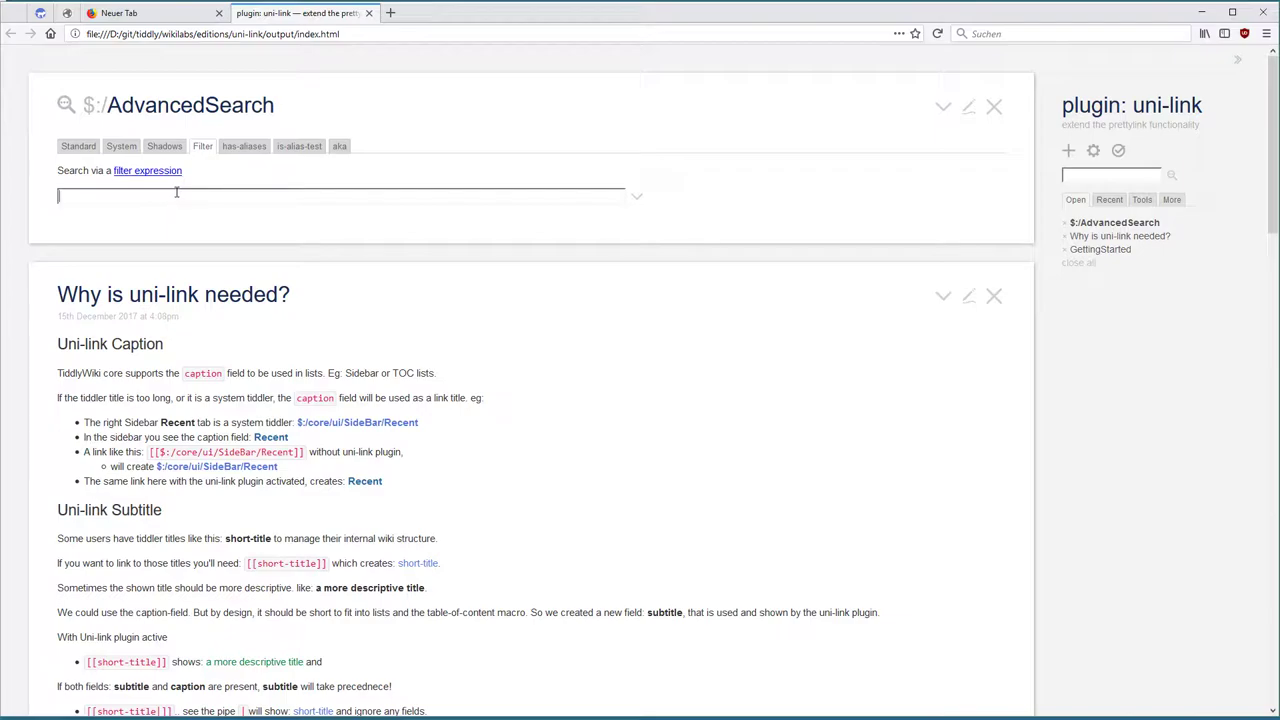
{"action": "type", "text": "all[aliases]"}
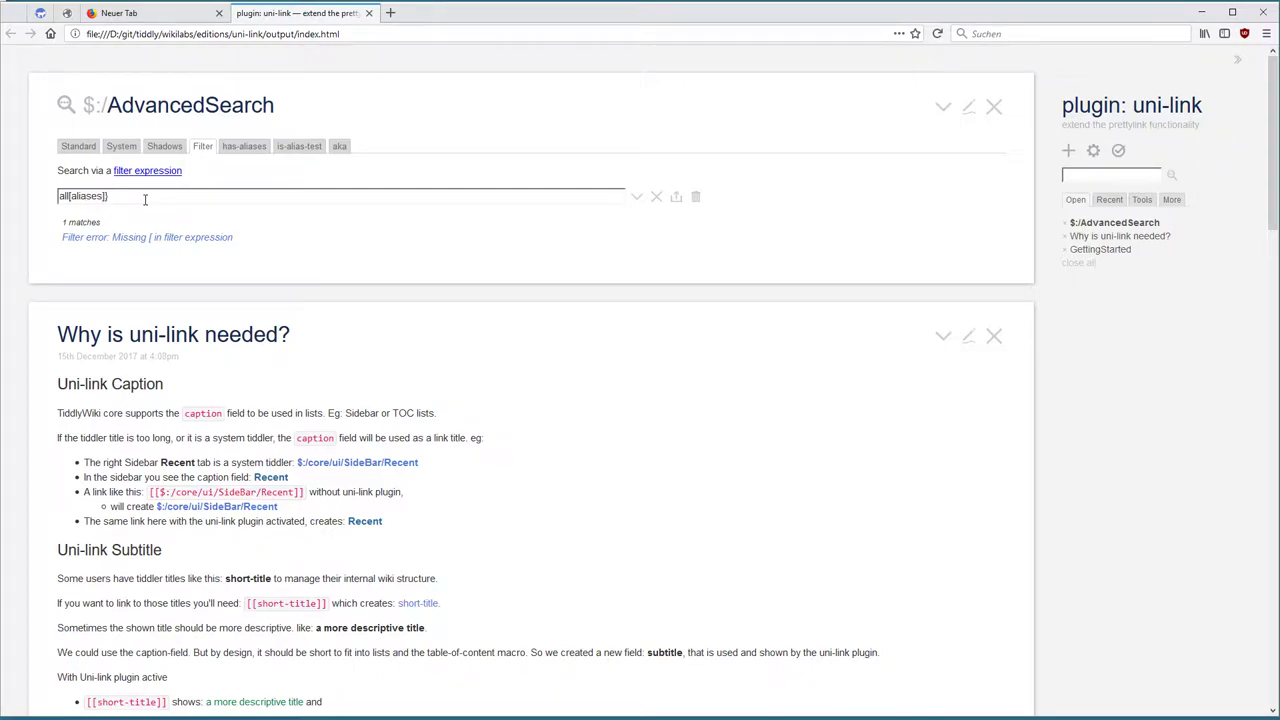
{"action": "type", "text": "["}
{"action": "key", "text": "BackSpace"}
{"action": "type", "text": "]]"}
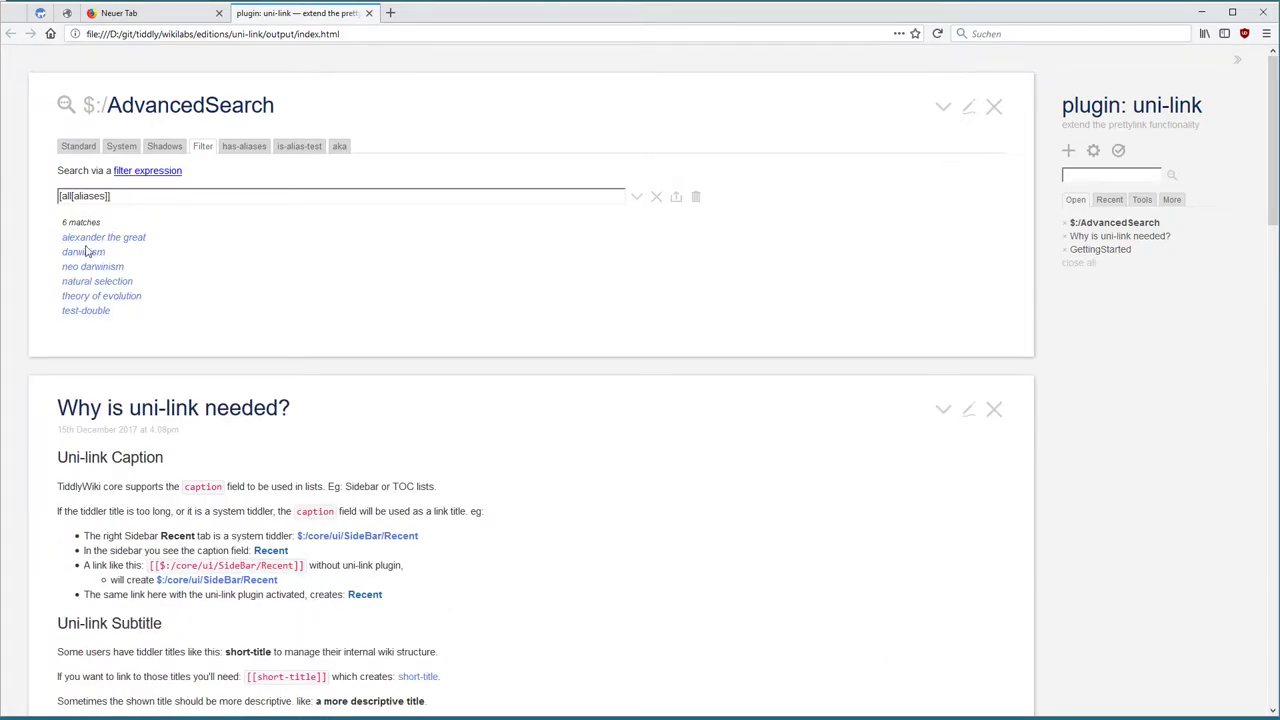
{"action": "scroll", "coordinate": [126, 230], "scroll_direction": "down", "scroll_amount": 2}
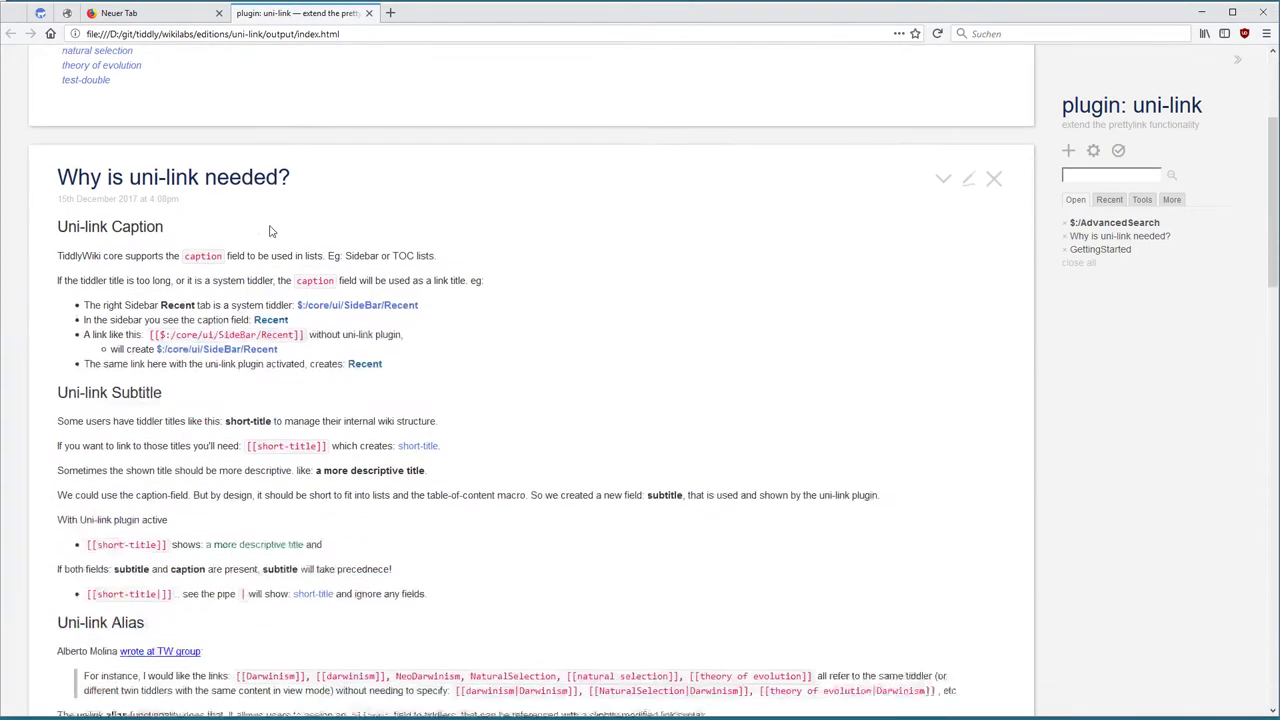
{"action": "scroll", "coordinate": [180, 260], "scroll_direction": "down", "scroll_amount": 2}
{"action": "scroll", "coordinate": [220, 290], "scroll_direction": "down", "scroll_amount": 3}
{"action": "scroll", "coordinate": [226, 296], "scroll_direction": "down", "scroll_amount": 3}
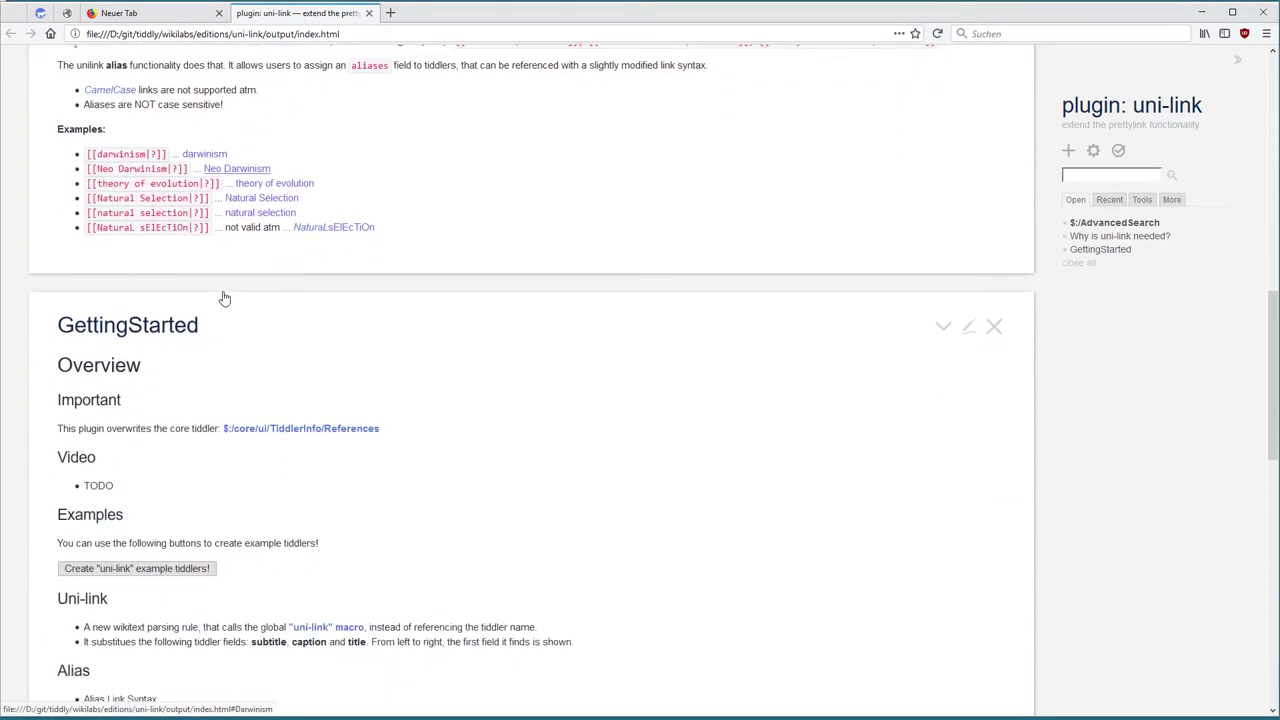
{"action": "scroll", "coordinate": [226, 296], "scroll_direction": "down", "scroll_amount": 4}
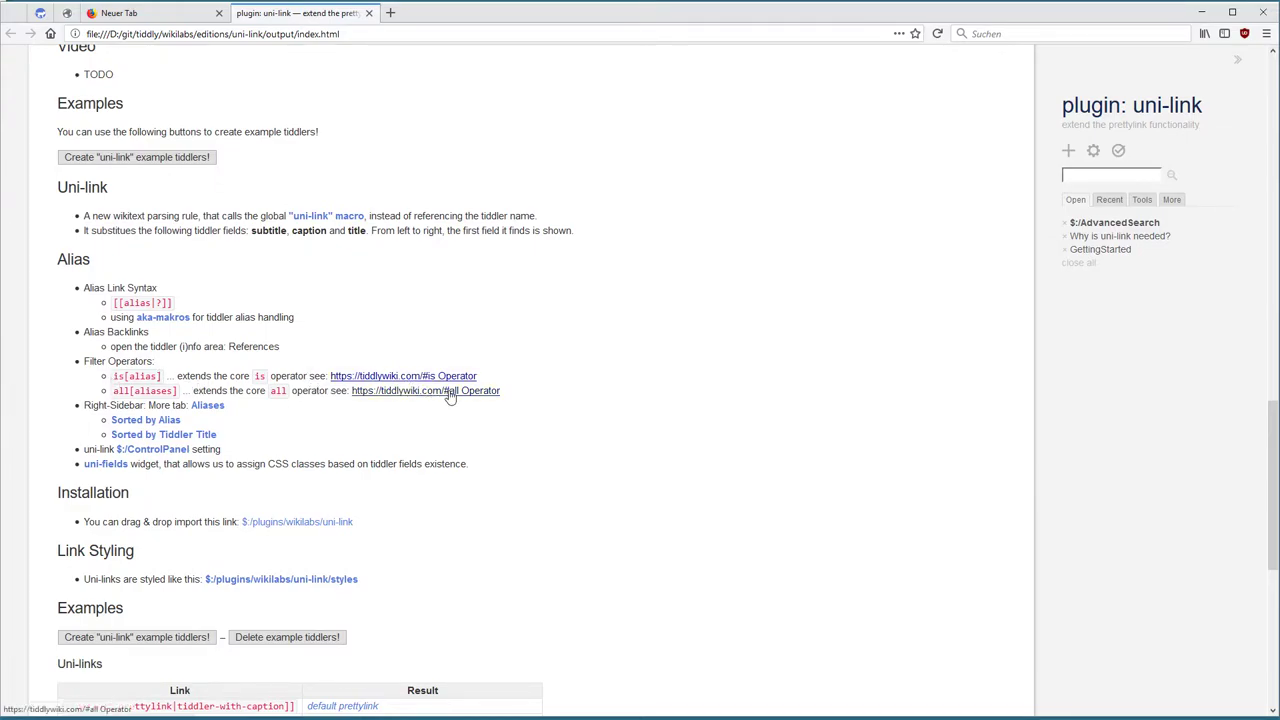
{"action": "scroll", "coordinate": [534, 397], "scroll_direction": "down", "scroll_amount": 1}
{"action": "scroll", "coordinate": [574, 382], "scroll_direction": "down", "scroll_amount": 1}
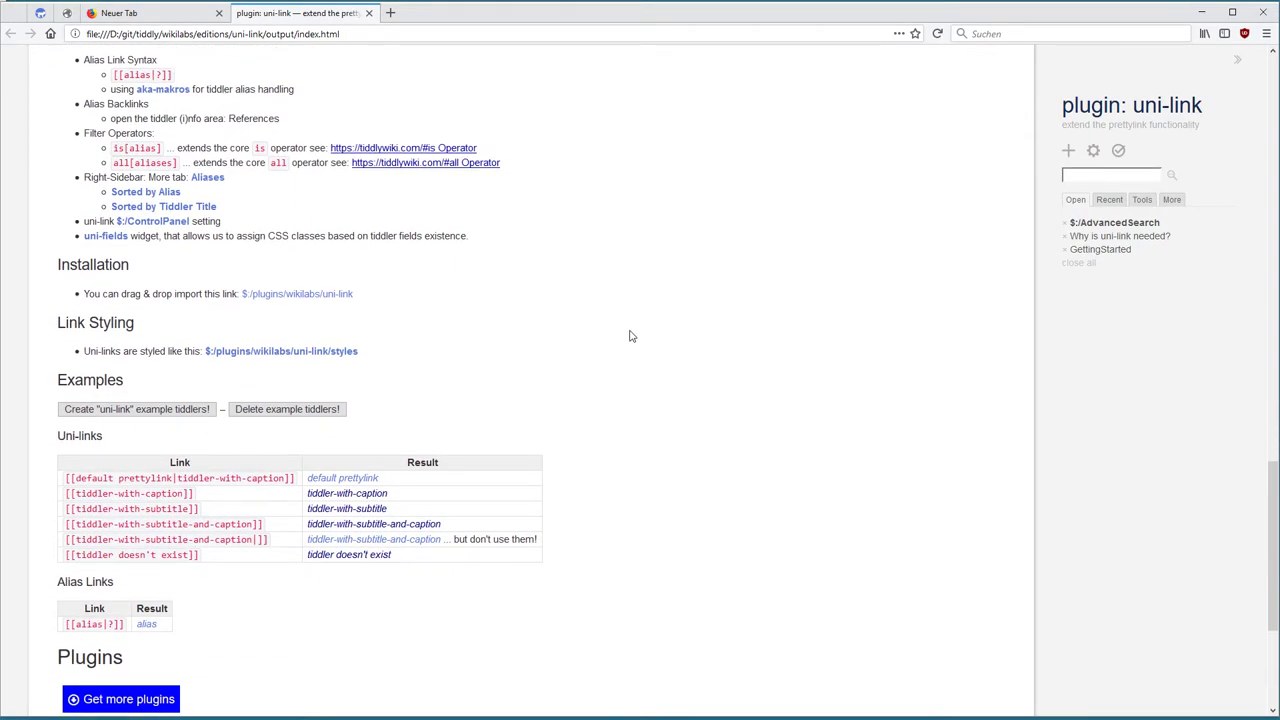
{"action": "scroll", "coordinate": [630, 336], "scroll_direction": "up", "scroll_amount": 4}
{"action": "scroll", "coordinate": [630, 336], "scroll_direction": "up", "scroll_amount": 2}
{"action": "scroll", "coordinate": [630, 336], "scroll_direction": "up", "scroll_amount": 5}
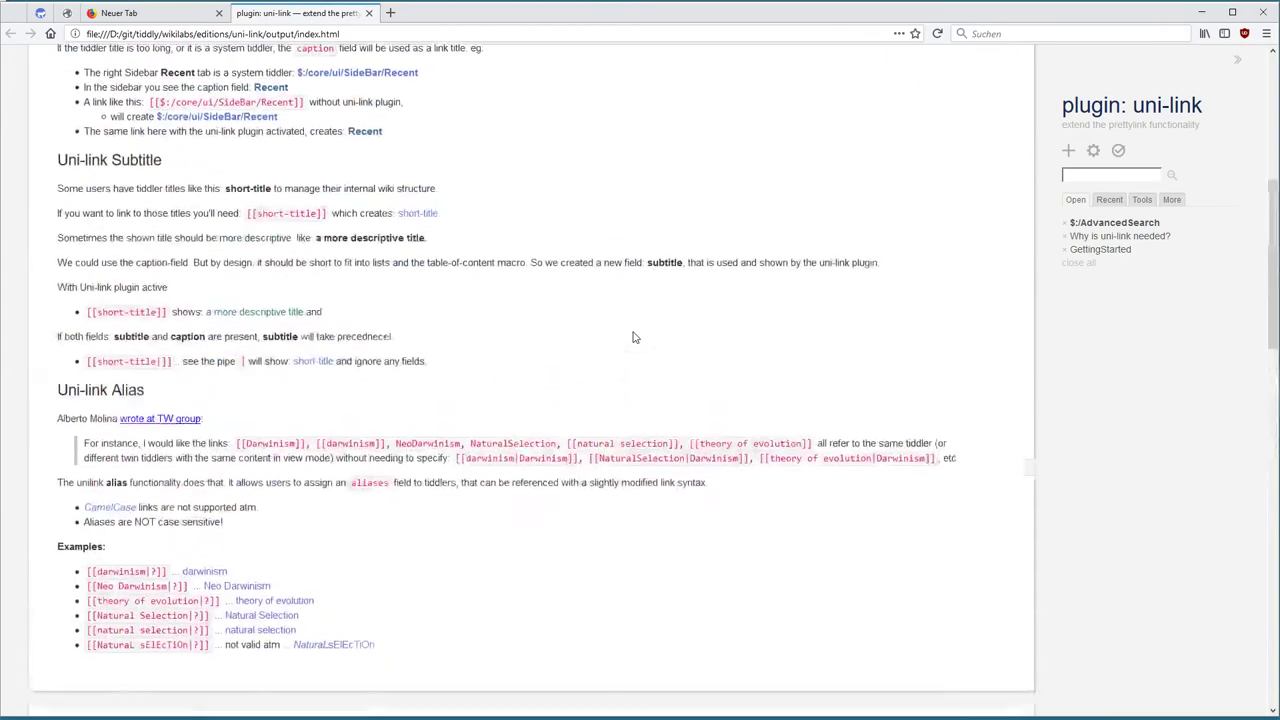
{"action": "scroll", "coordinate": [635, 337], "scroll_direction": "up", "scroll_amount": 2}
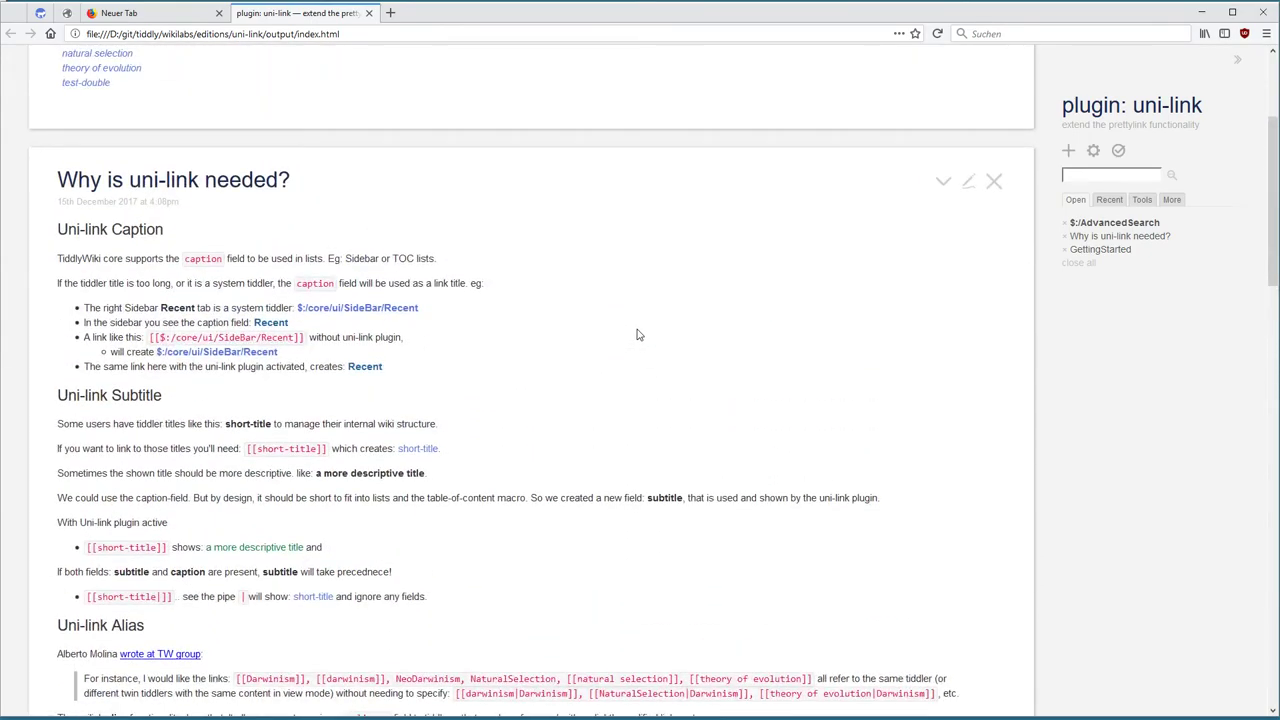